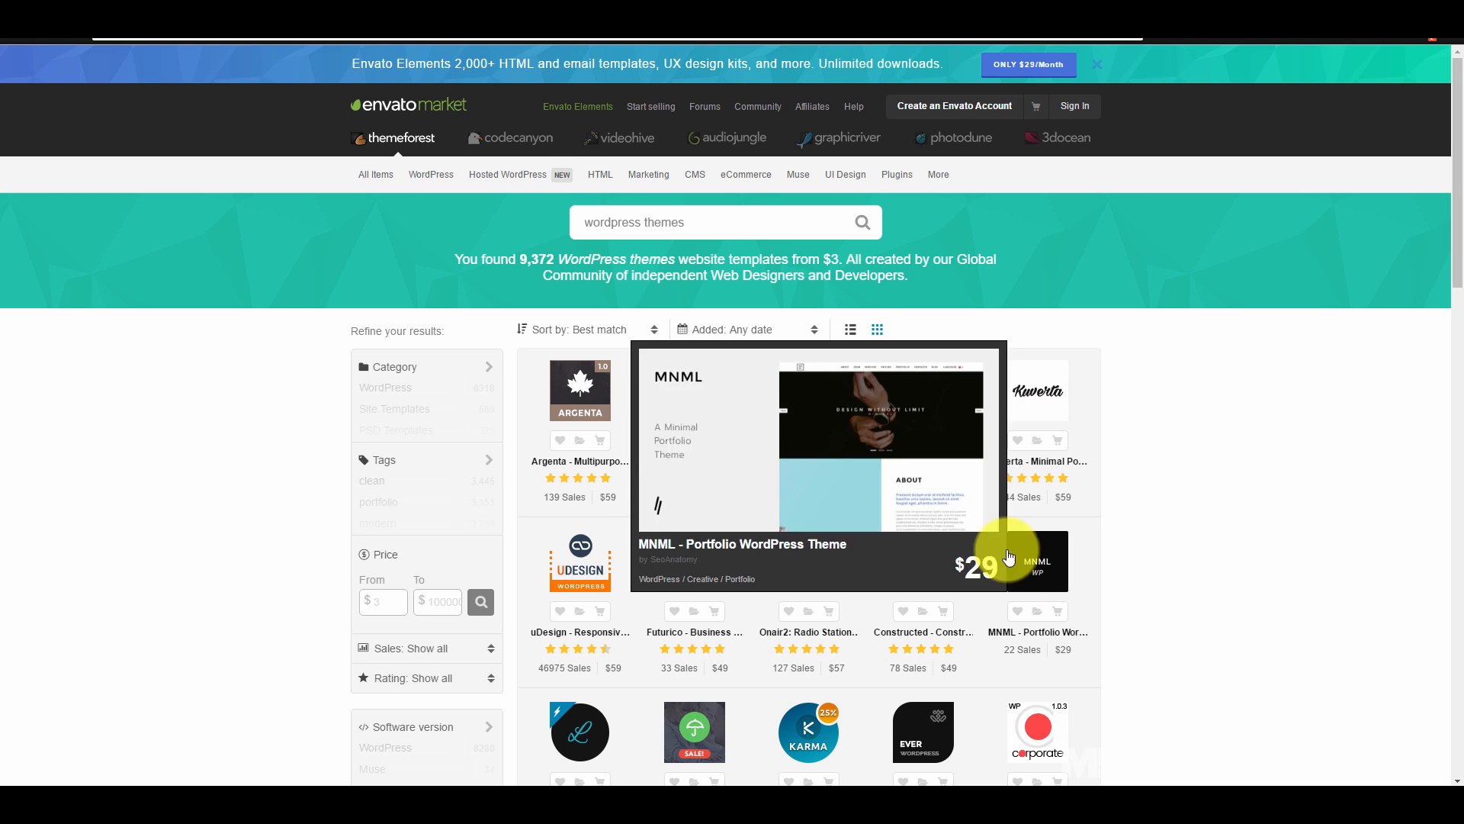
Step: Open the Avada theme's ThemeForest item page and examine its pricing, item details and version 5.1 features
click(453, 117)
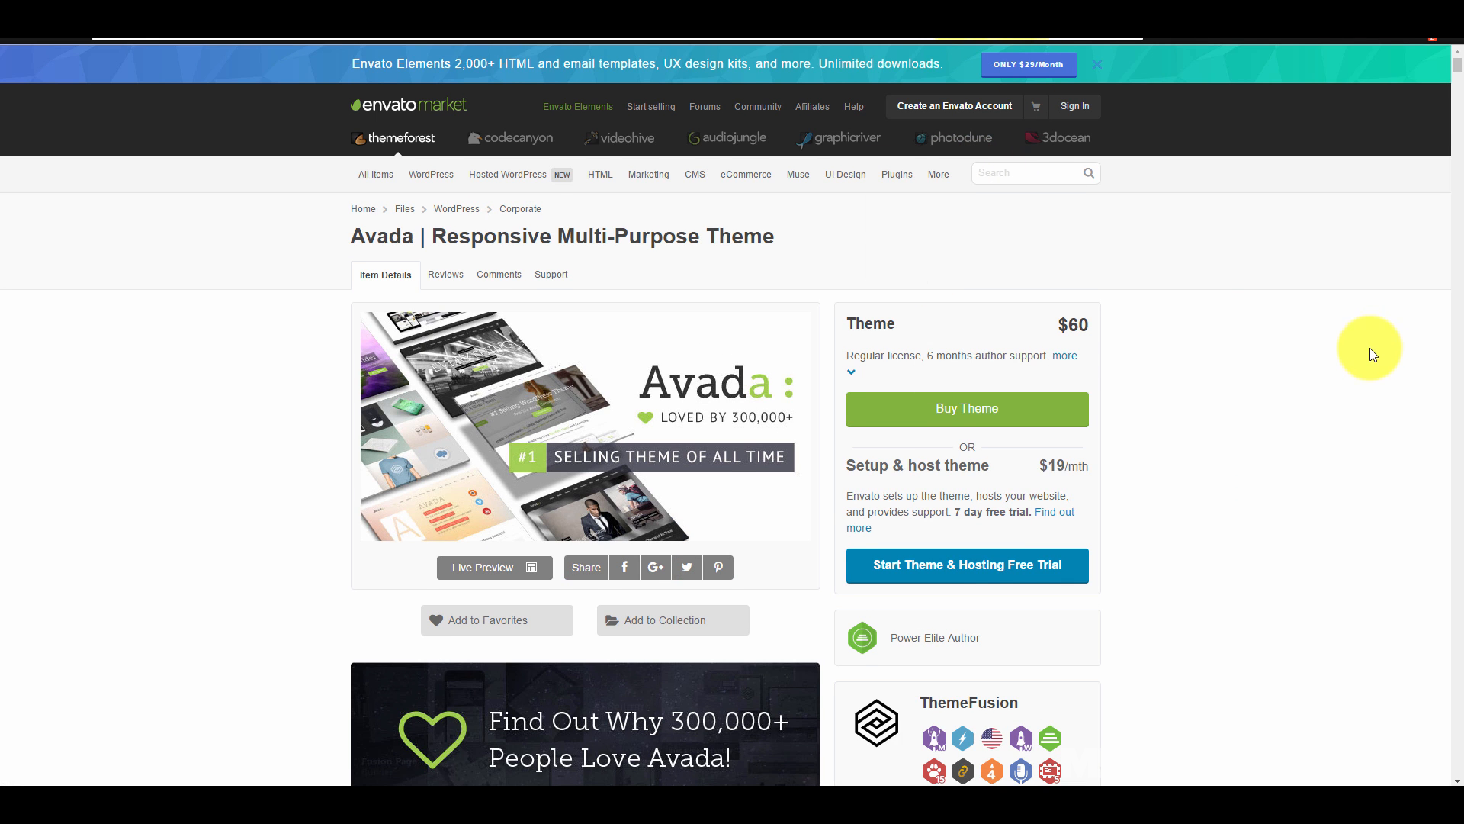
scroll(1292, 366, down, 3)
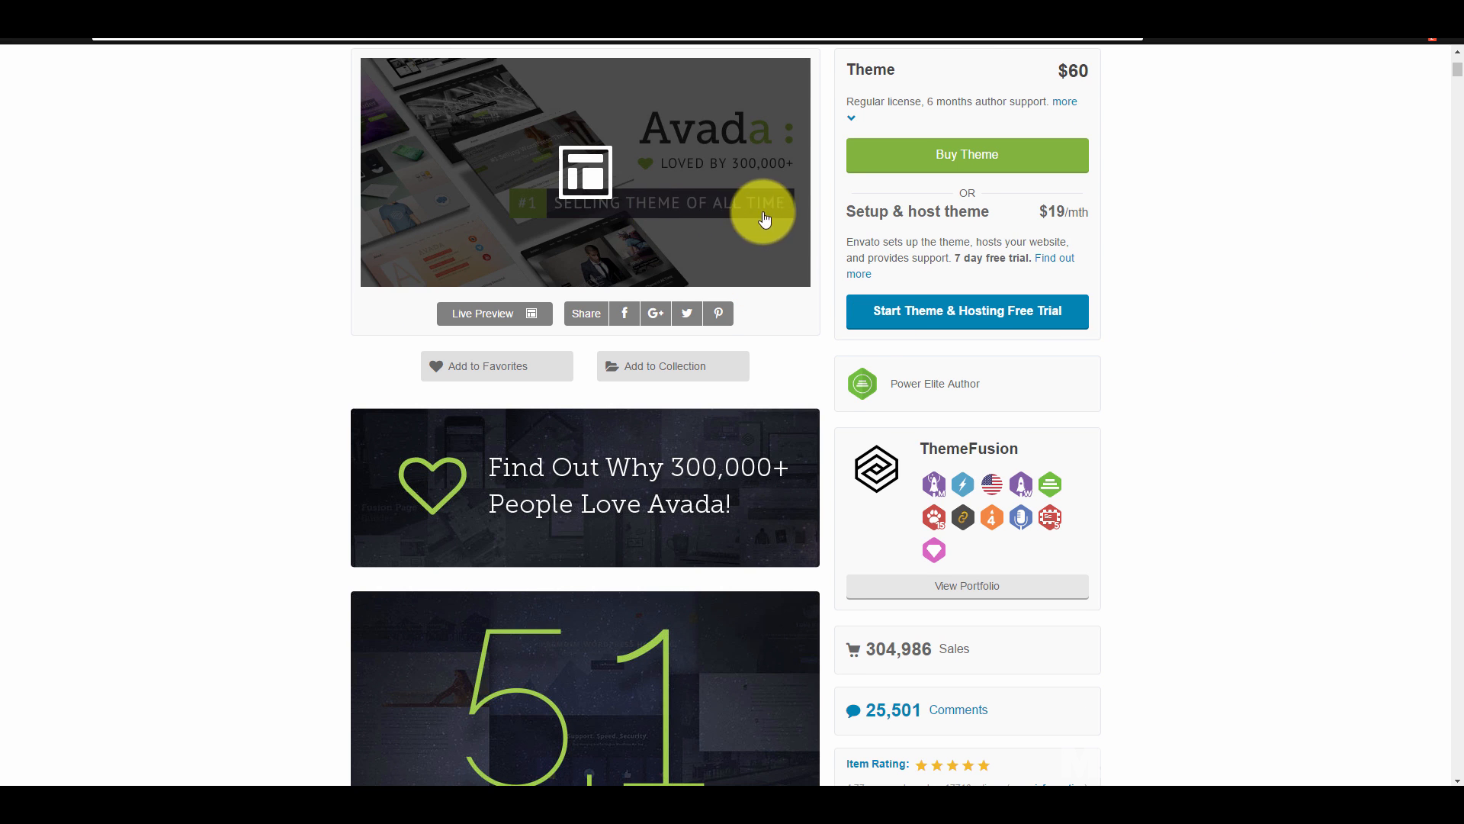
scroll(1119, 314, down, 3)
scroll(1171, 353, down, 5)
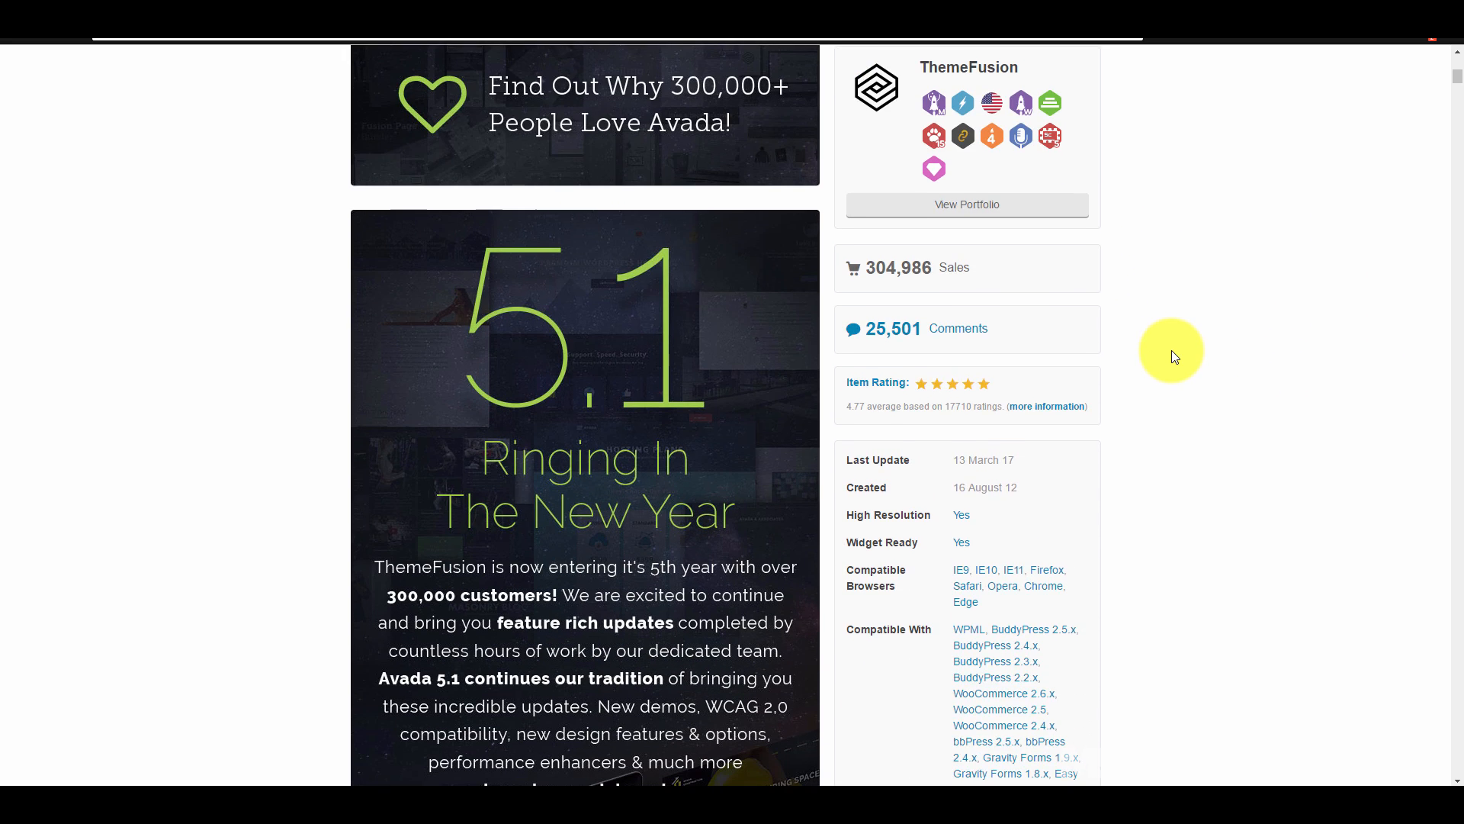
scroll(1173, 356, down, 10)
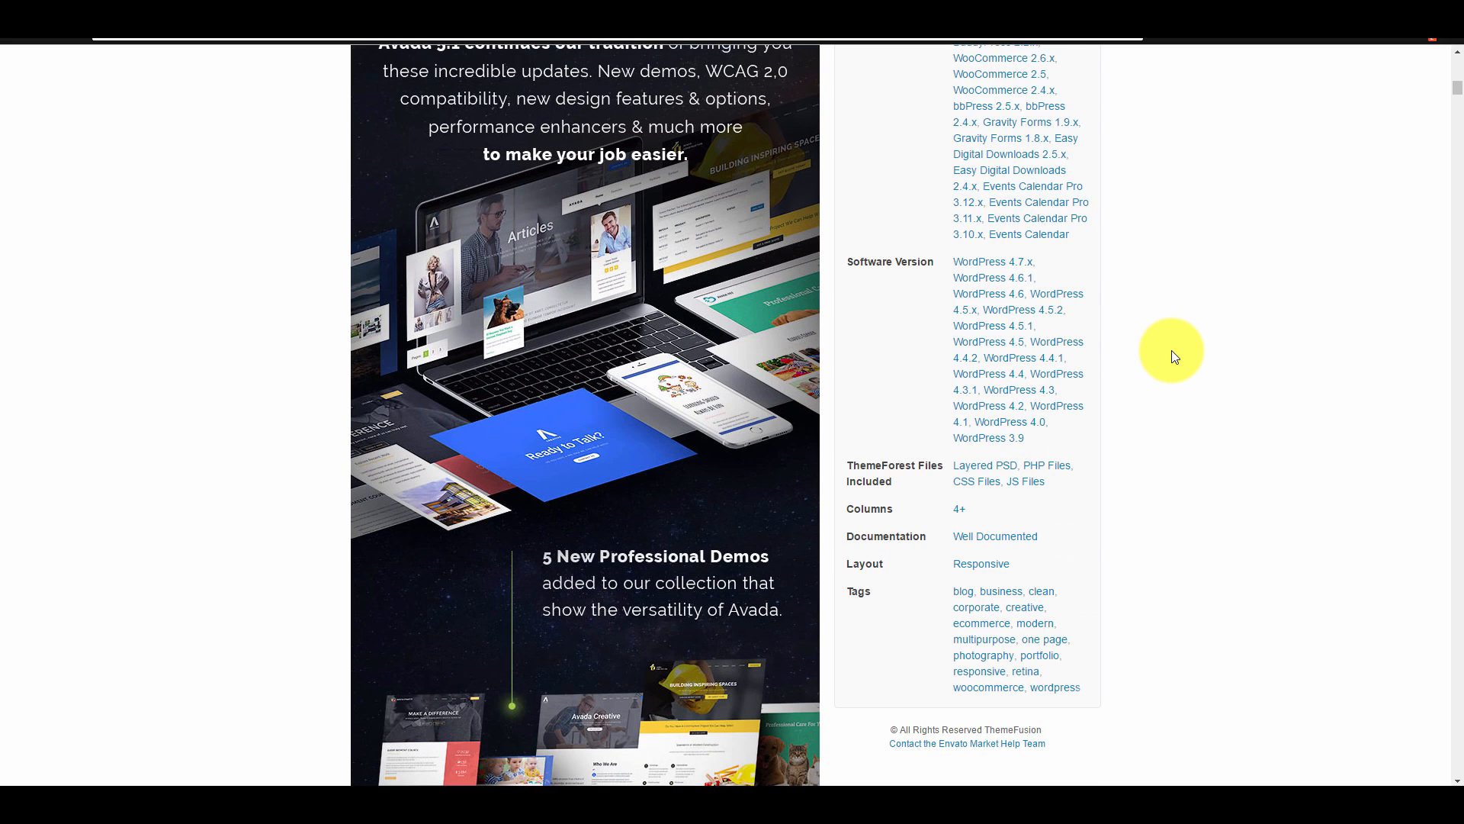
scroll(1171, 357, down, 8)
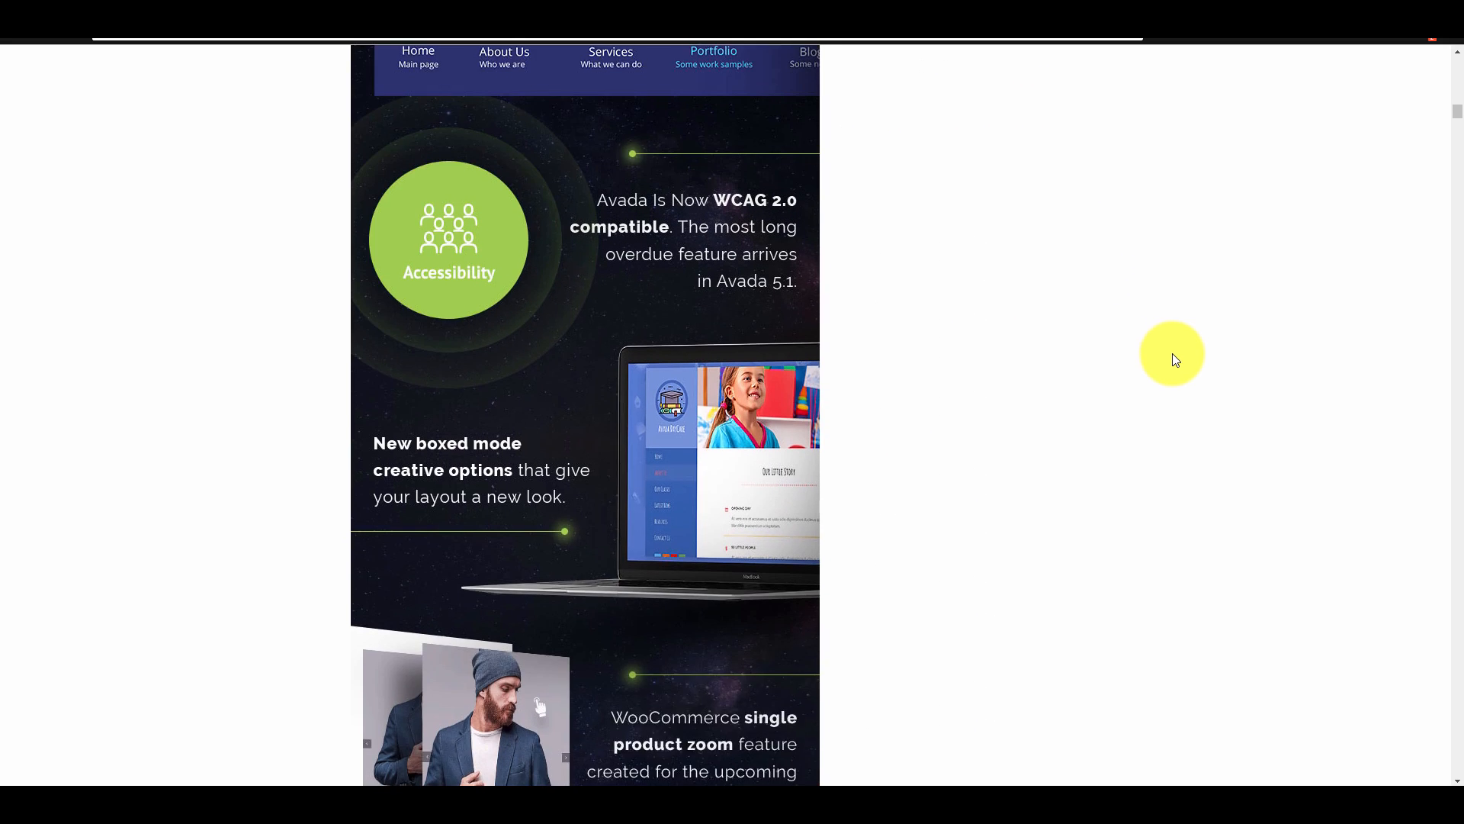
scroll(1172, 355, down, 15)
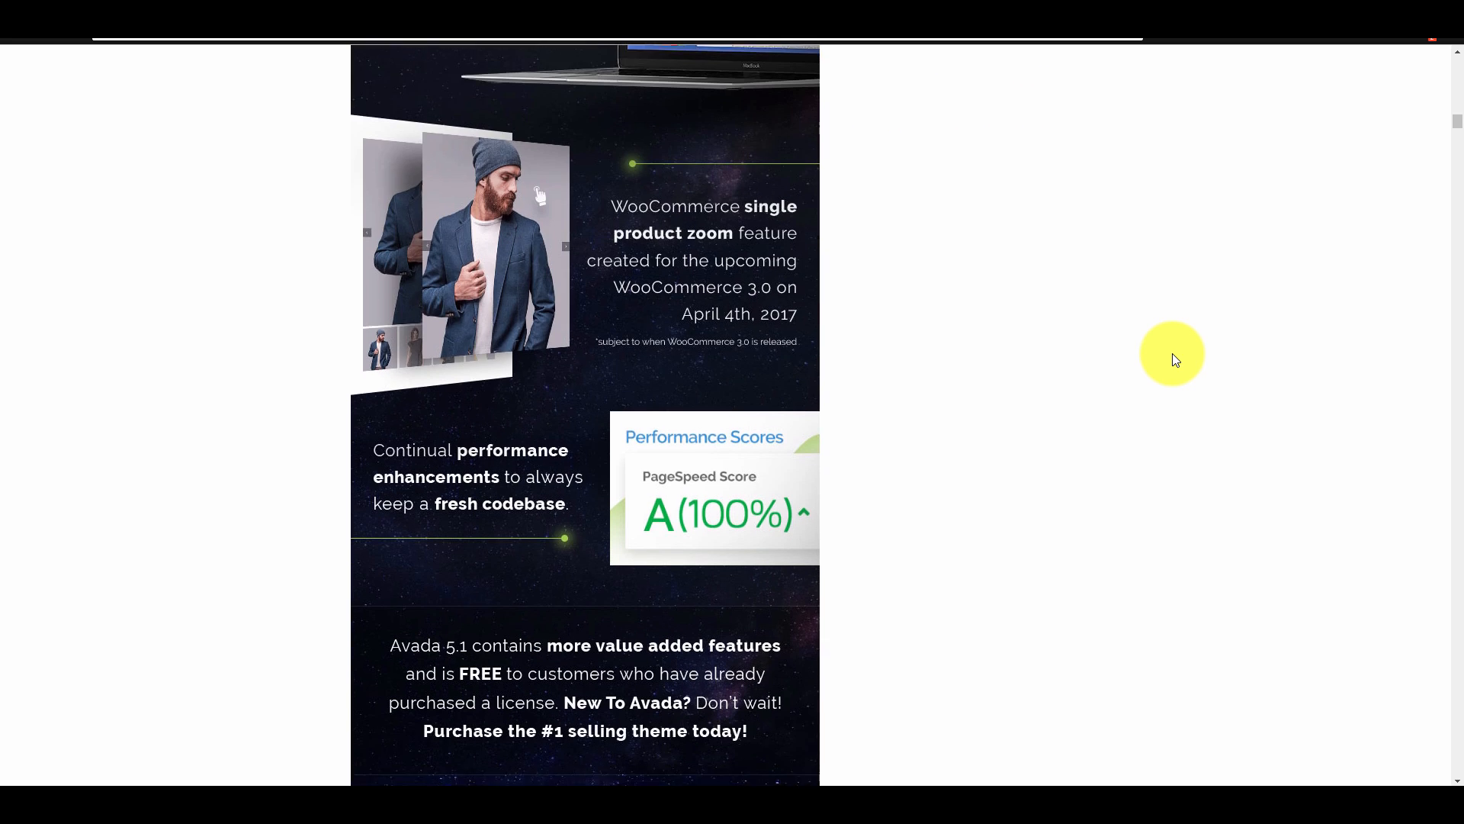
scroll(1174, 359, down, 5)
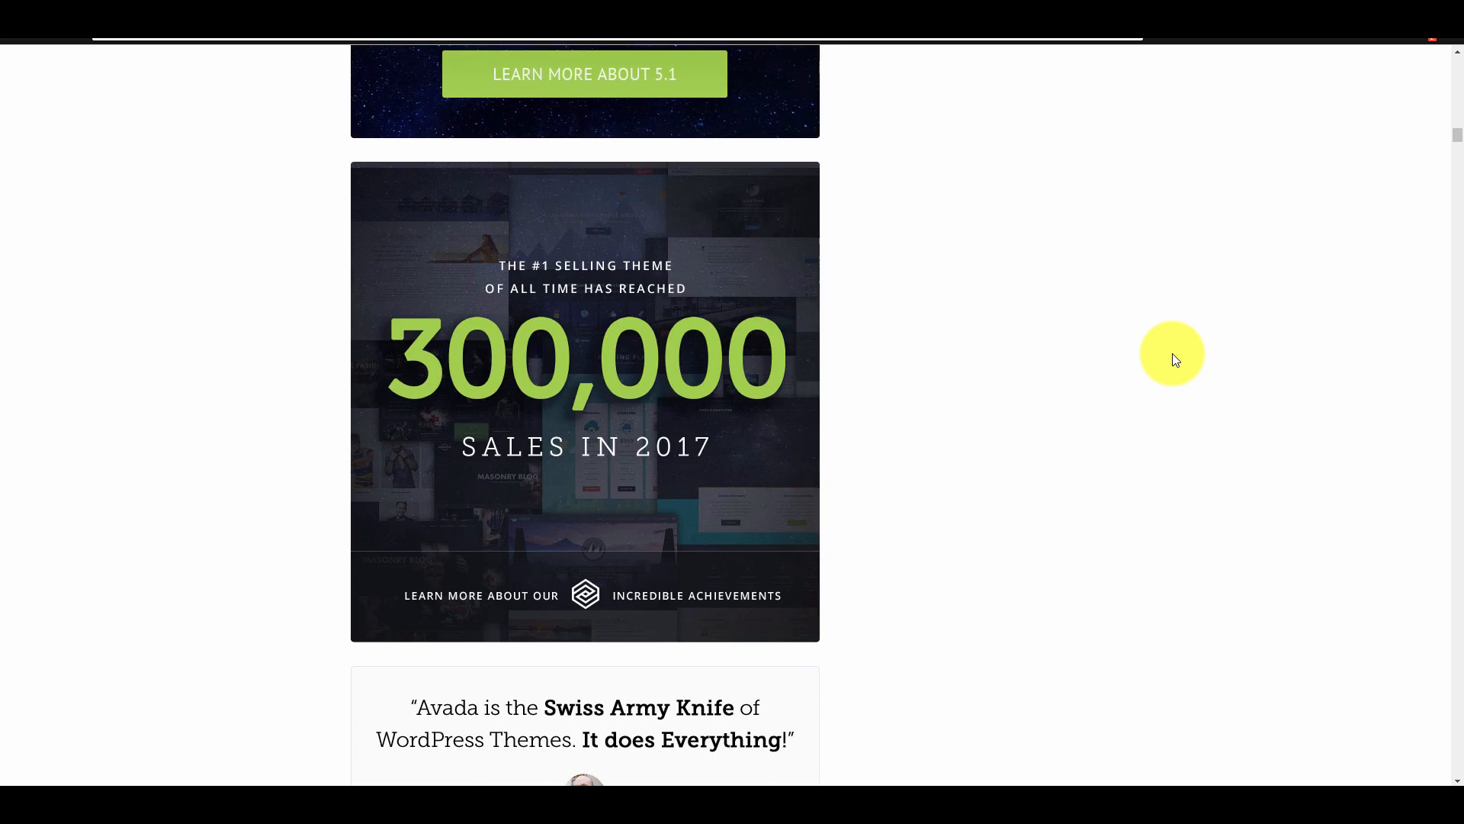
scroll(1153, 377, down, 6)
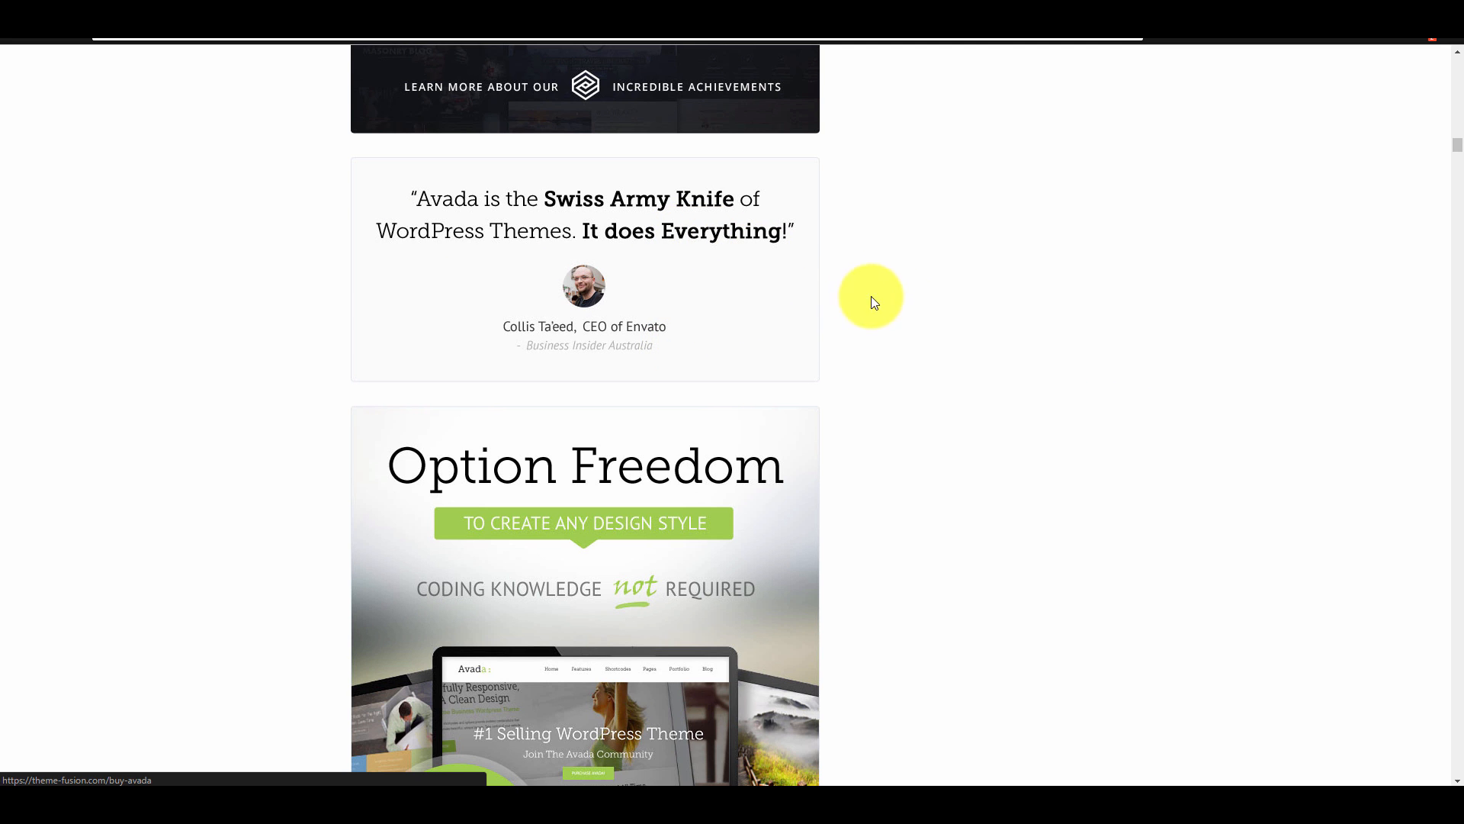
Step: Examine the Avada description's demo gallery, options system, customization elements, Fusion Builder and WooCommerce sections
scroll(909, 296, down, 10)
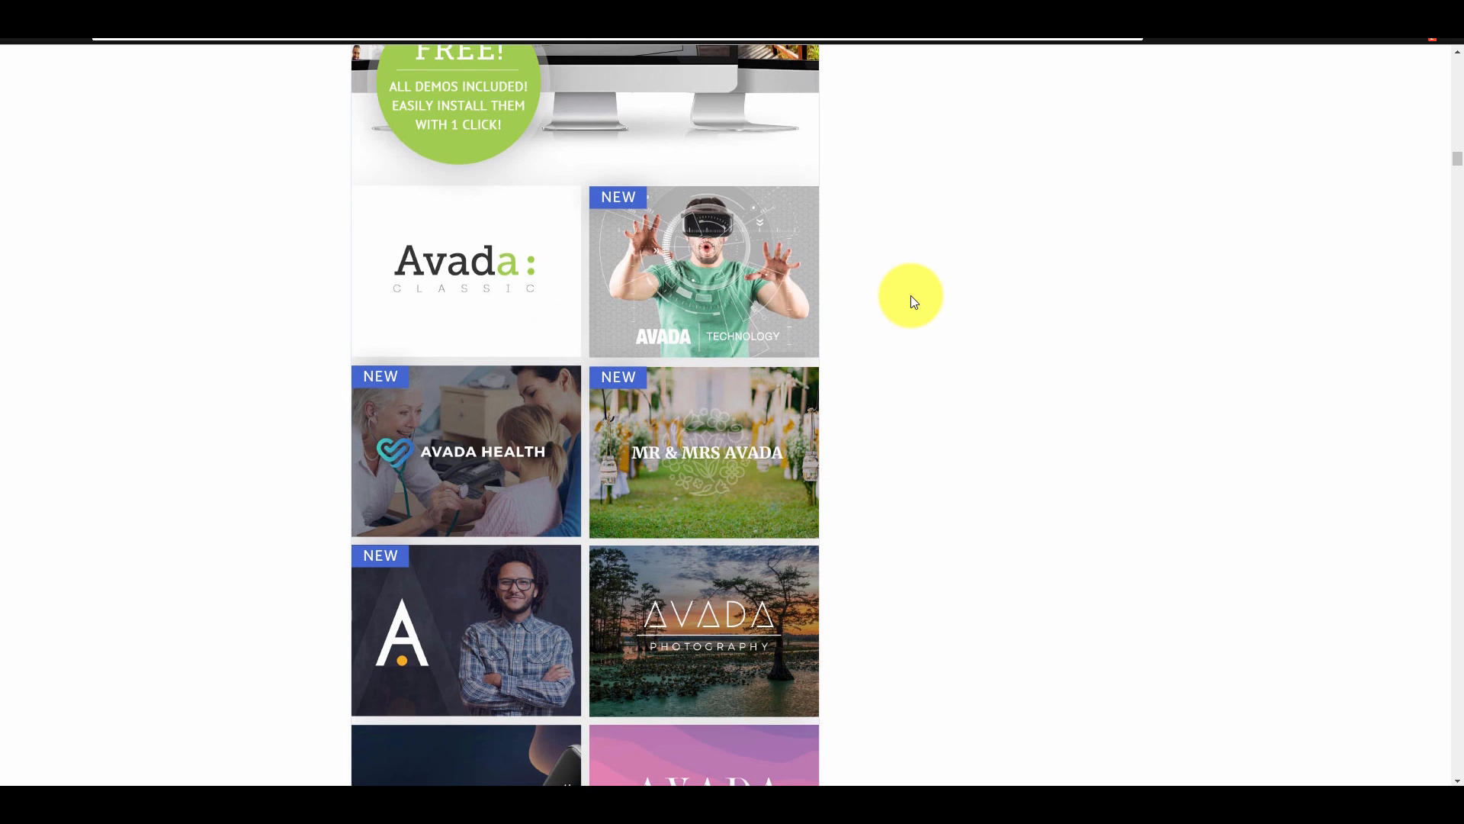
scroll(911, 295, down, 9)
scroll(911, 295, down, 20)
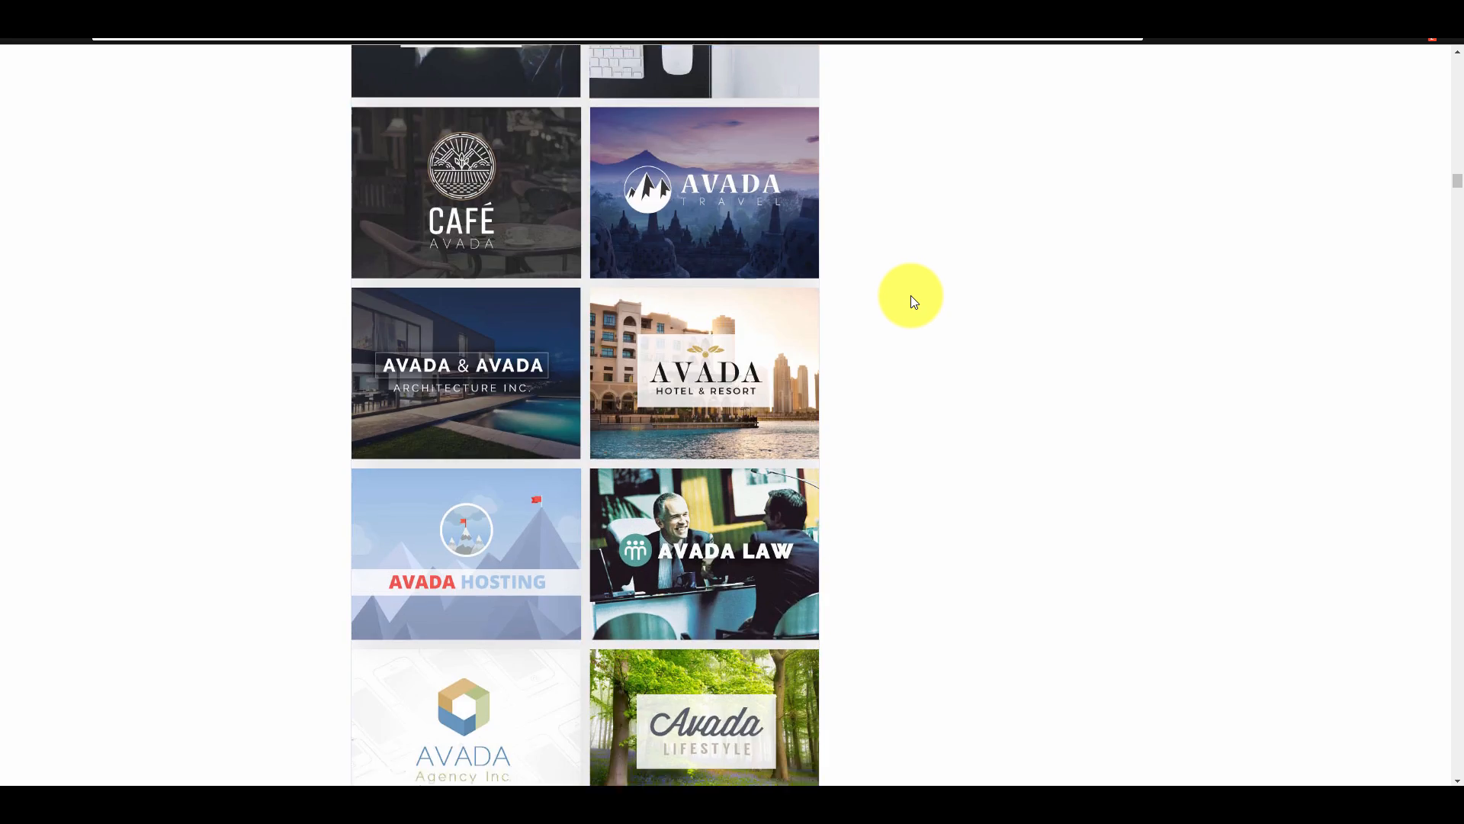
scroll(910, 296, down, 15)
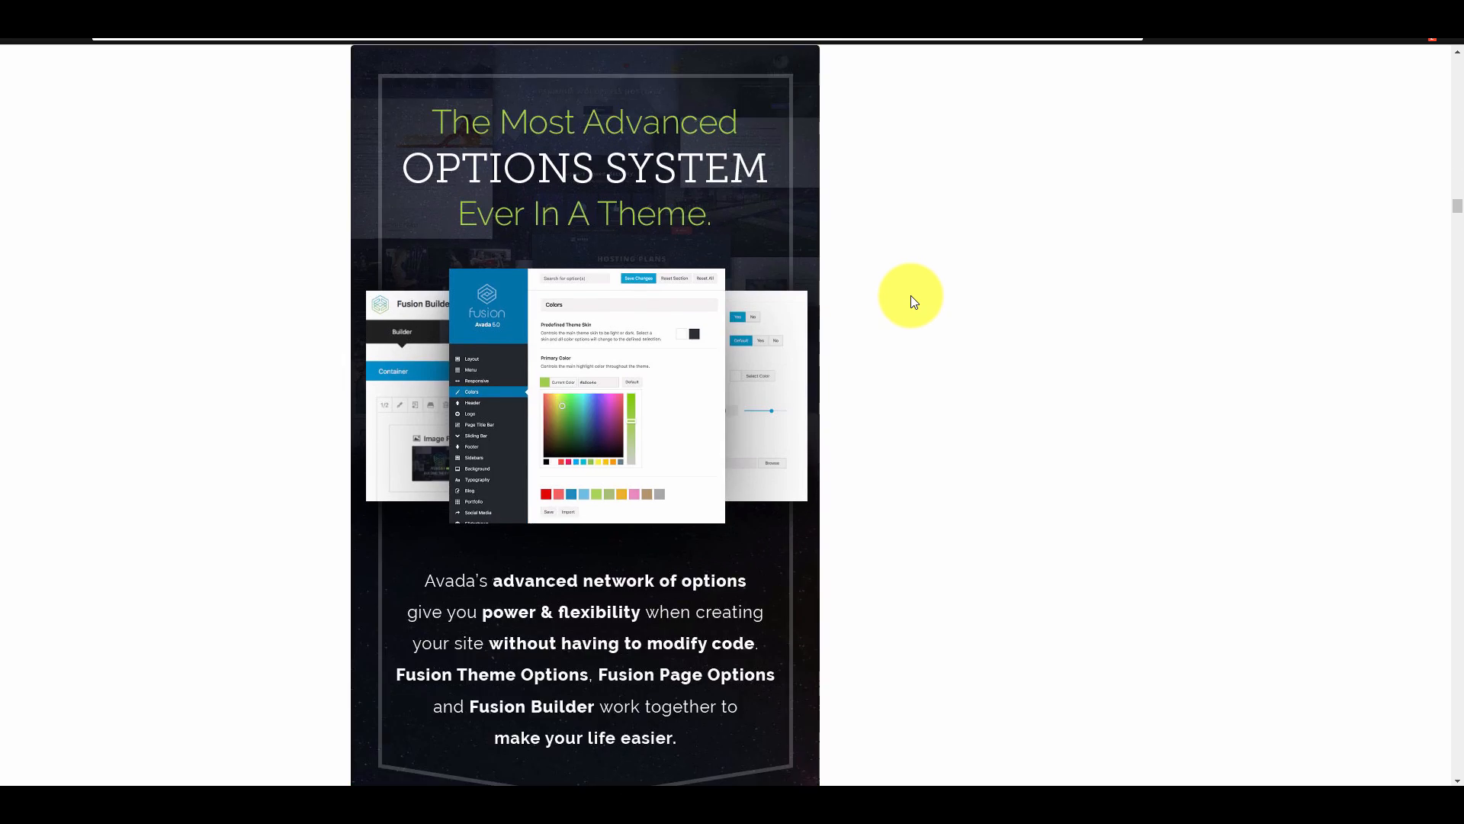
scroll(910, 296, up, 2)
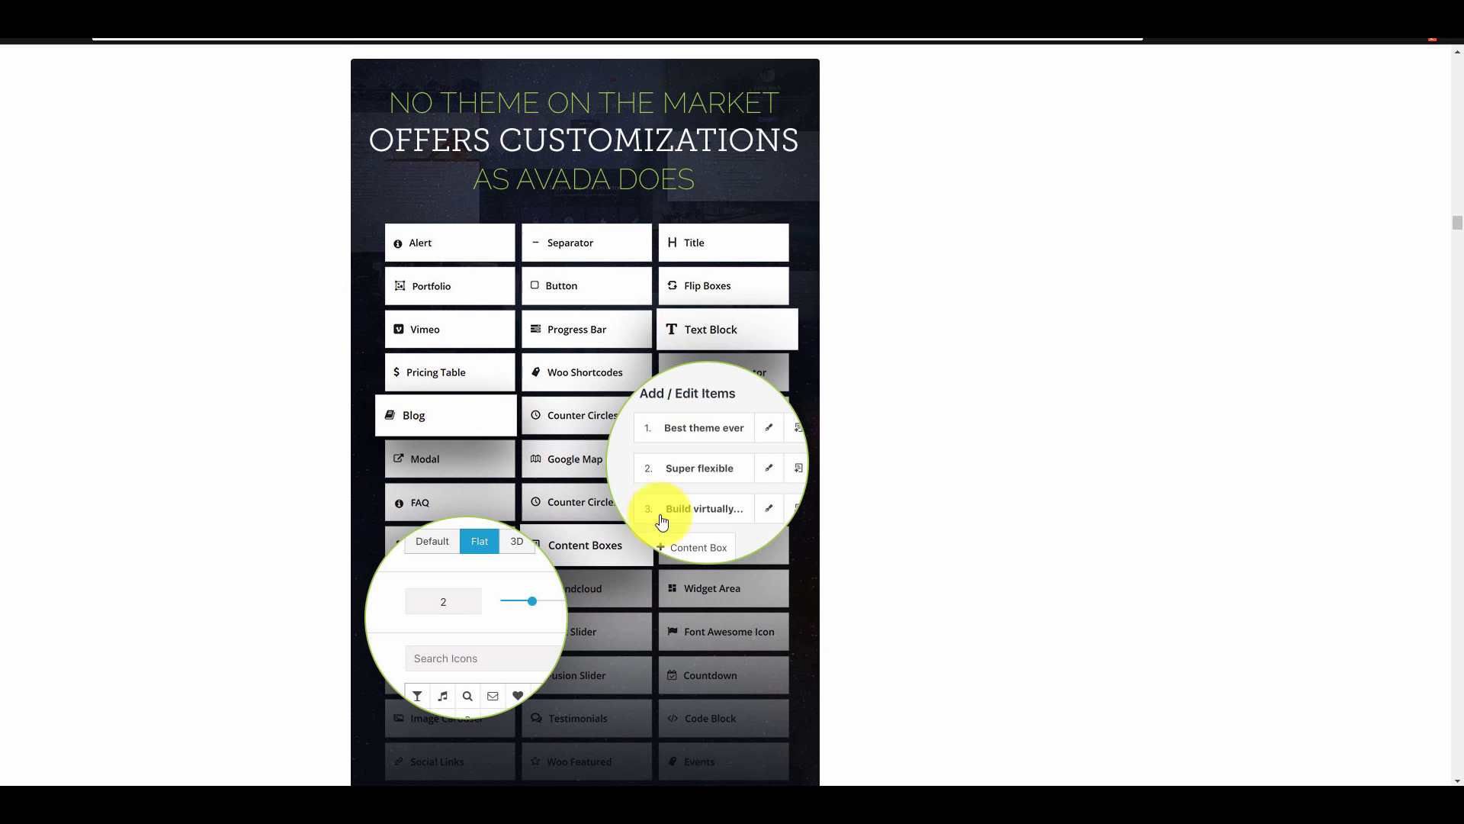
scroll(762, 572, down, 2)
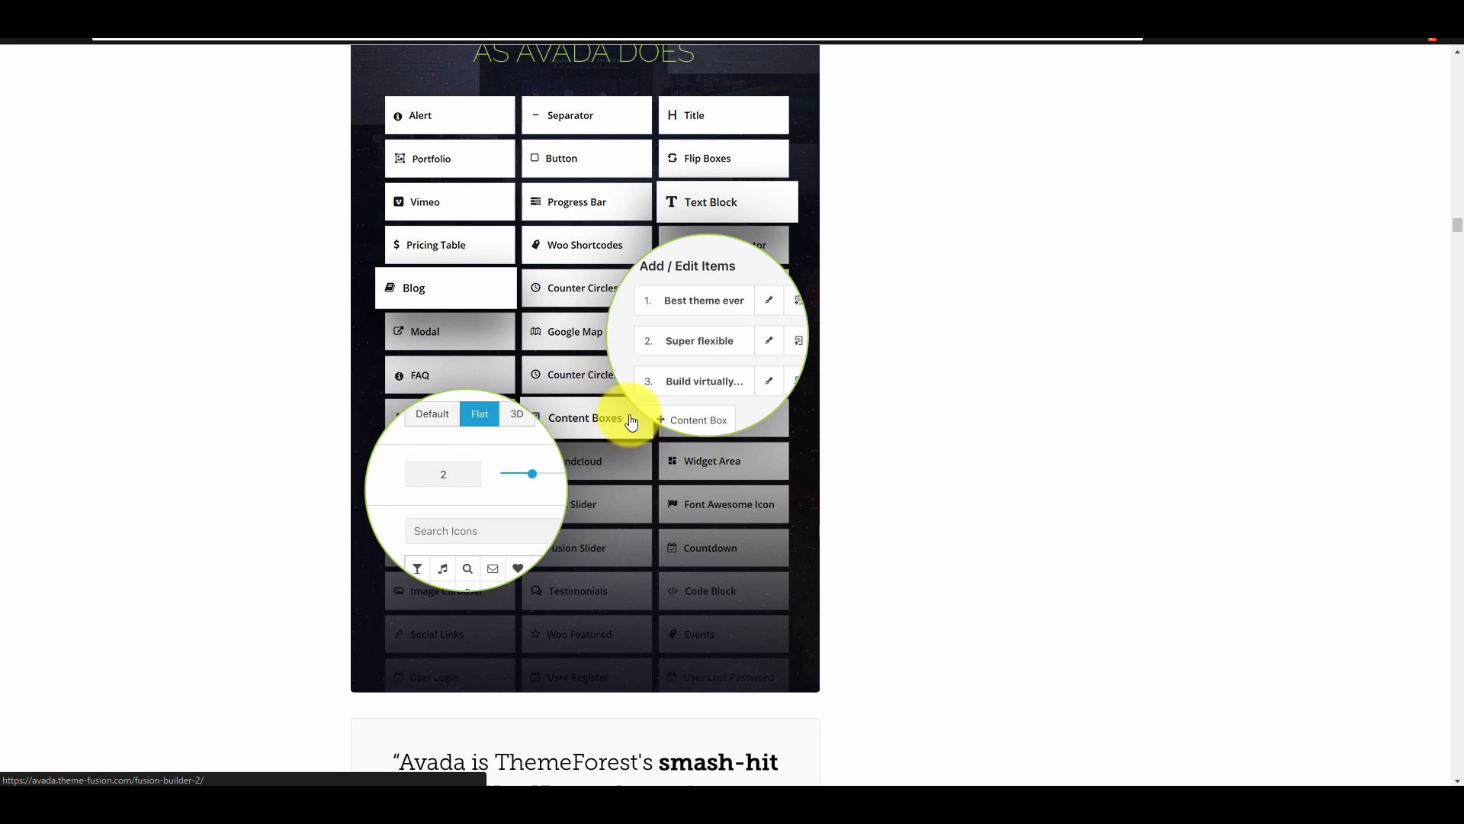
scroll(785, 402, down, 8)
scroll(787, 409, down, 12)
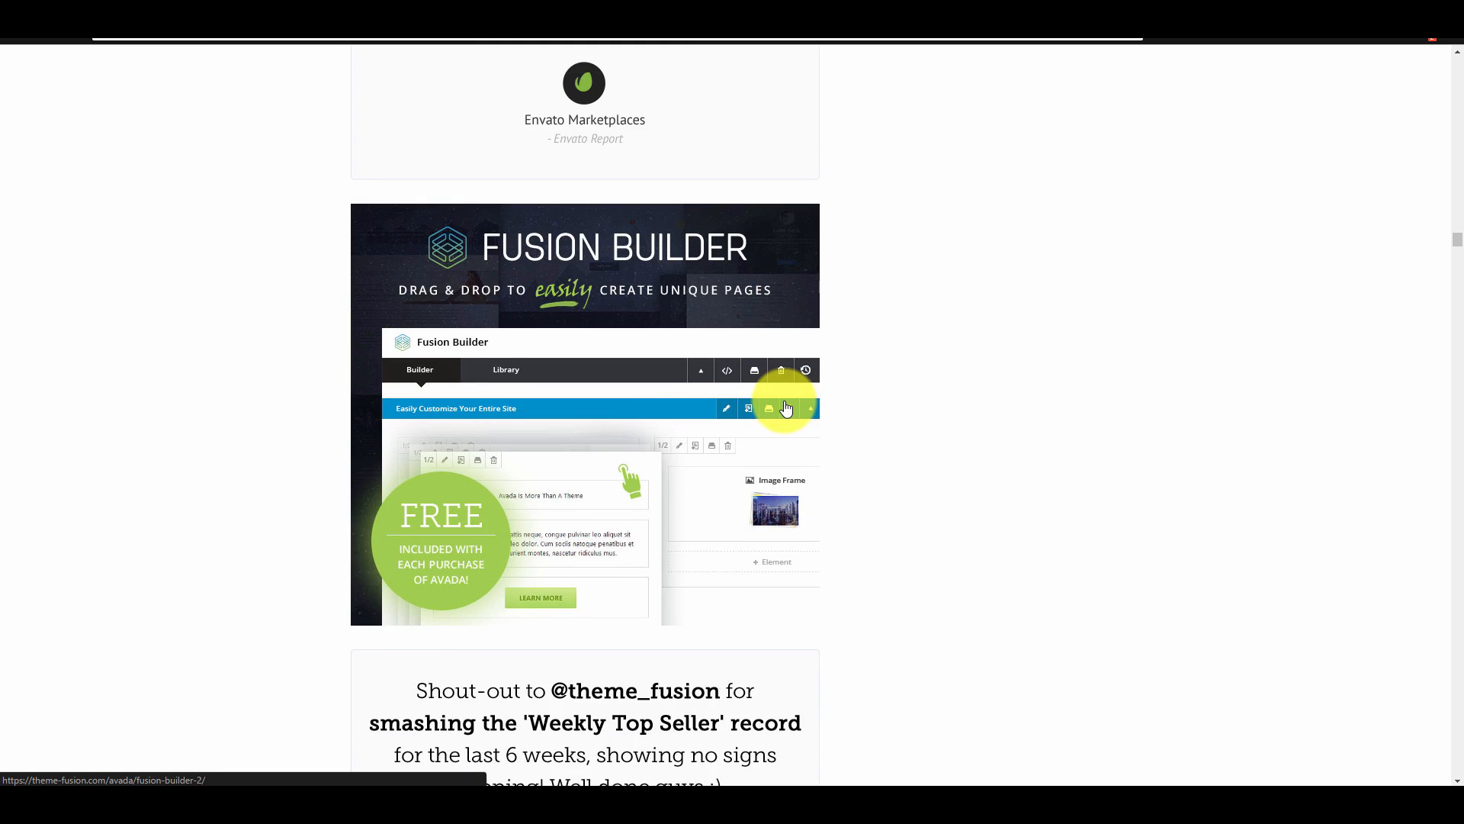
scroll(718, 422, down, 3)
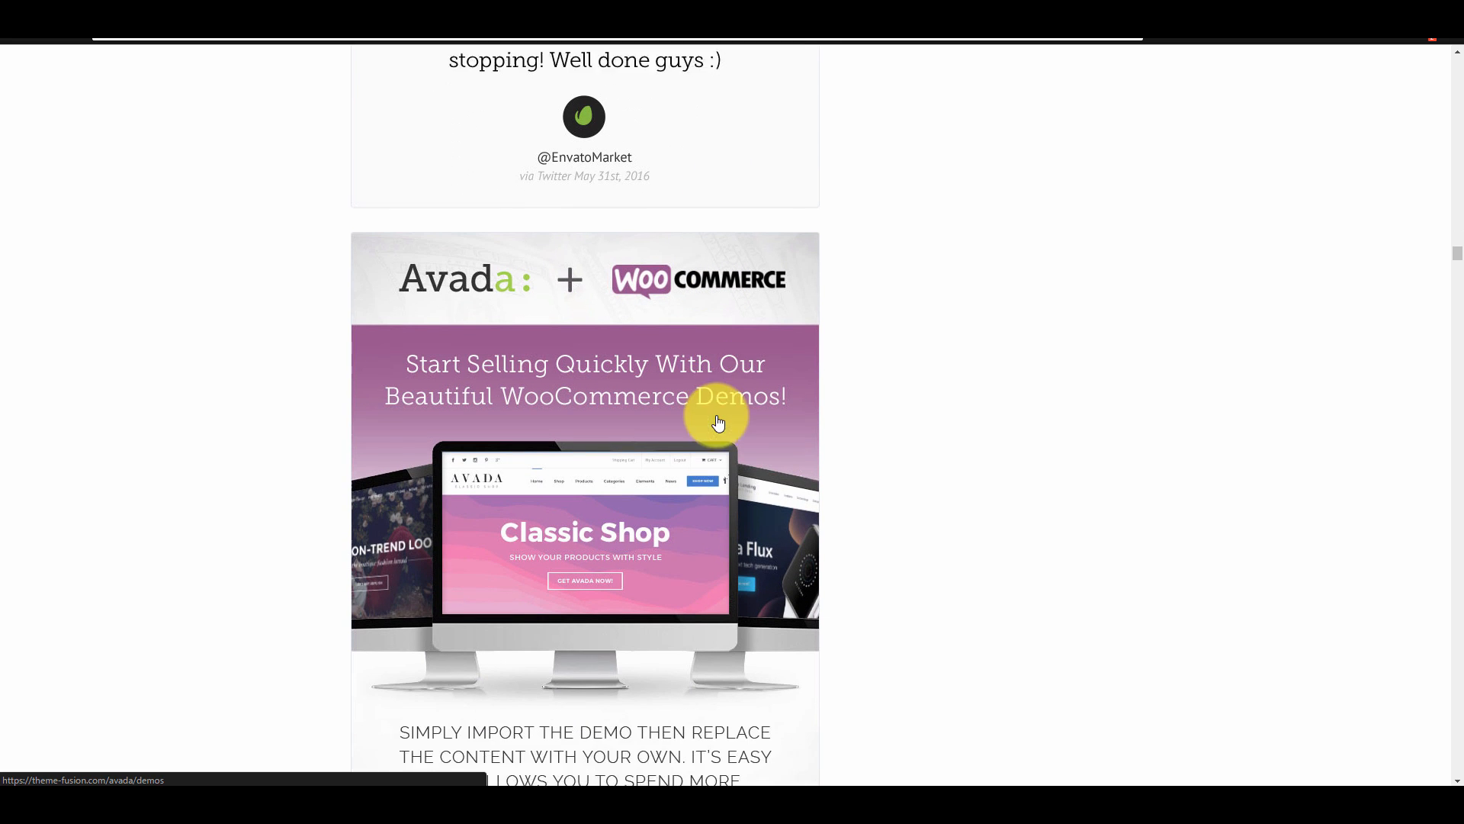
scroll(718, 422, down, 15)
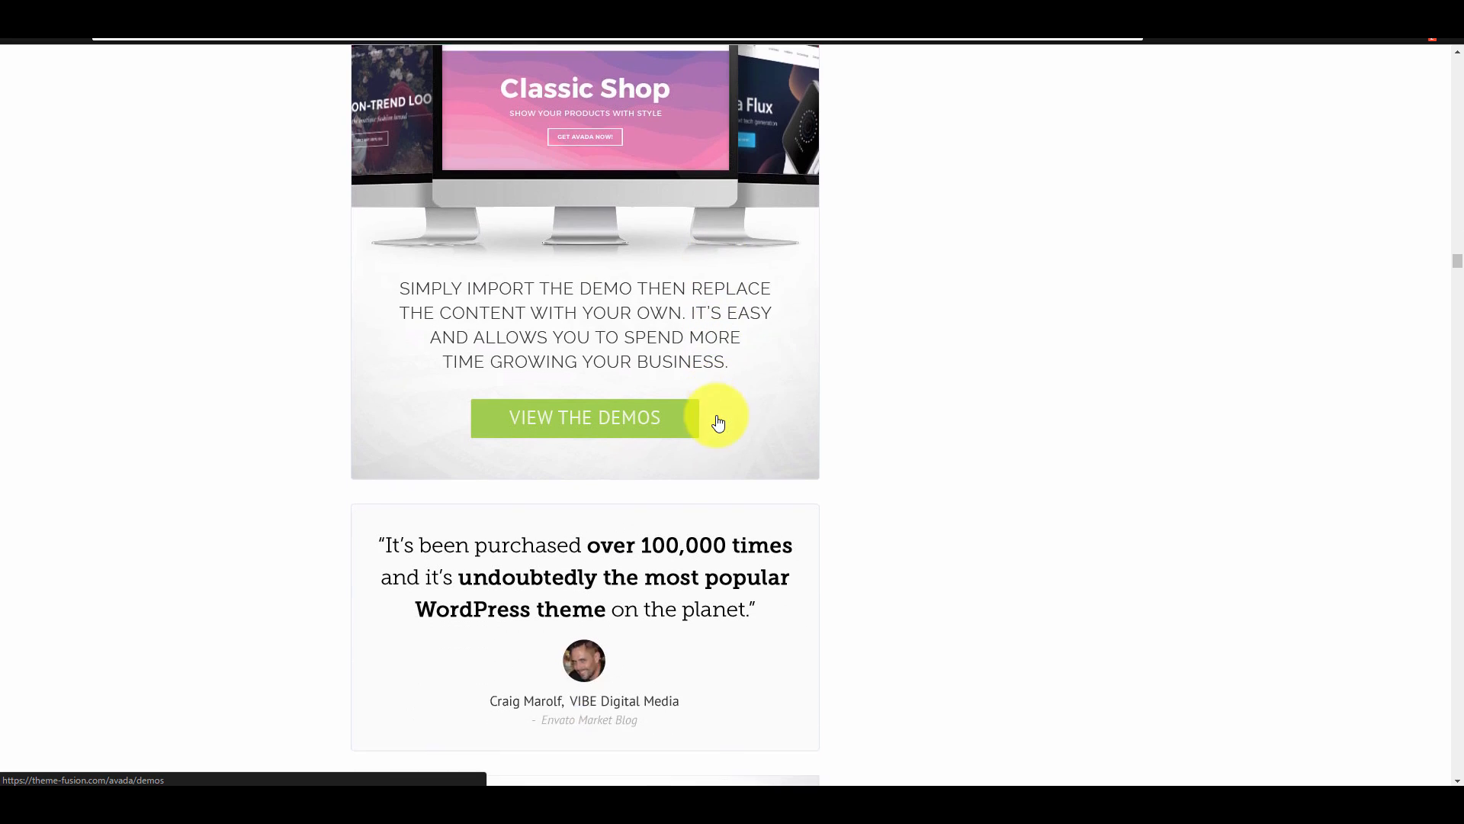
scroll(719, 421, down, 6)
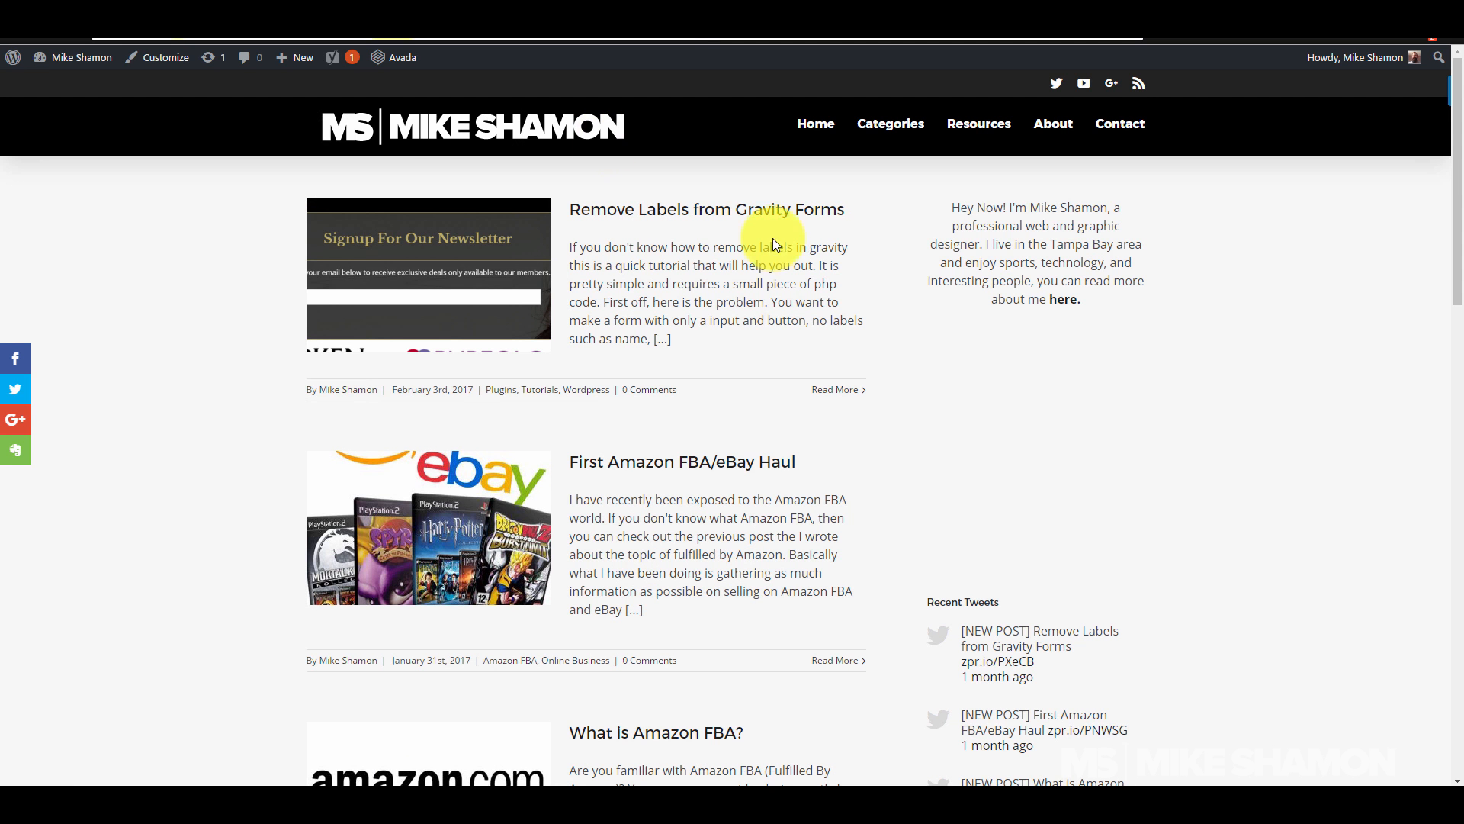
Step: Look over the Avada-based blog's home page, including its post list, sidebar and Categories entries
scroll(674, 392, down, 7)
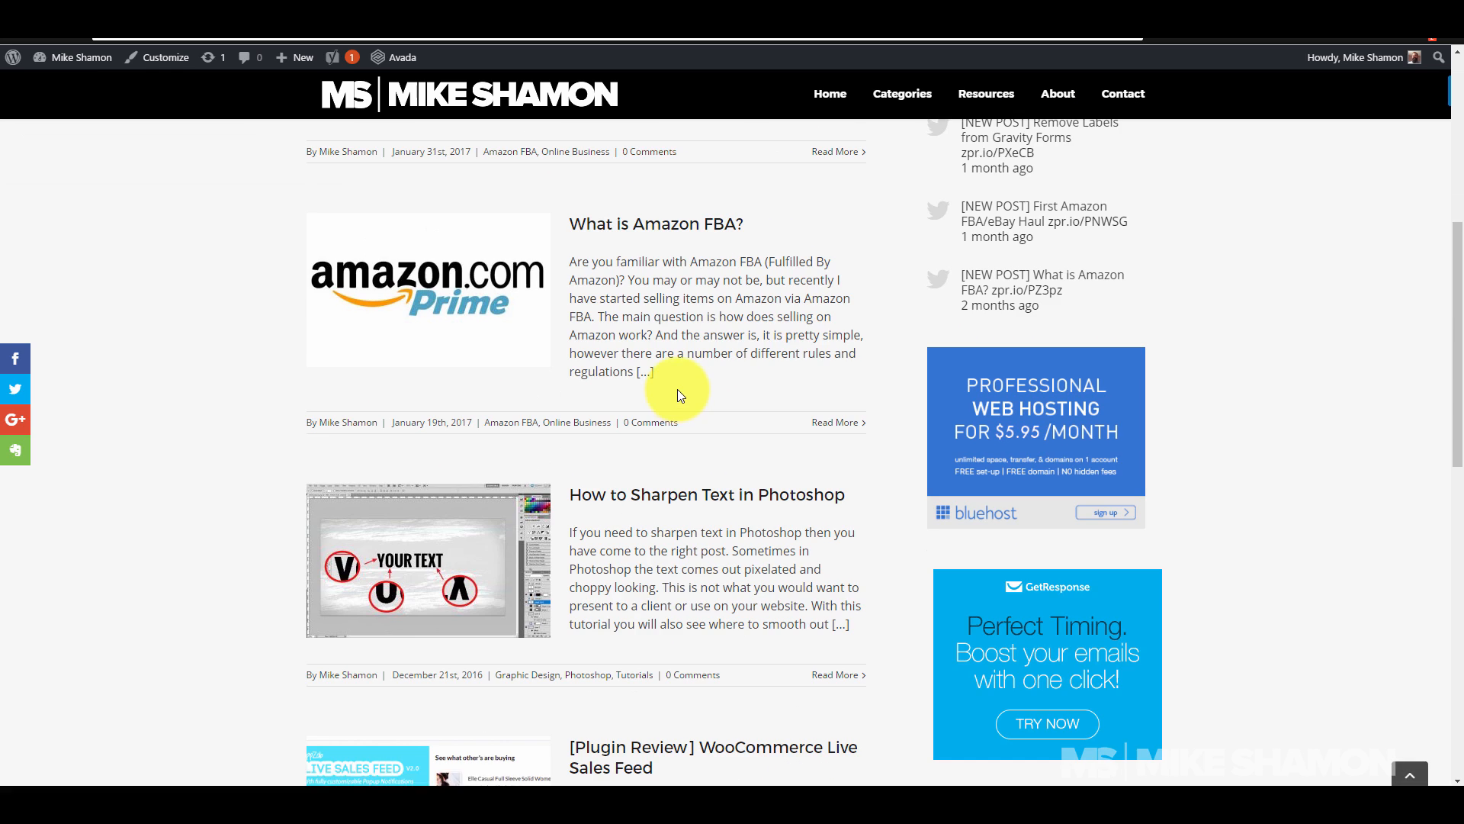
scroll(677, 389, down, 8)
scroll(671, 408, down, 2)
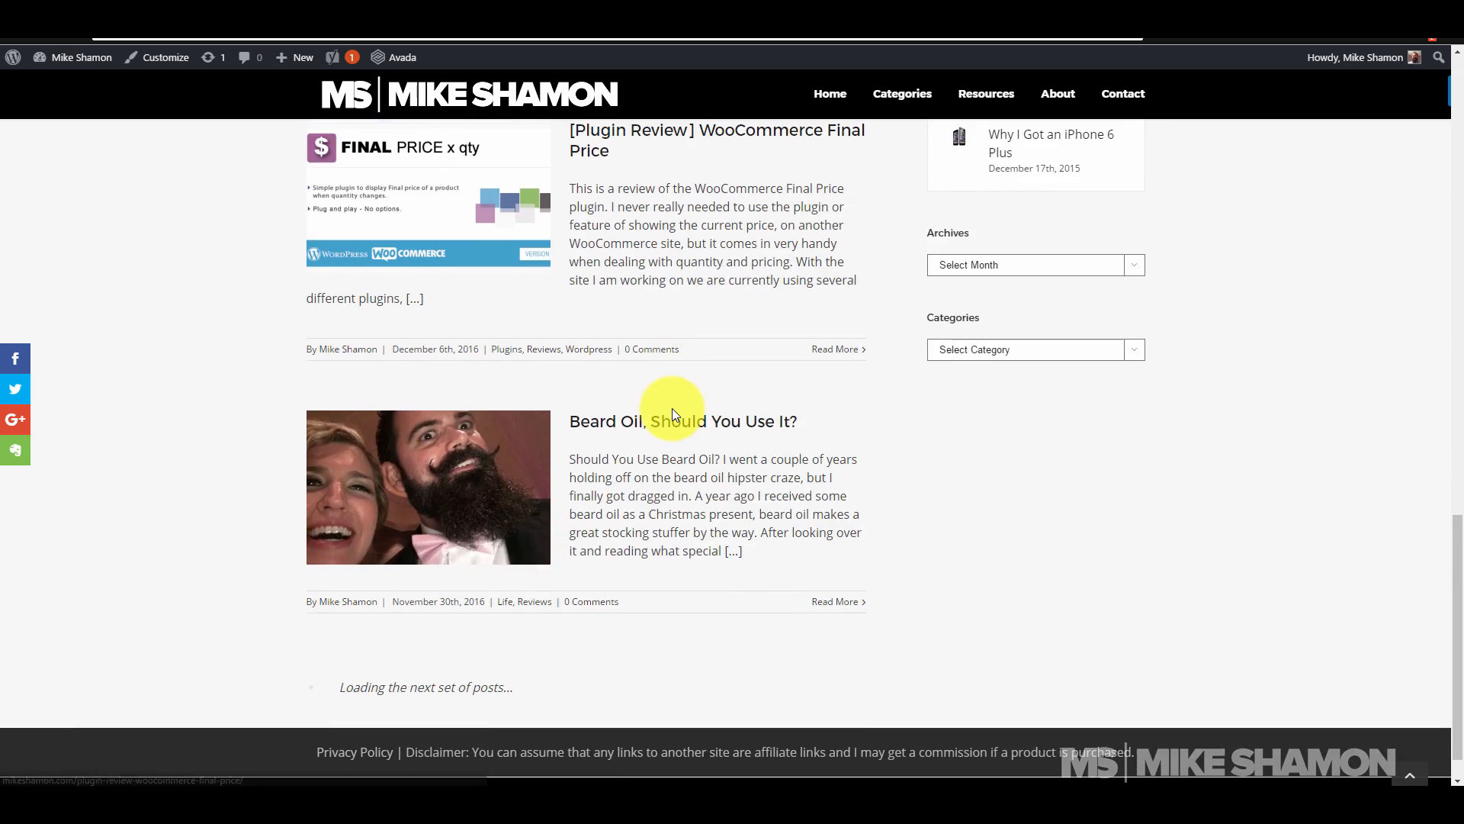
scroll(671, 408, up, 13)
scroll(672, 408, up, 2)
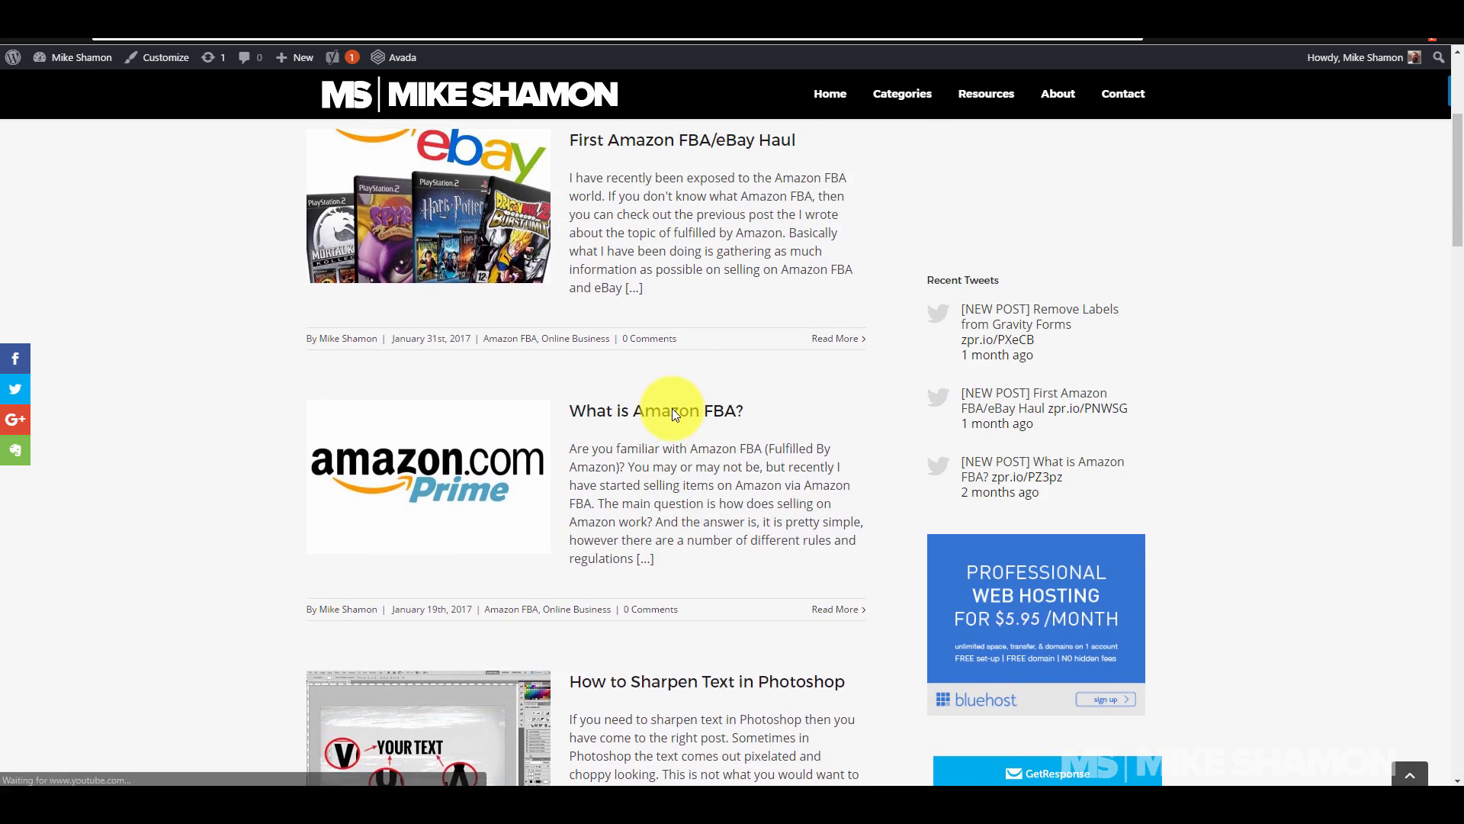
mouse_move(919, 90)
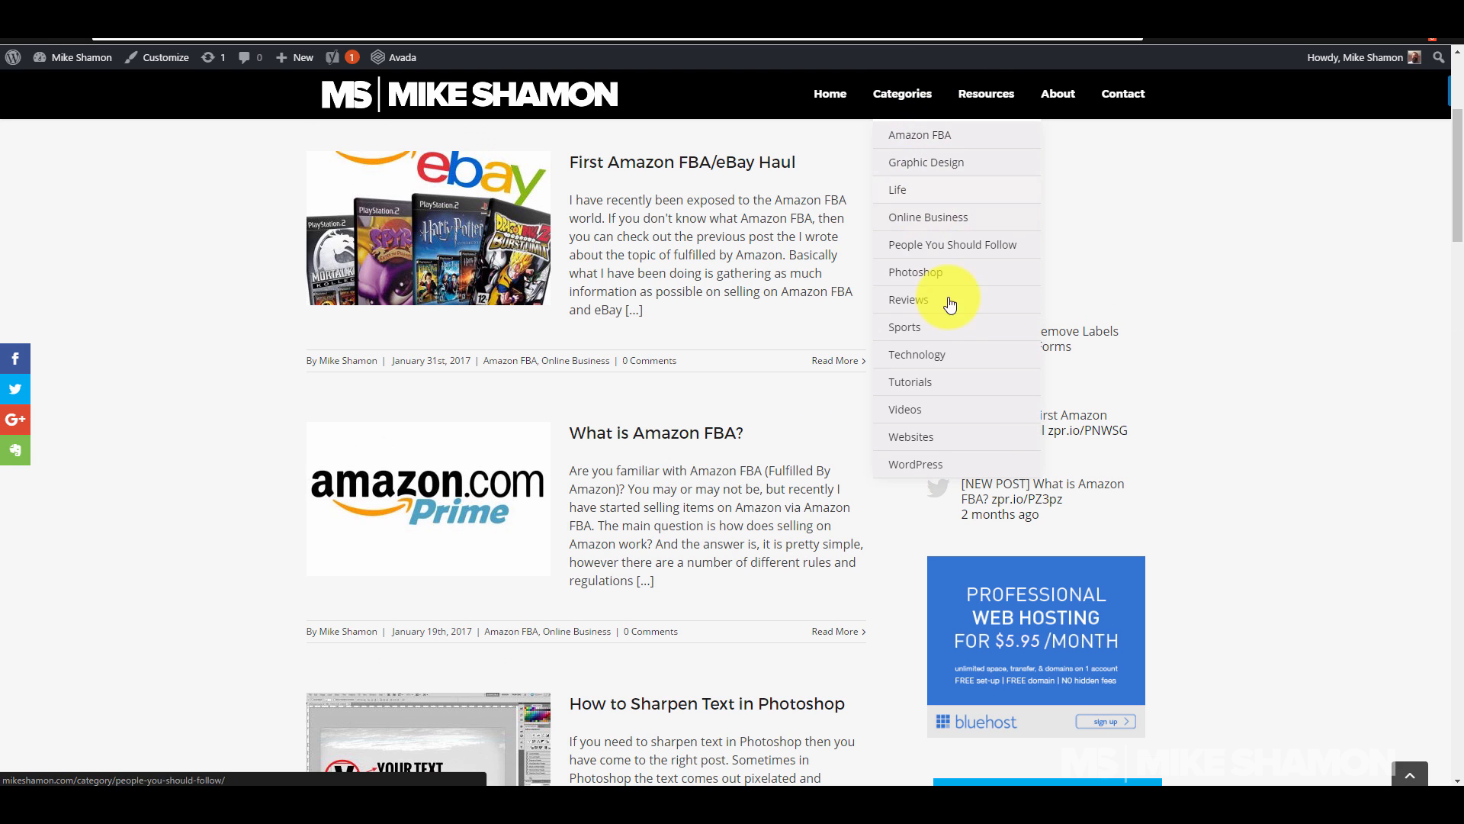
scroll(669, 231, up, 4)
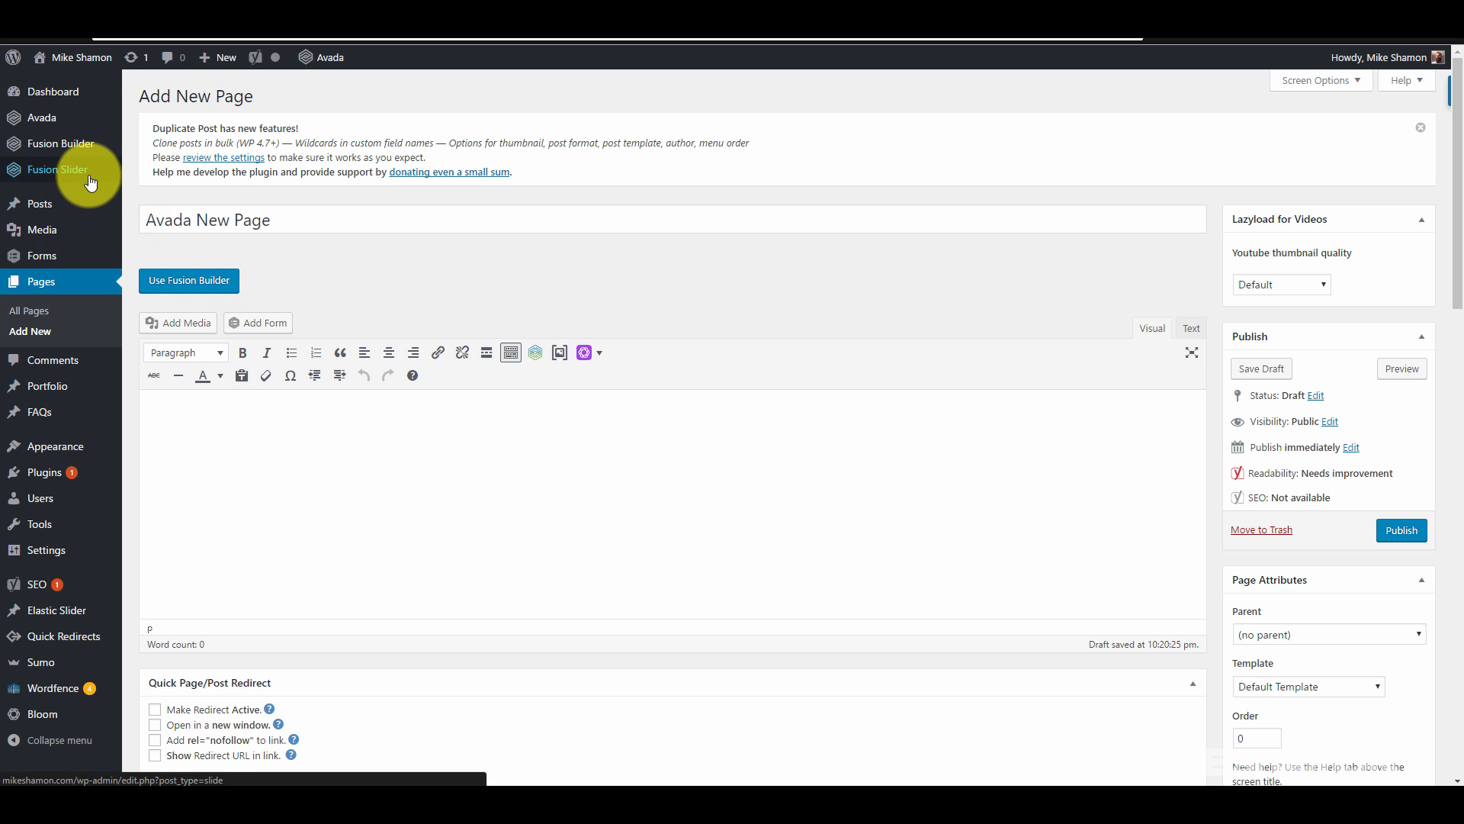
Step: Switch the "Avada New Page" draft from the default editor to Fusion Builder
mouse_move(92, 170)
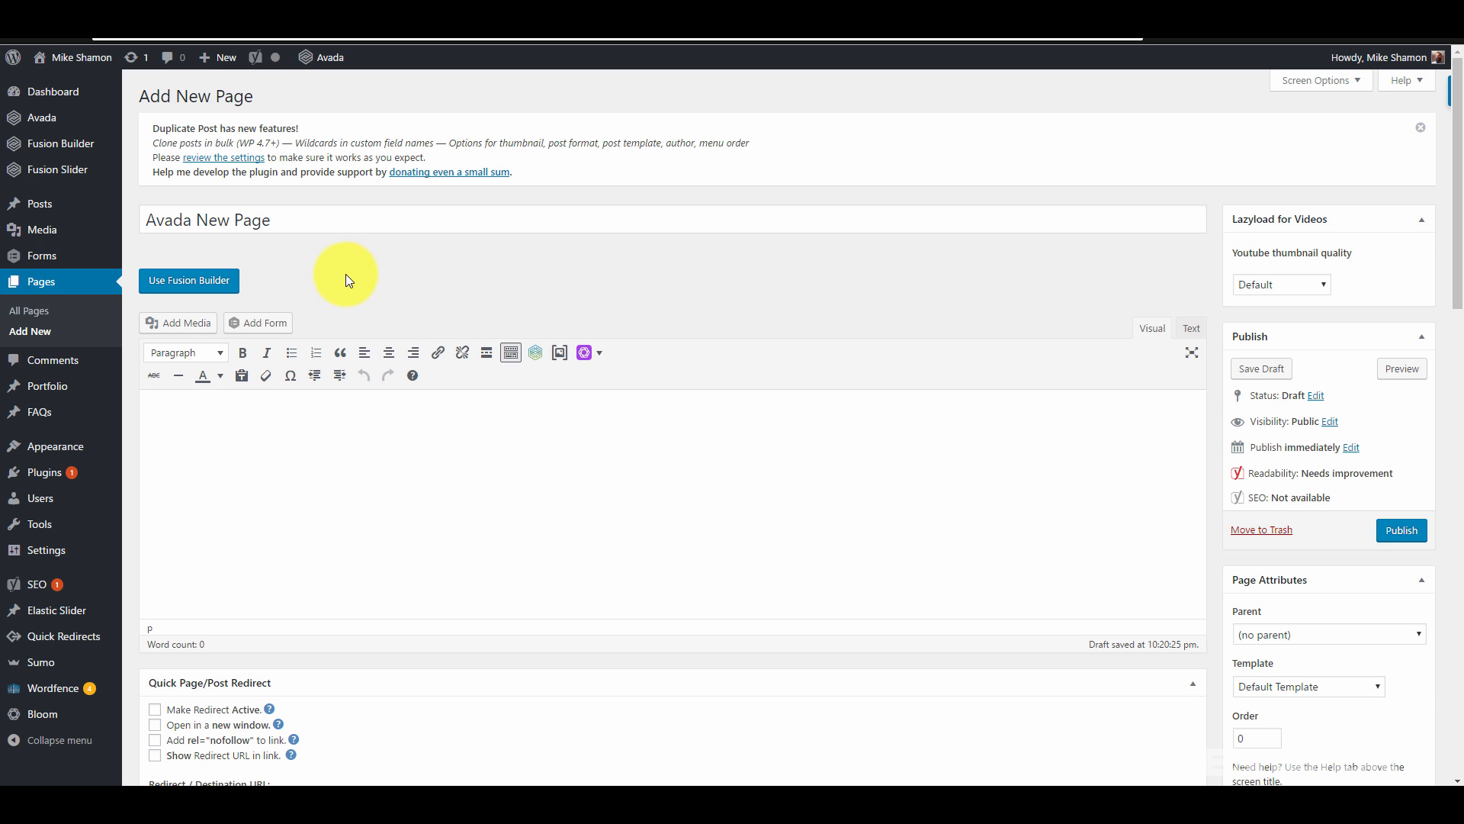
click(228, 287)
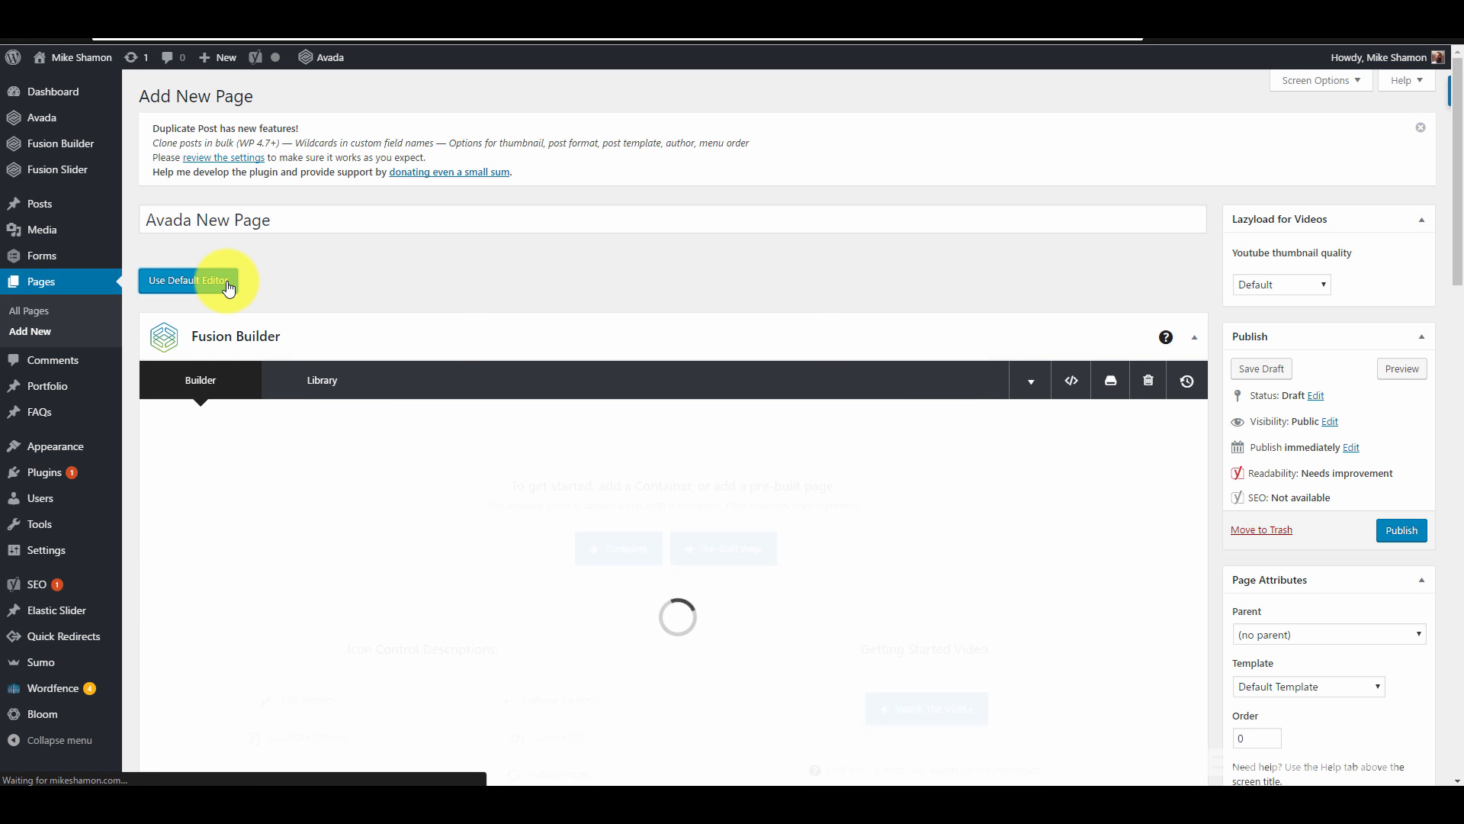
scroll(502, 306, down, 1)
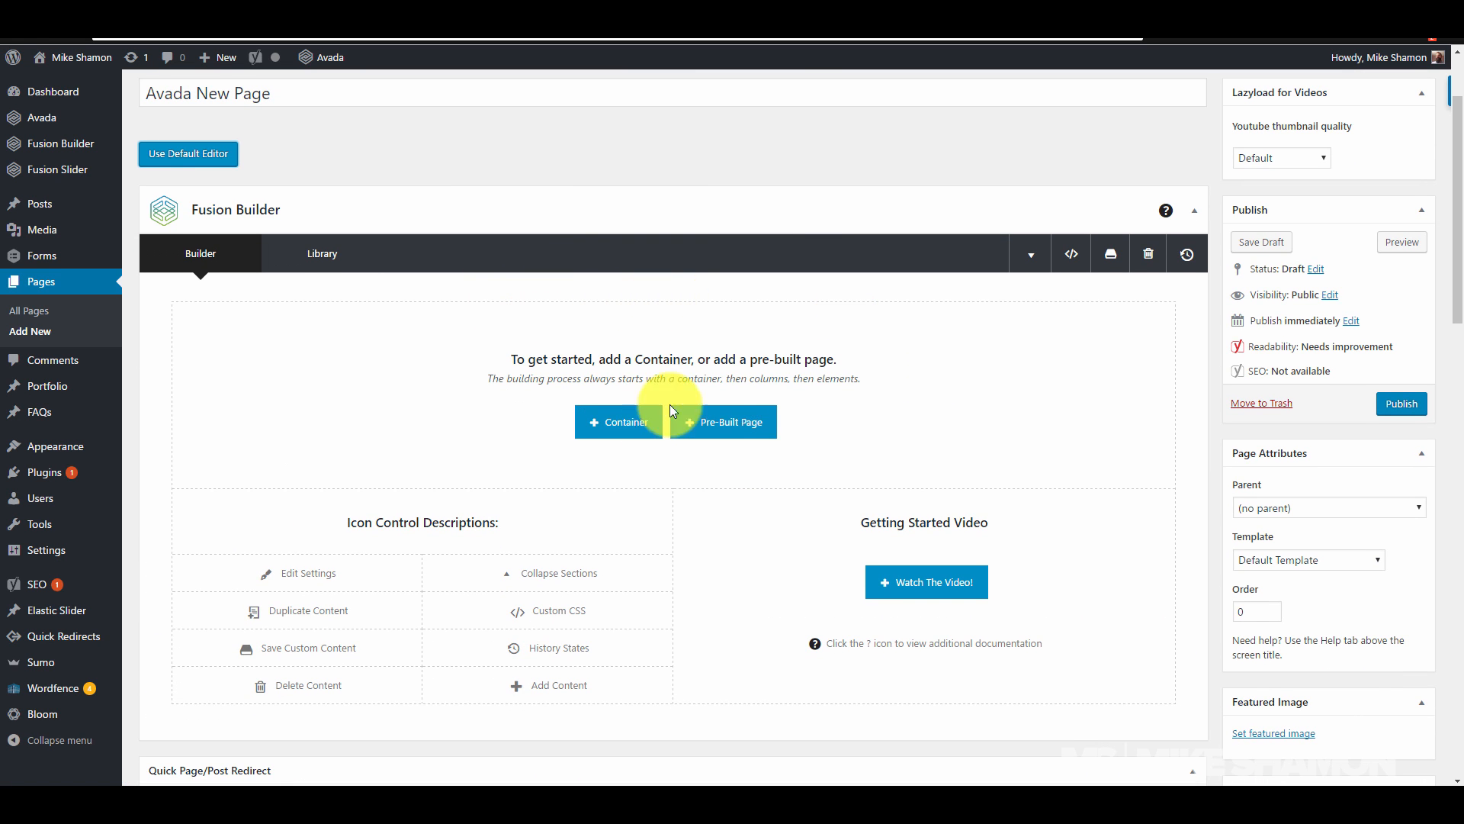
scroll(726, 410, down, 2)
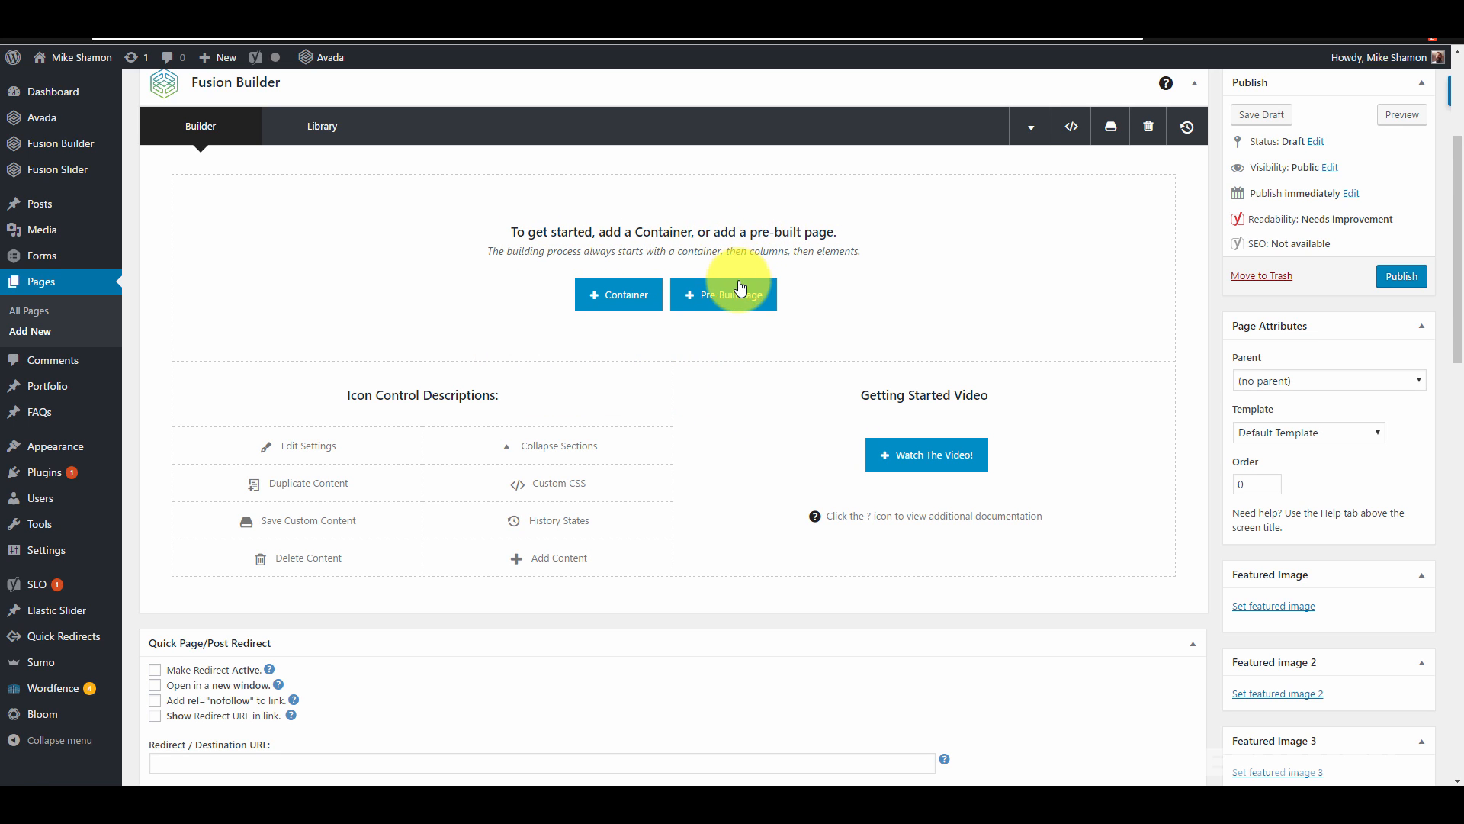
Step: Review the pre-built page library's Demos, Templates, Containers, Columns and Elements sections, and close the library
click(728, 301)
click(393, 152)
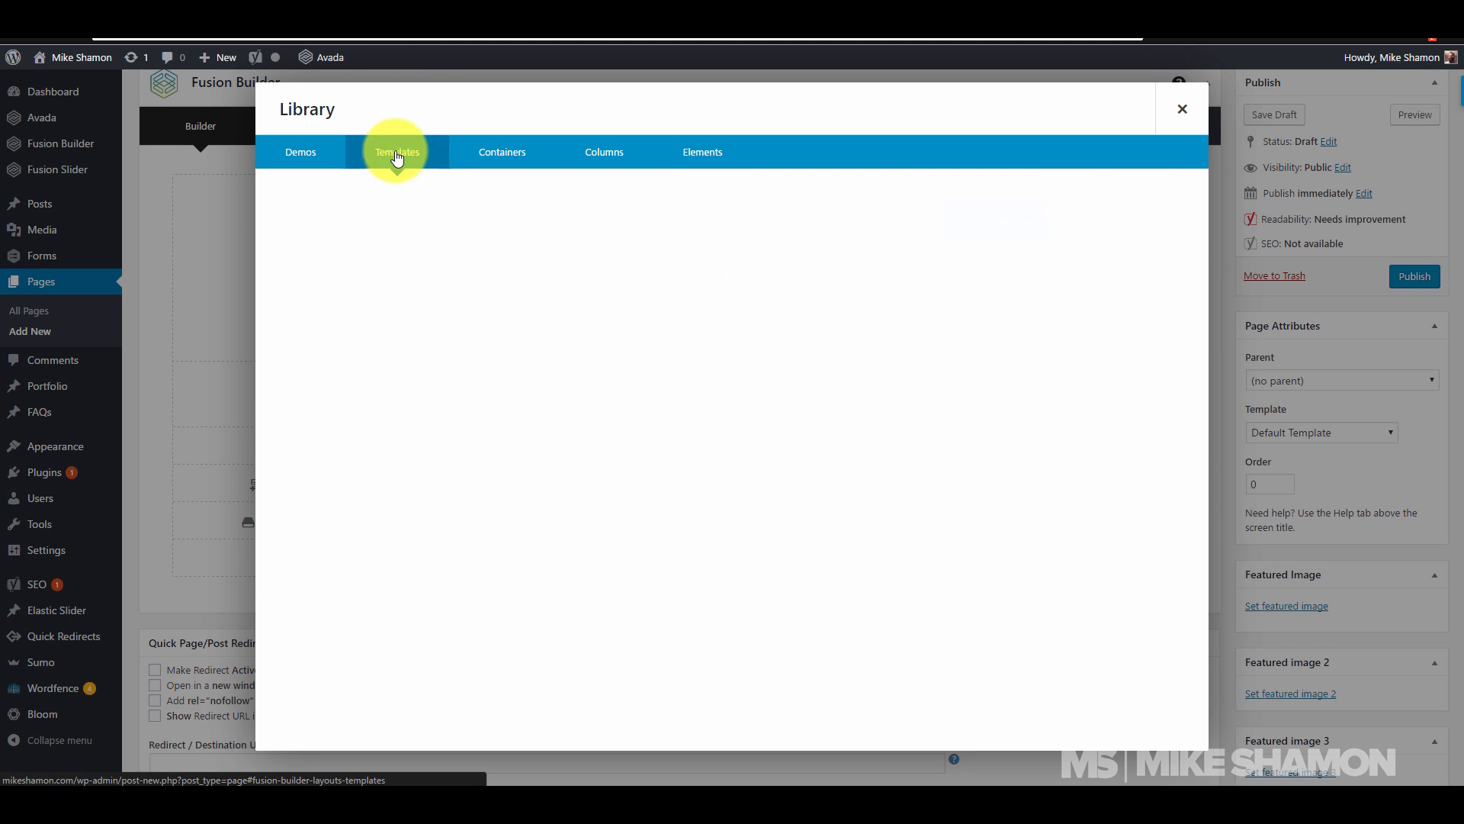
click(503, 152)
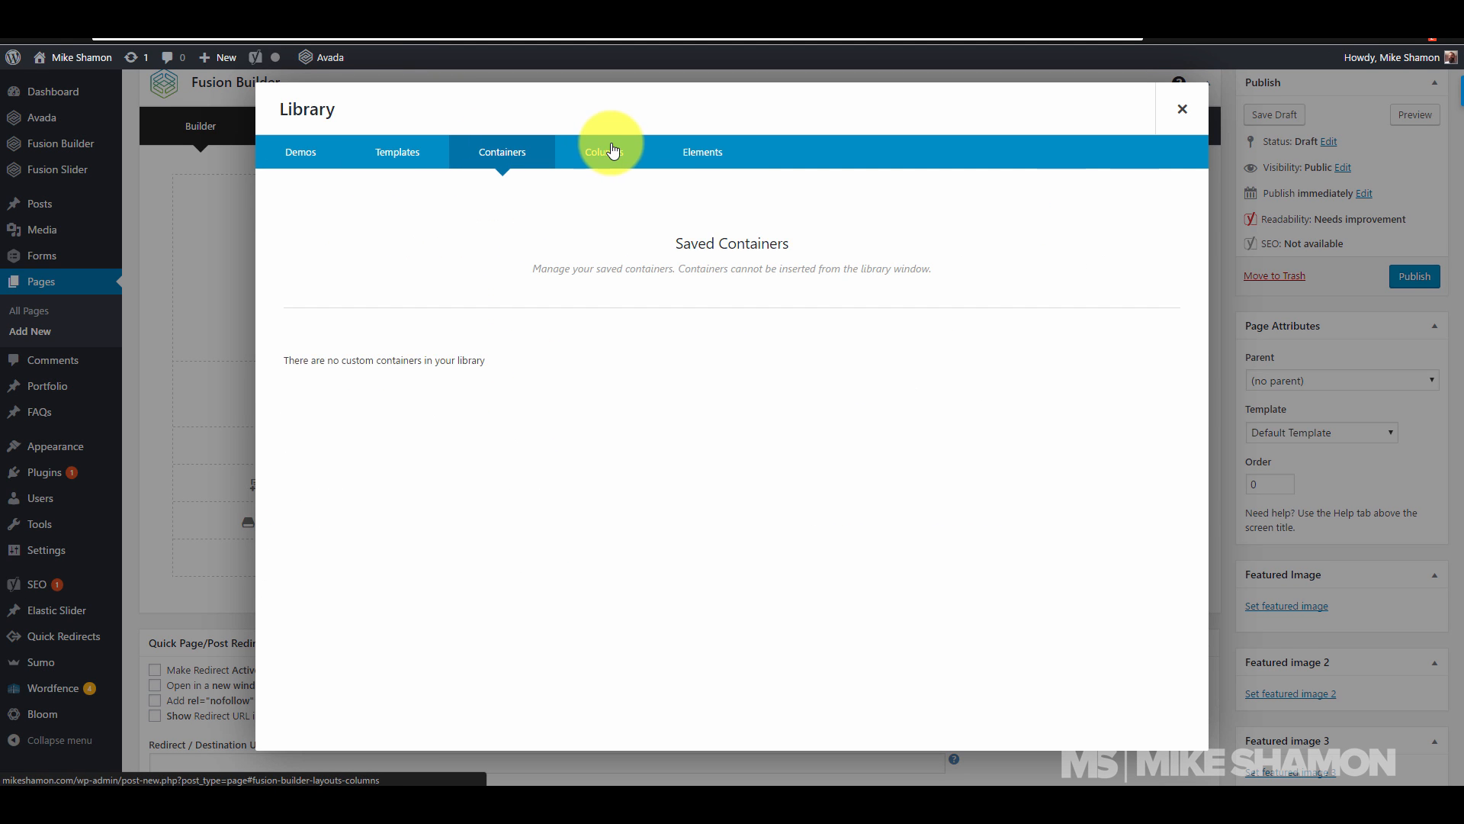
click(604, 152)
click(715, 151)
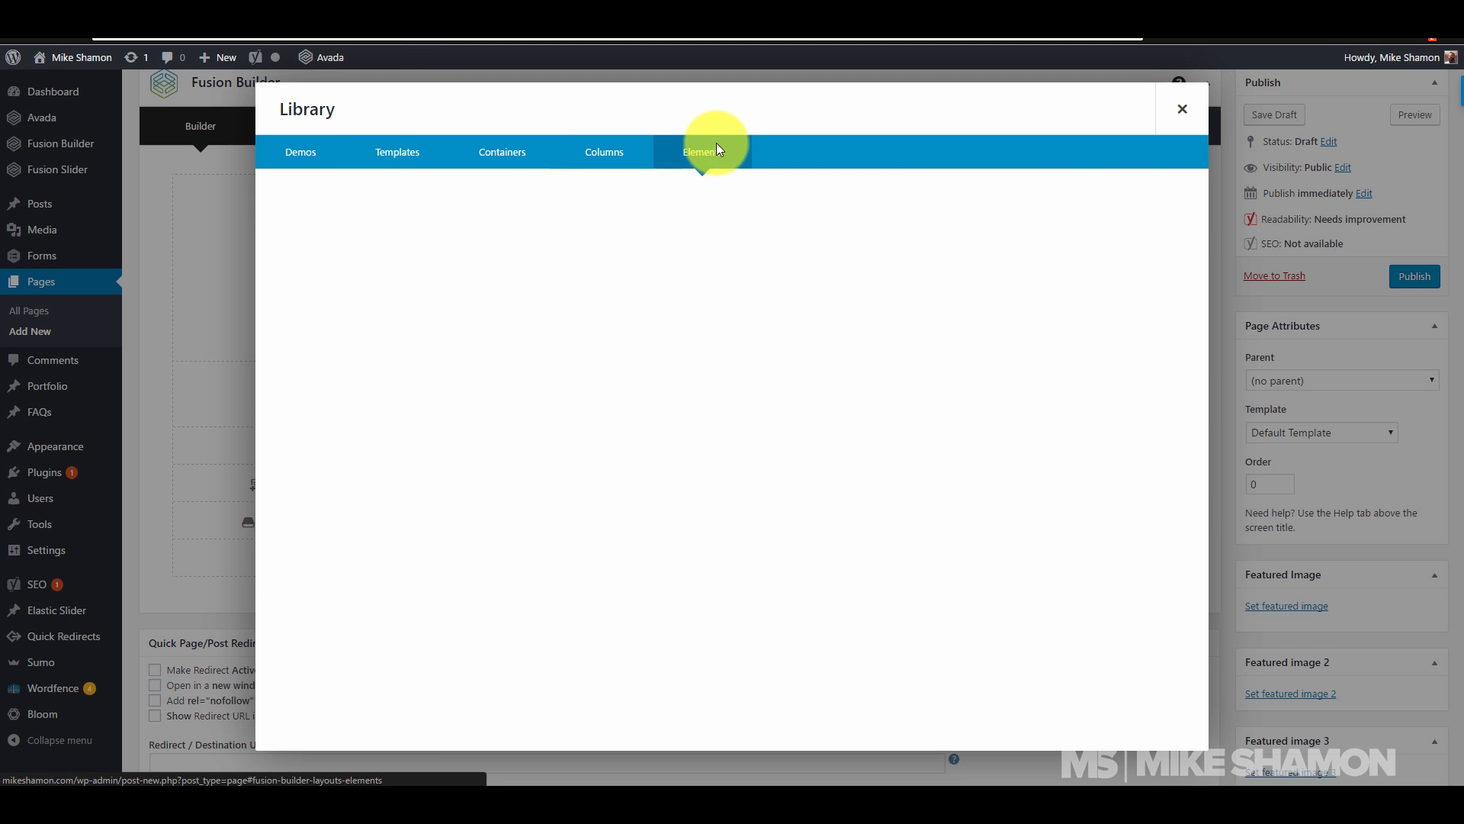
click(314, 153)
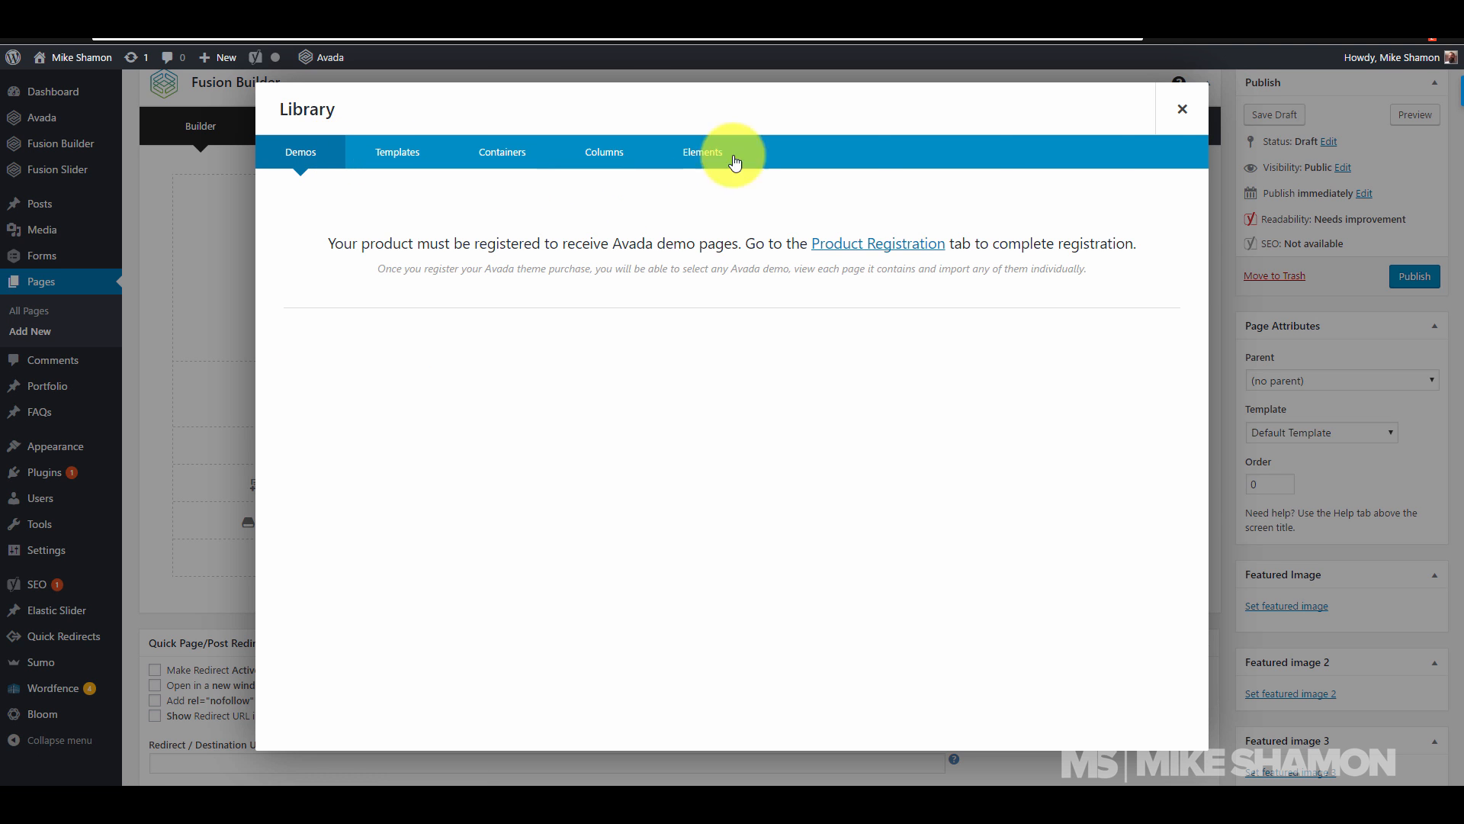
click(1182, 109)
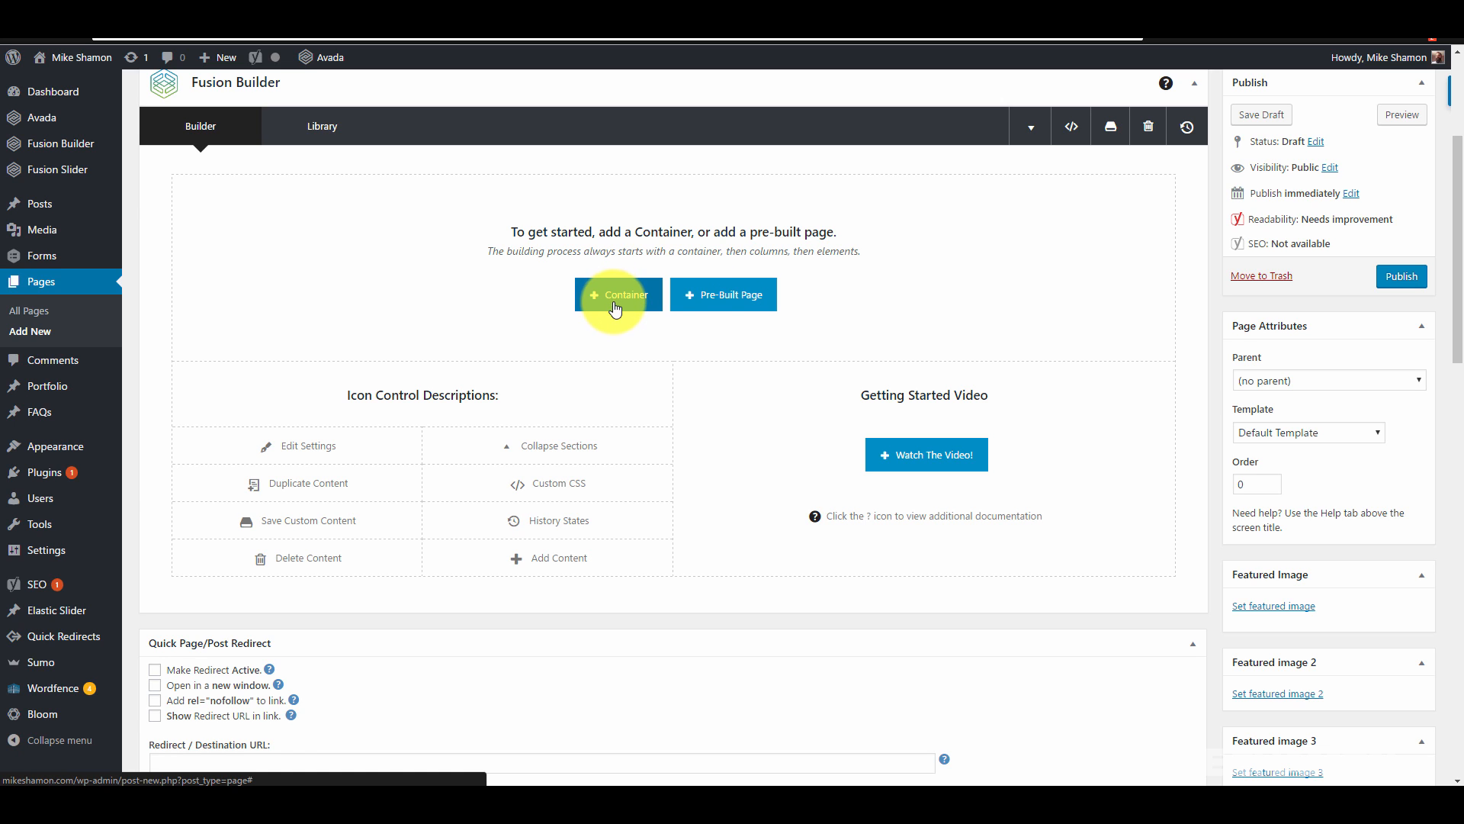
click(705, 305)
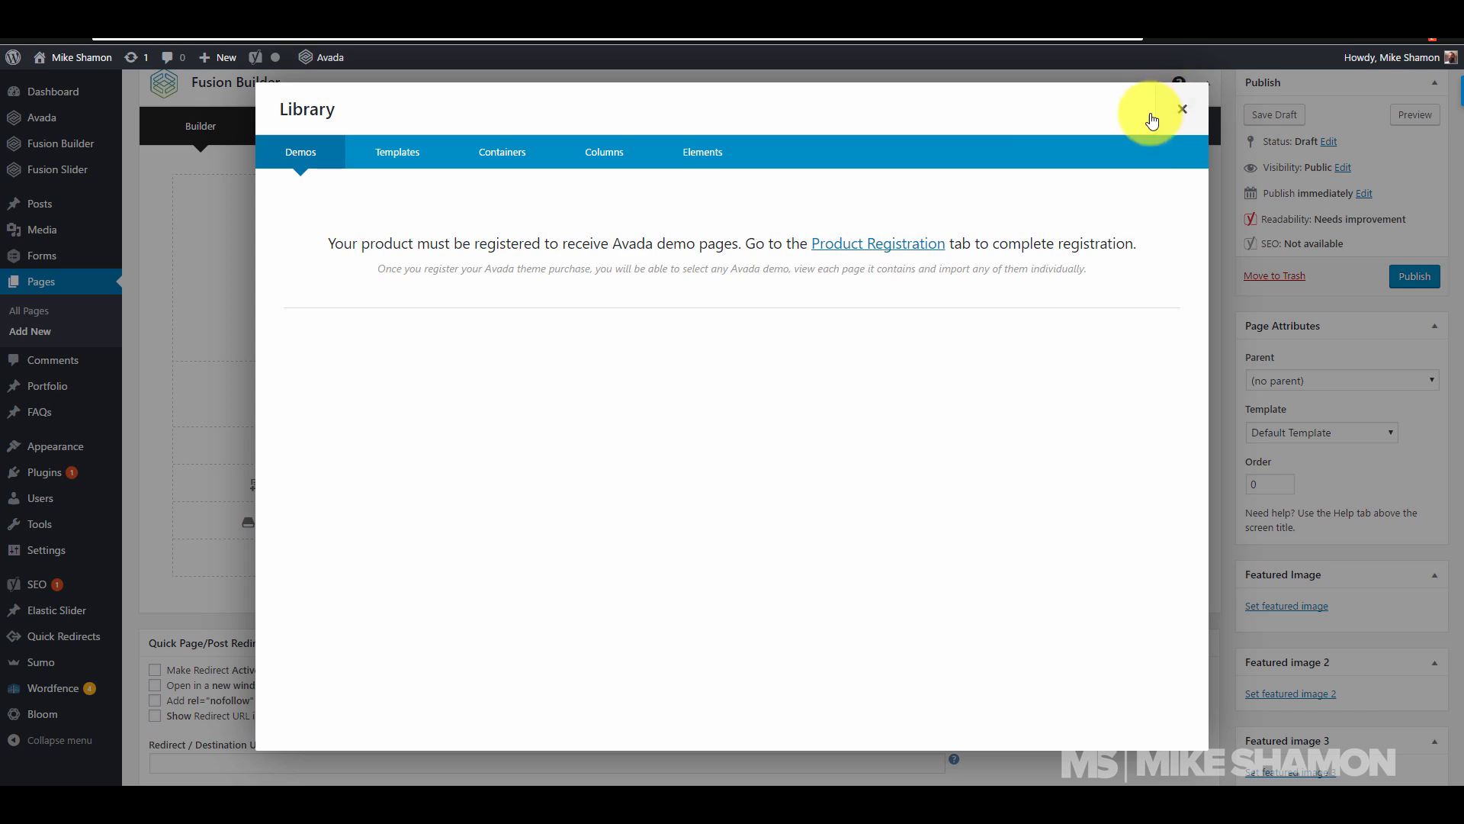
click(1178, 111)
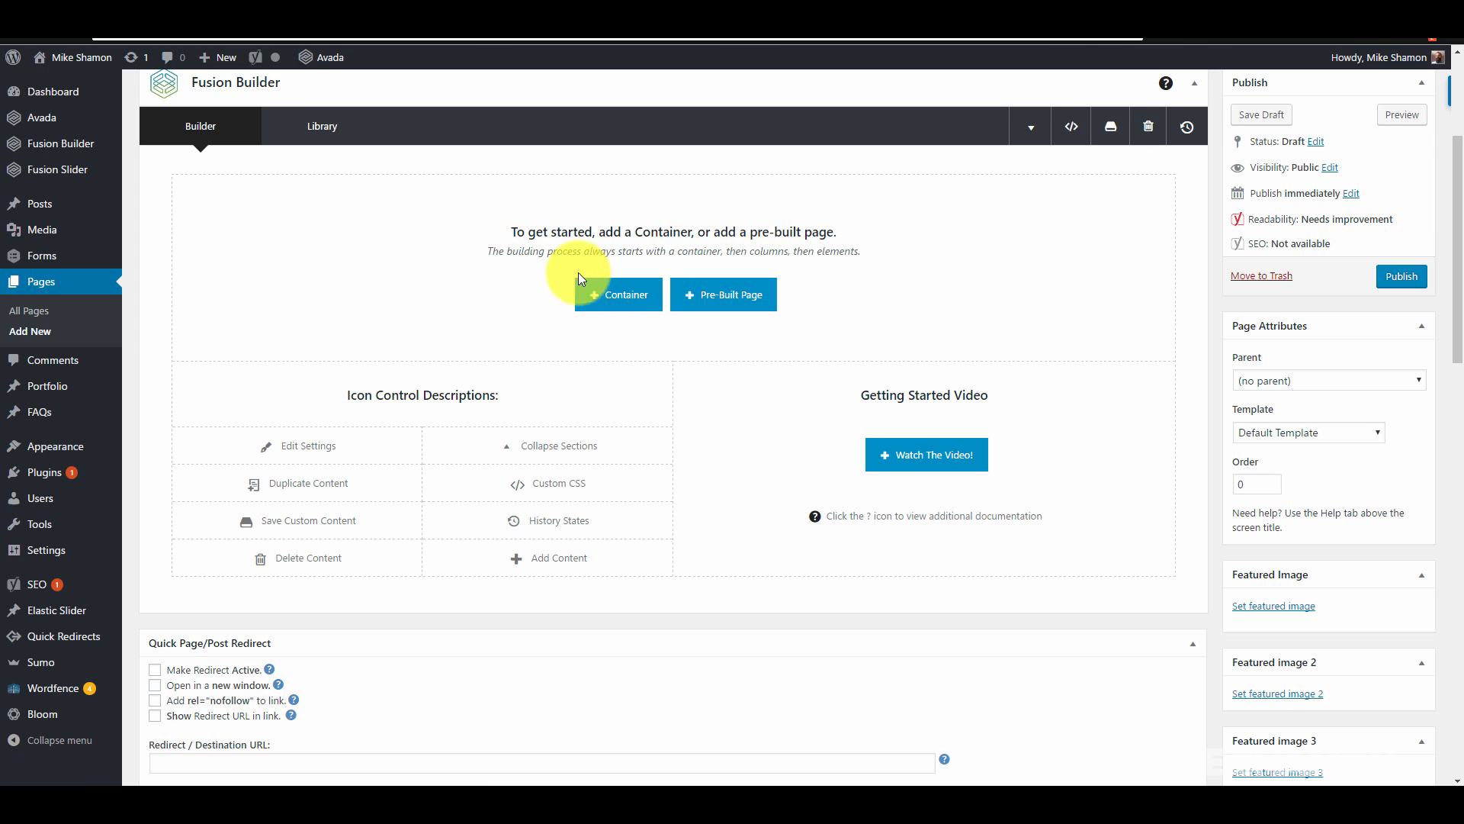
Step: Insert a container with a single full-width 1/1 column into the page
click(640, 302)
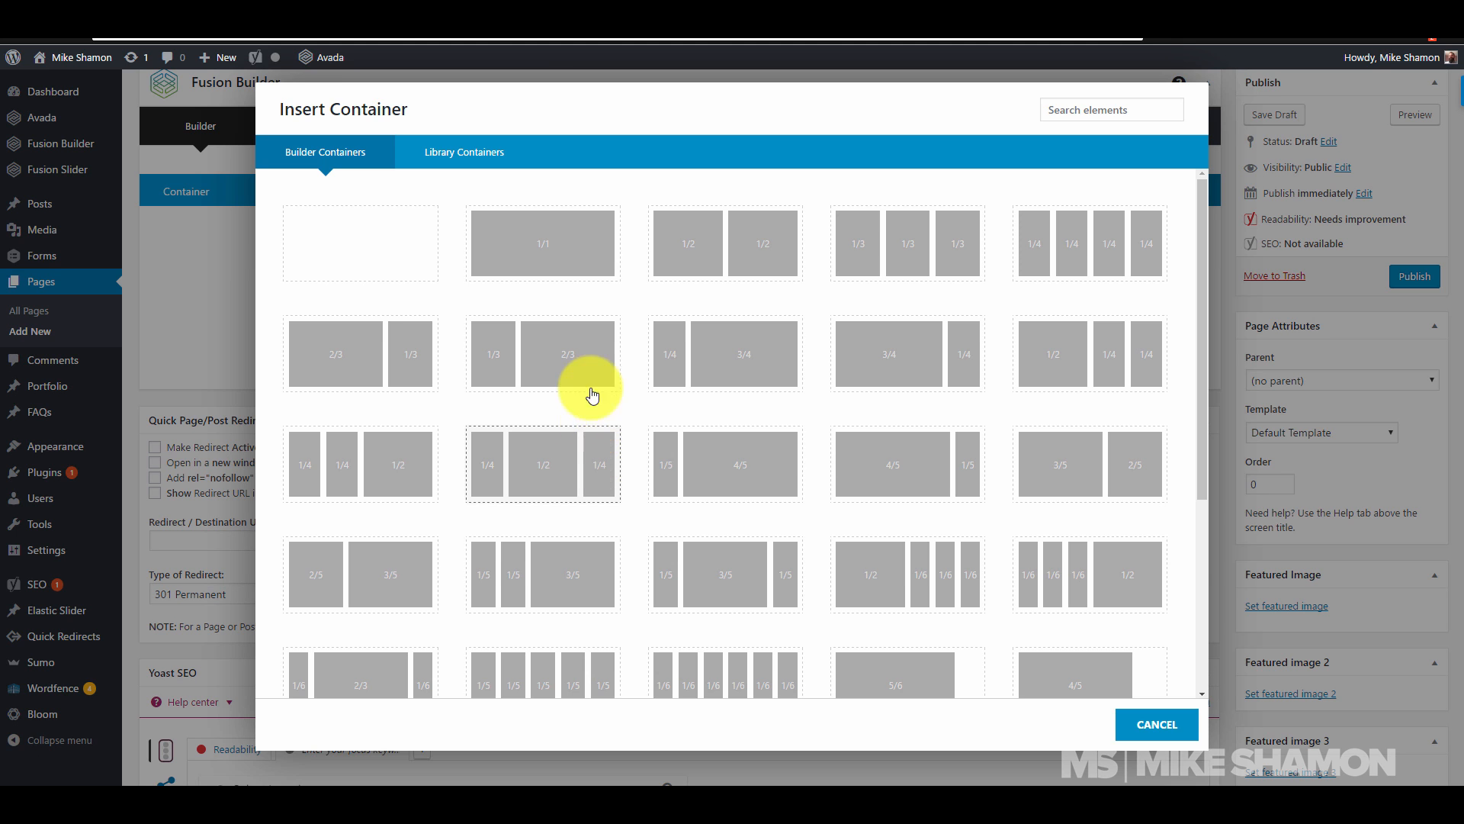
click(572, 273)
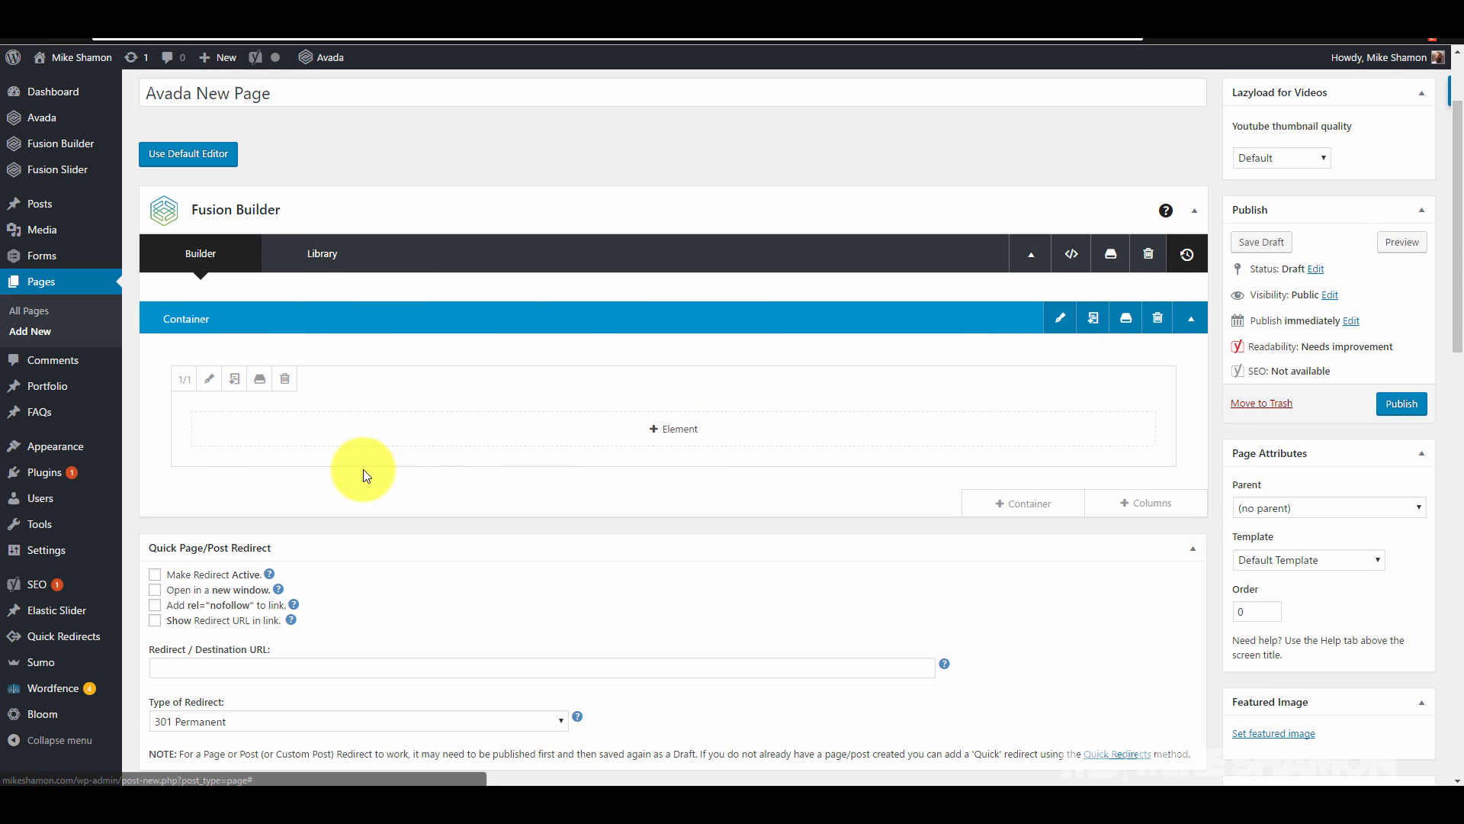
Step: Add a Text Block element to the container's full-width column
click(328, 439)
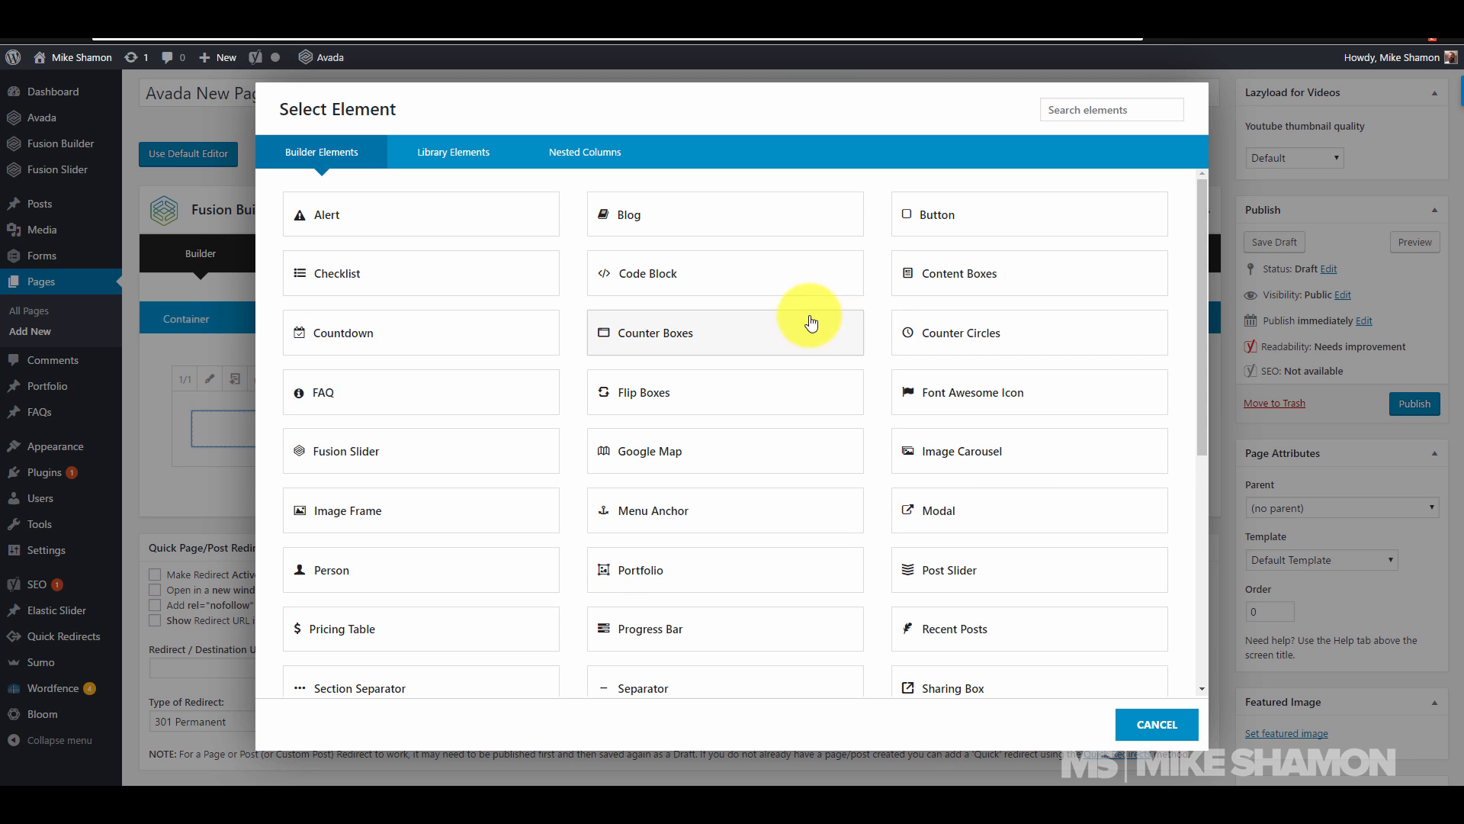
drag(1201, 234, 1183, 455)
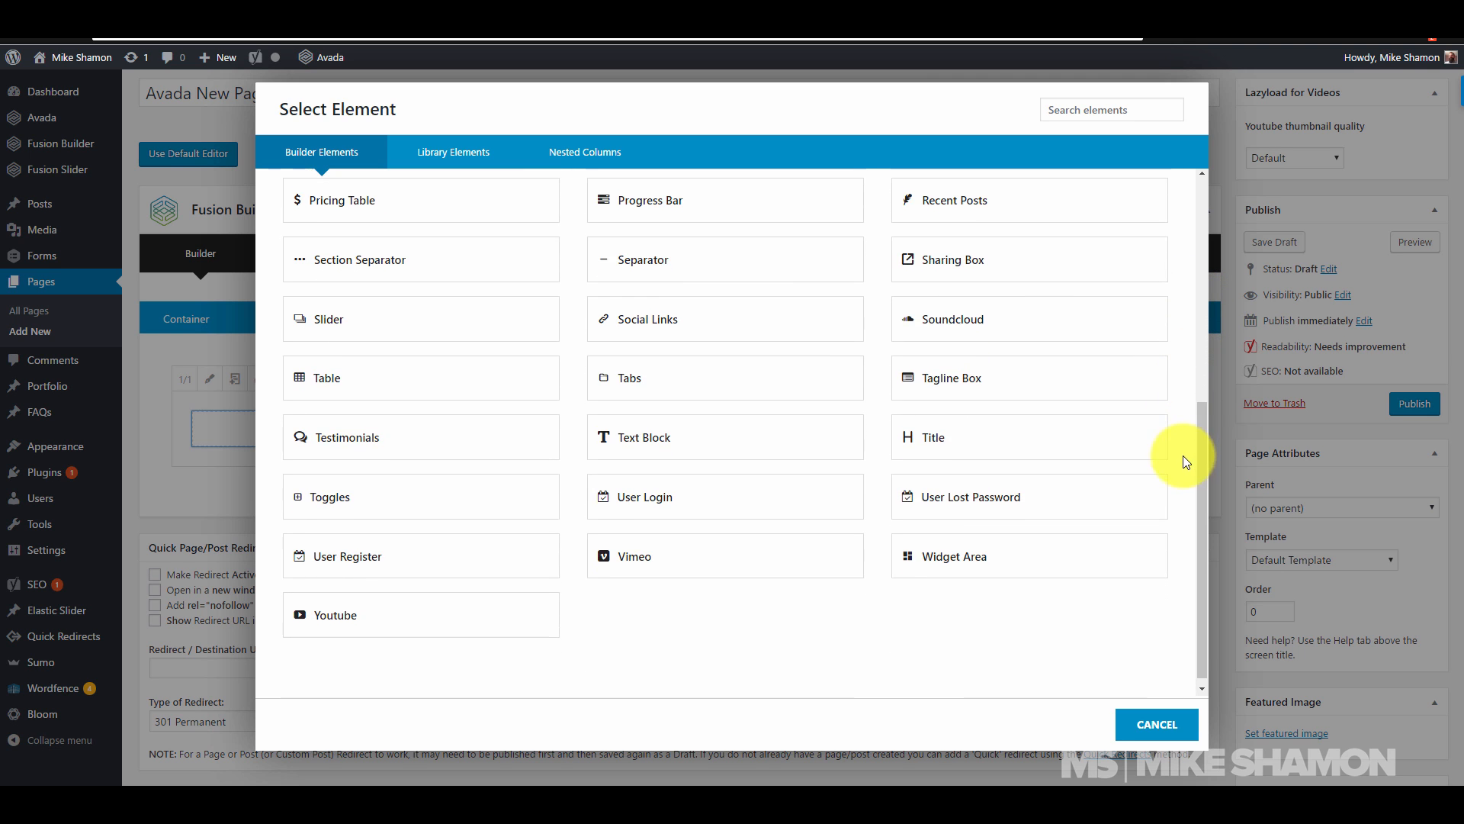
click(743, 450)
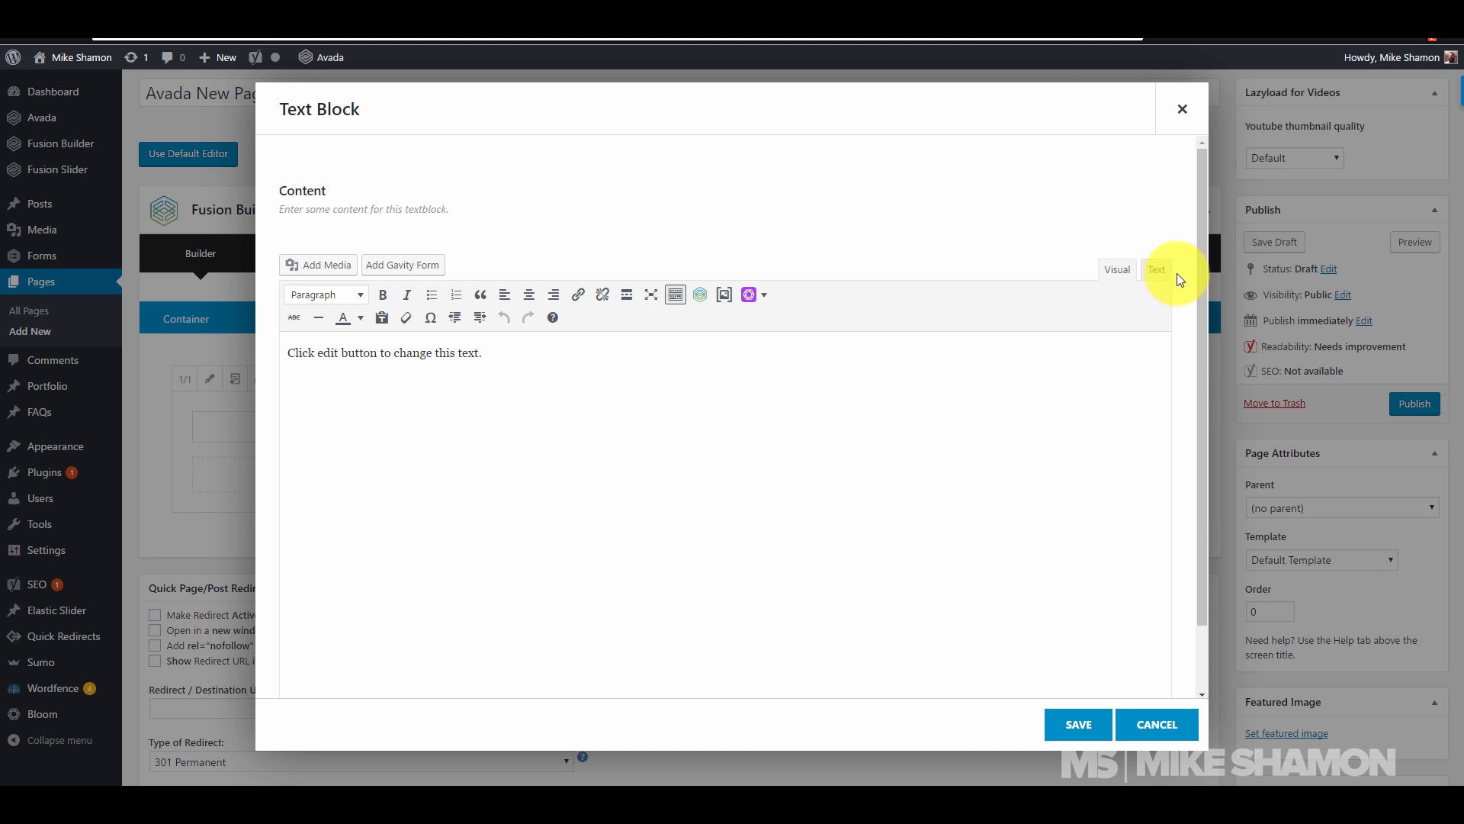
Step: Look through the text block's Text and Visual modes and its insertable nested columns and builder elements without adding any
click(1159, 270)
click(1116, 270)
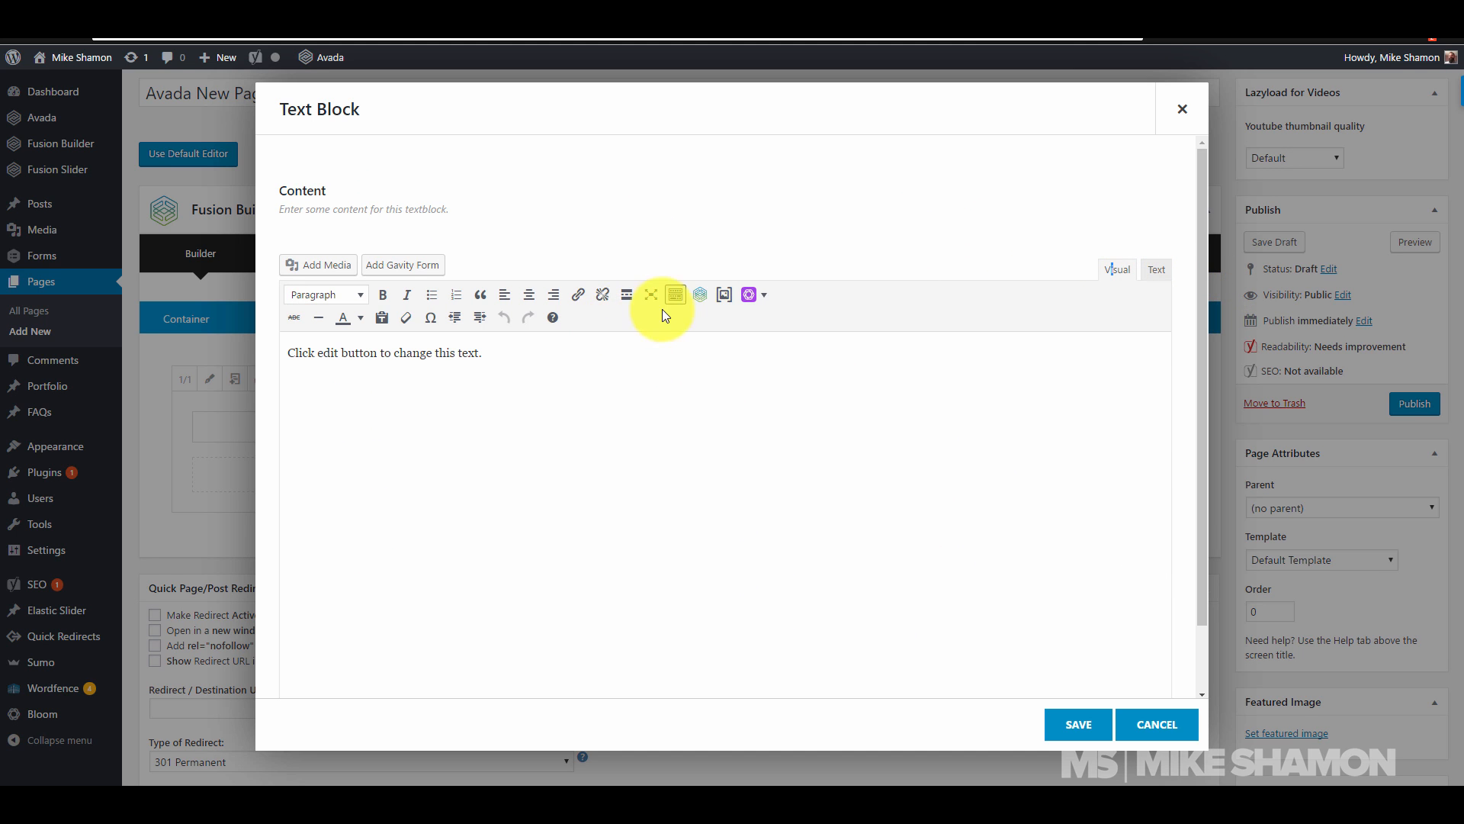
click(698, 294)
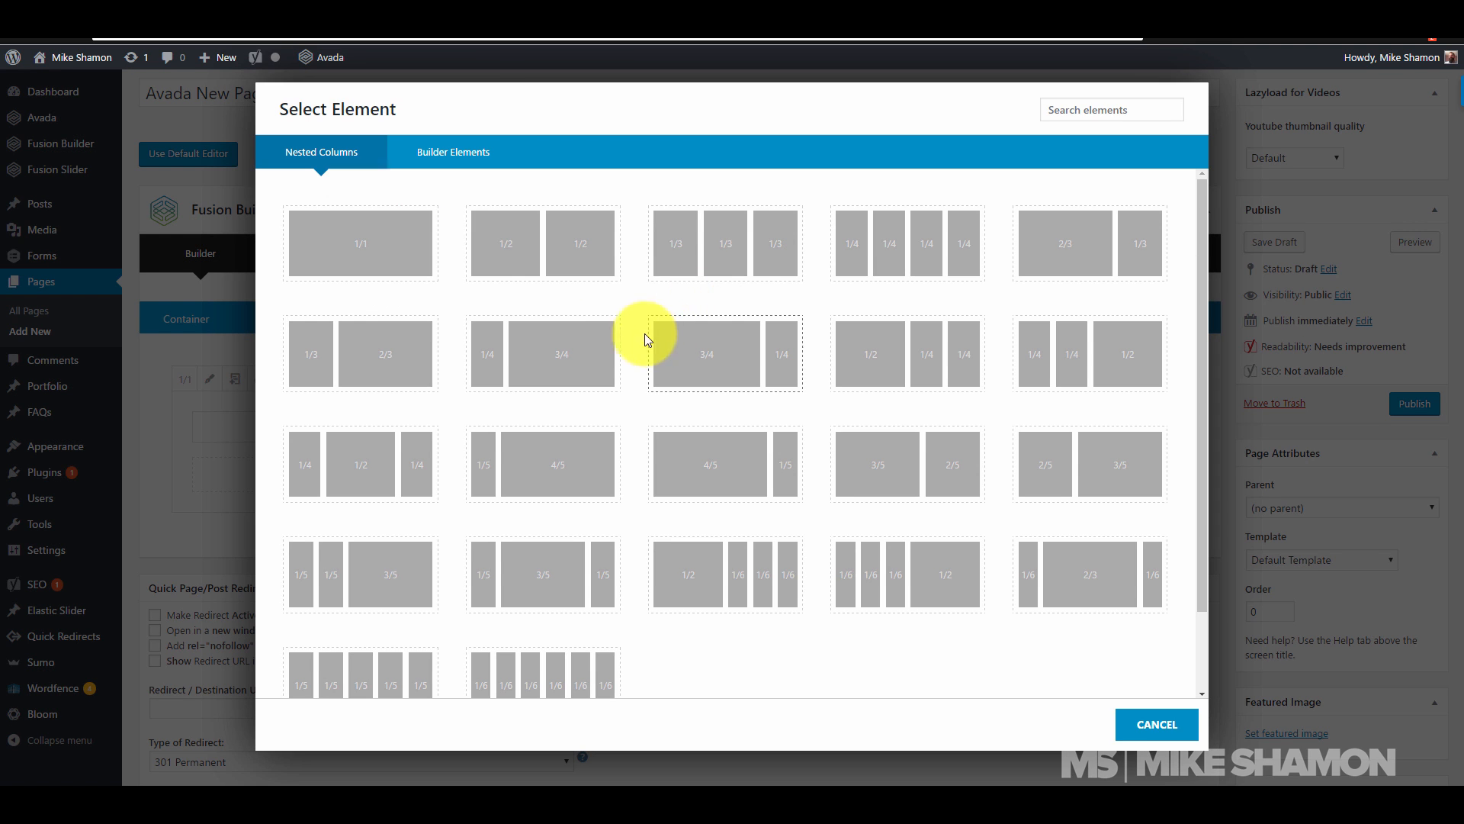
click(448, 150)
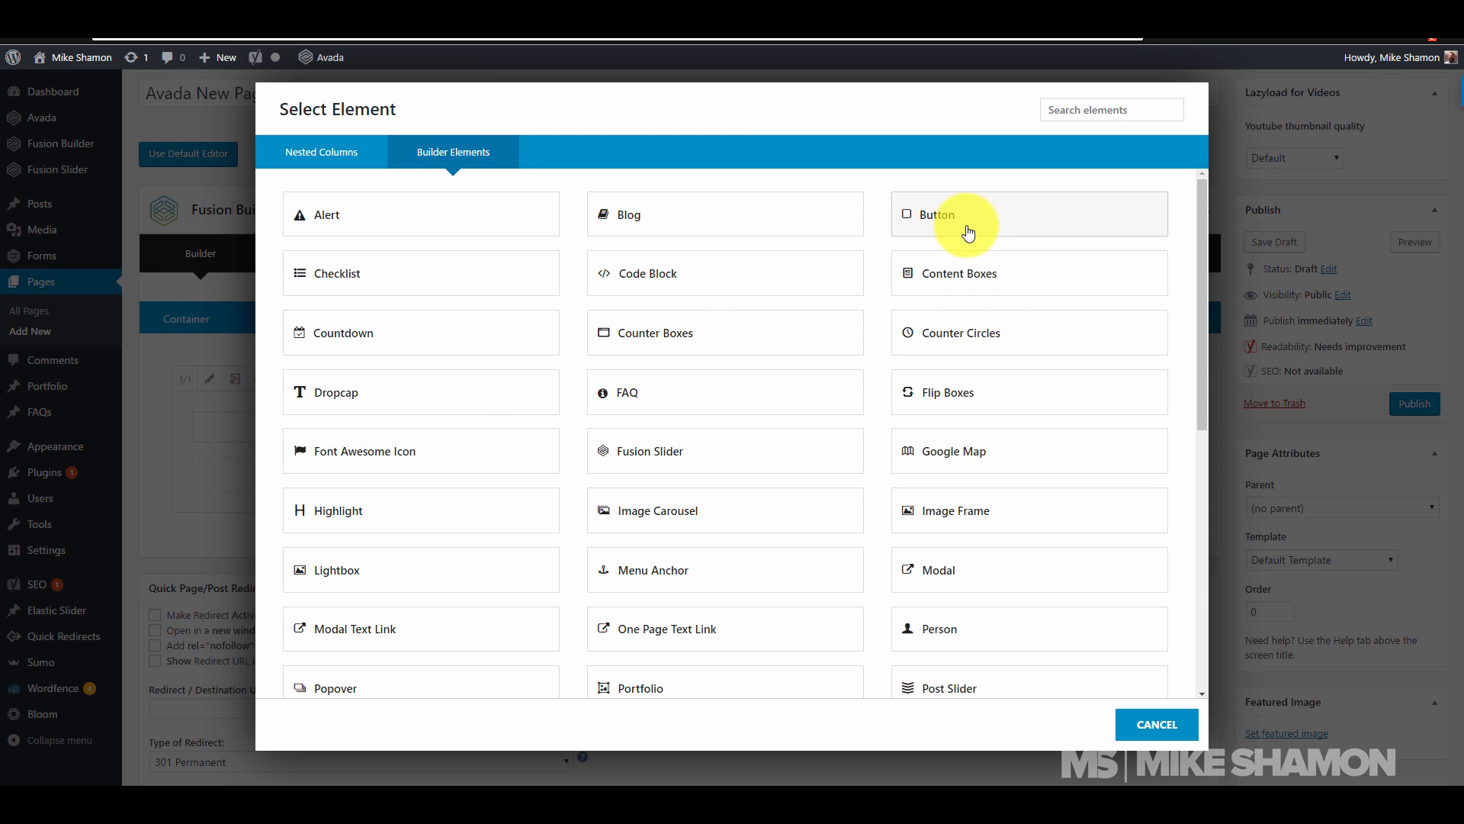
click(1153, 725)
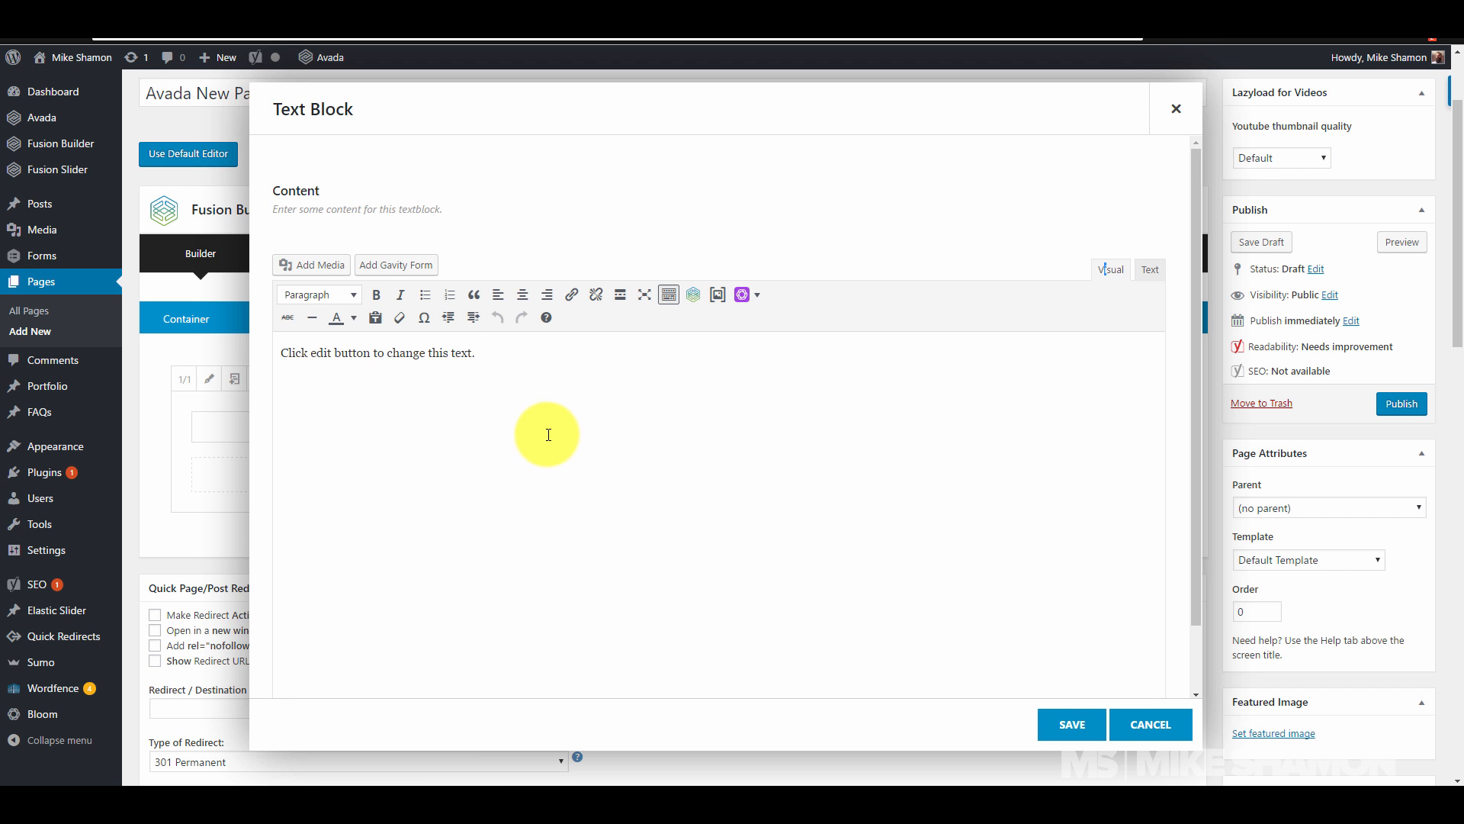
Step: Replace the text block's placeholder content with "Here" and save the element
key(ctrl+a)
key(Delete)
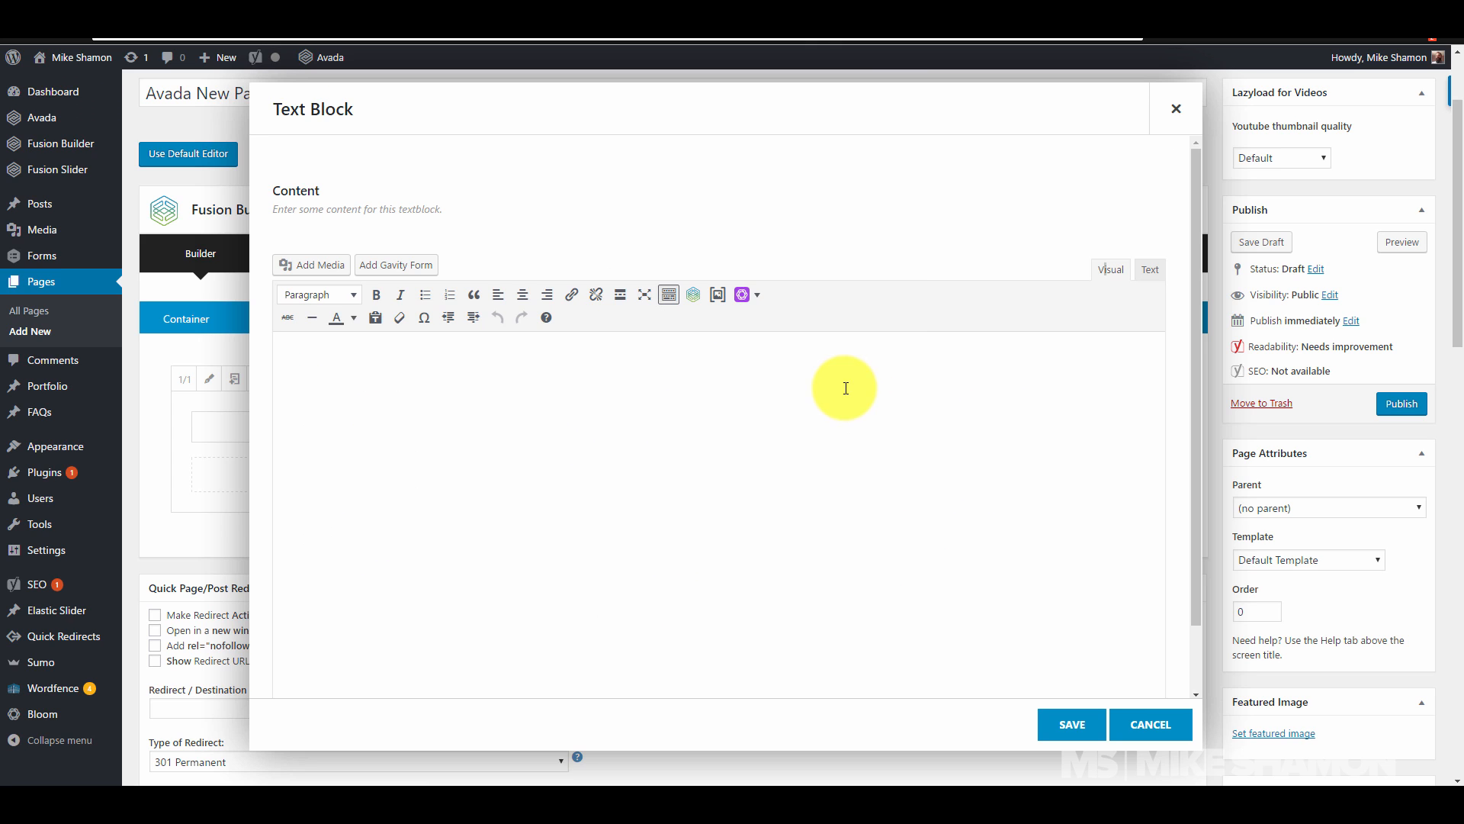
text(Here)
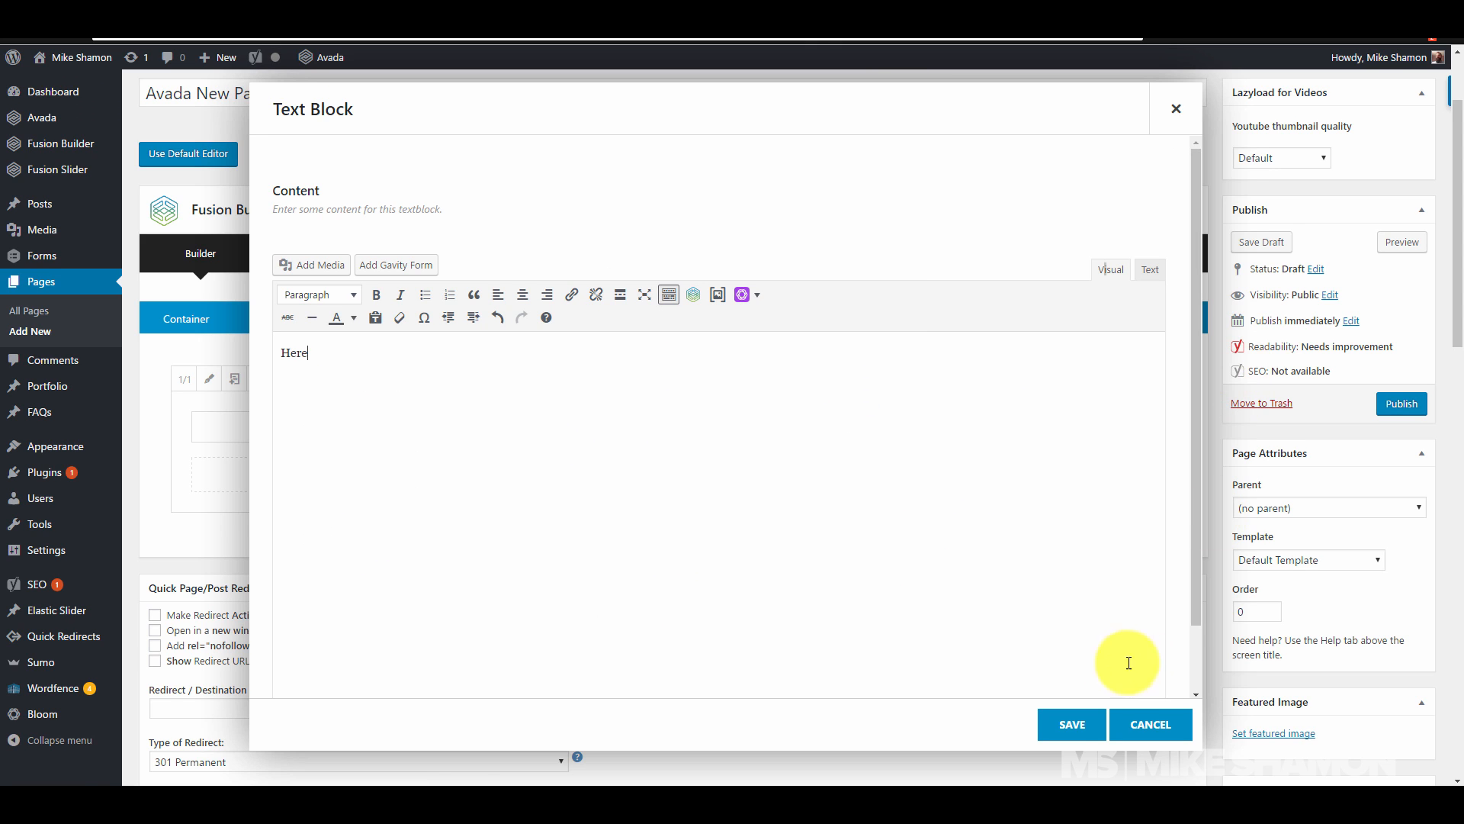
click(1072, 723)
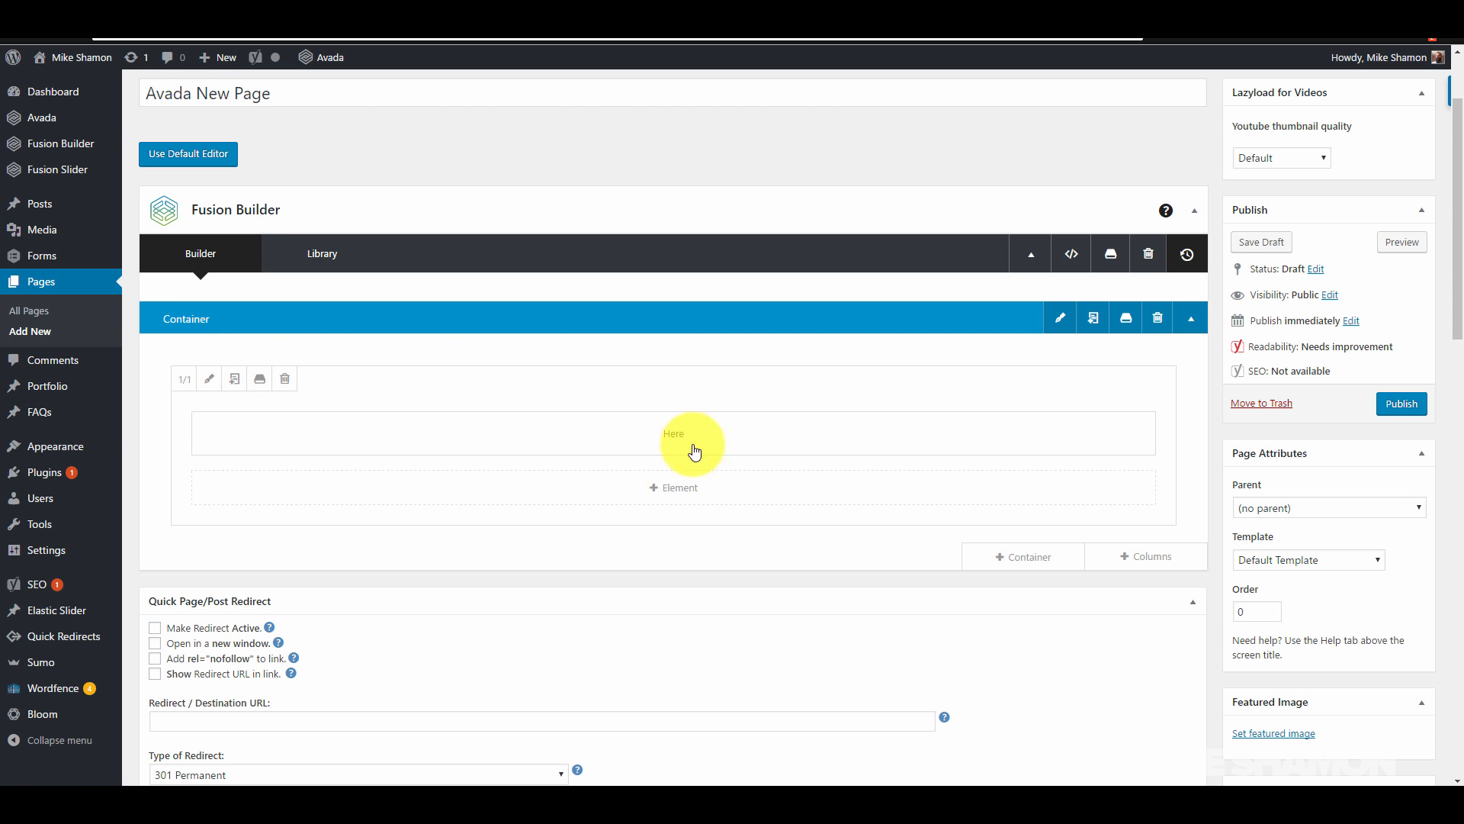
Step: Split the container's layout into a 1/4 column and a duplicate of it resized to 3/4
click(177, 389)
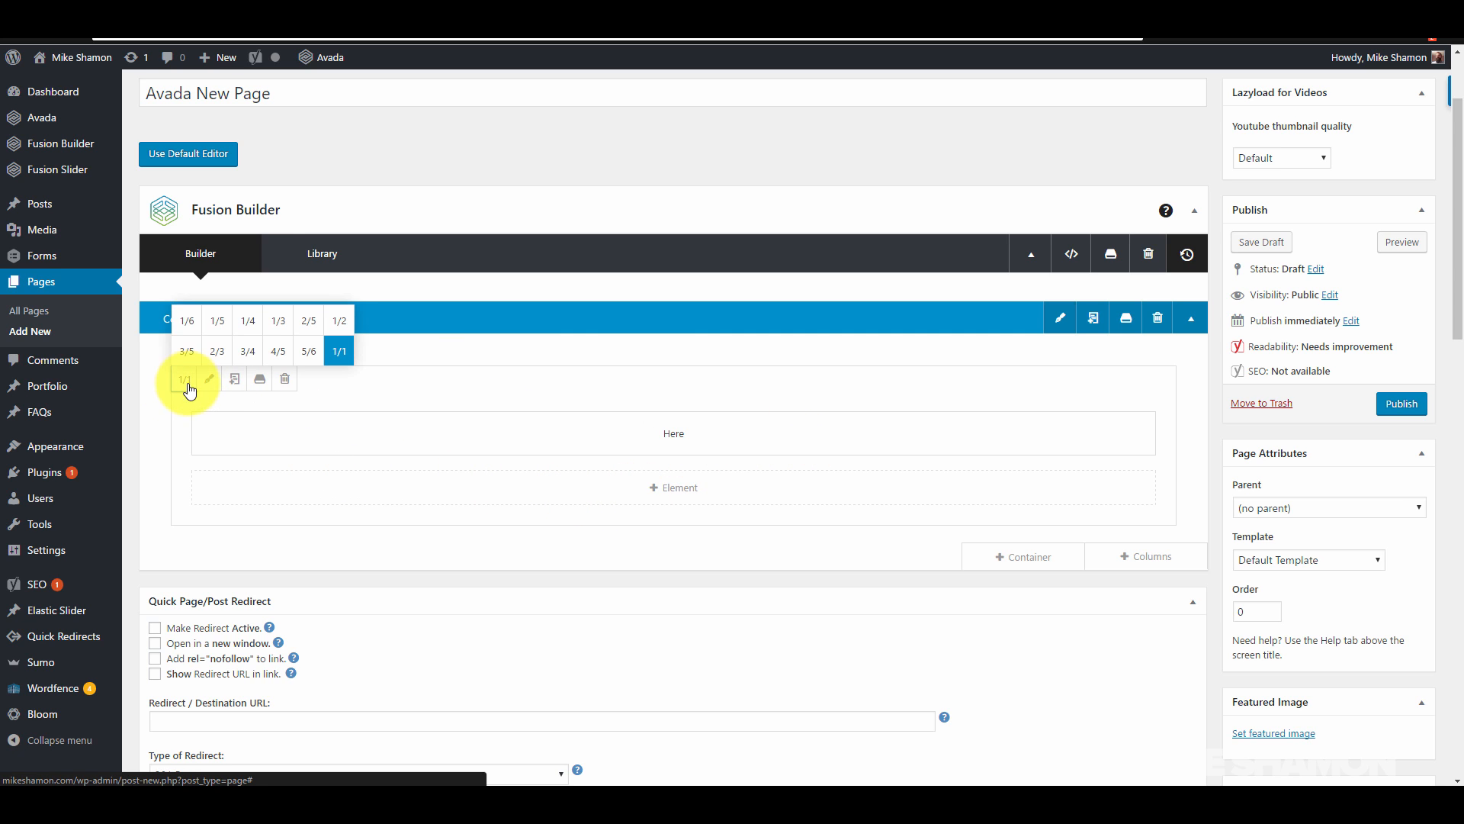
click(247, 327)
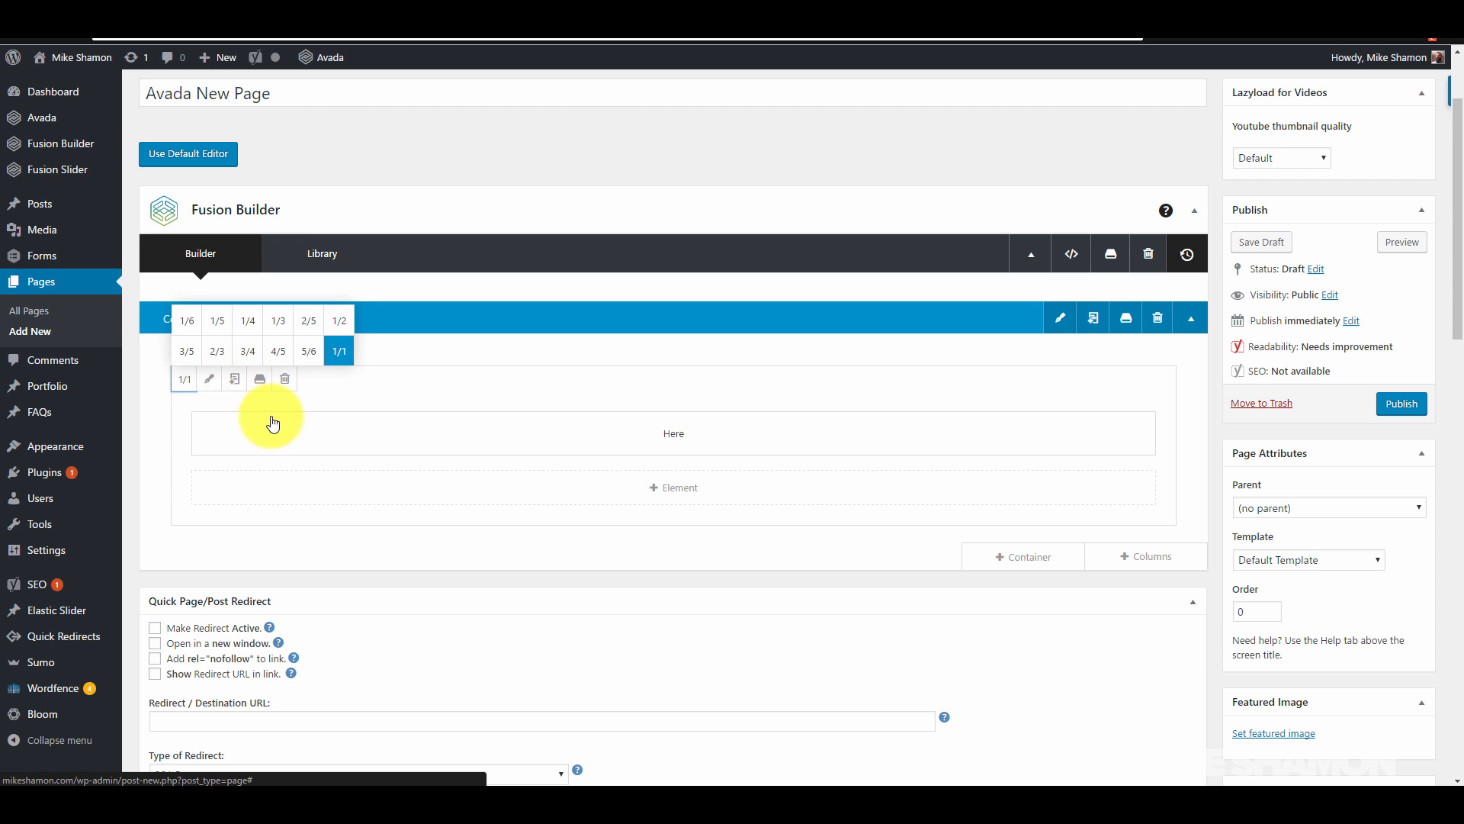
click(234, 381)
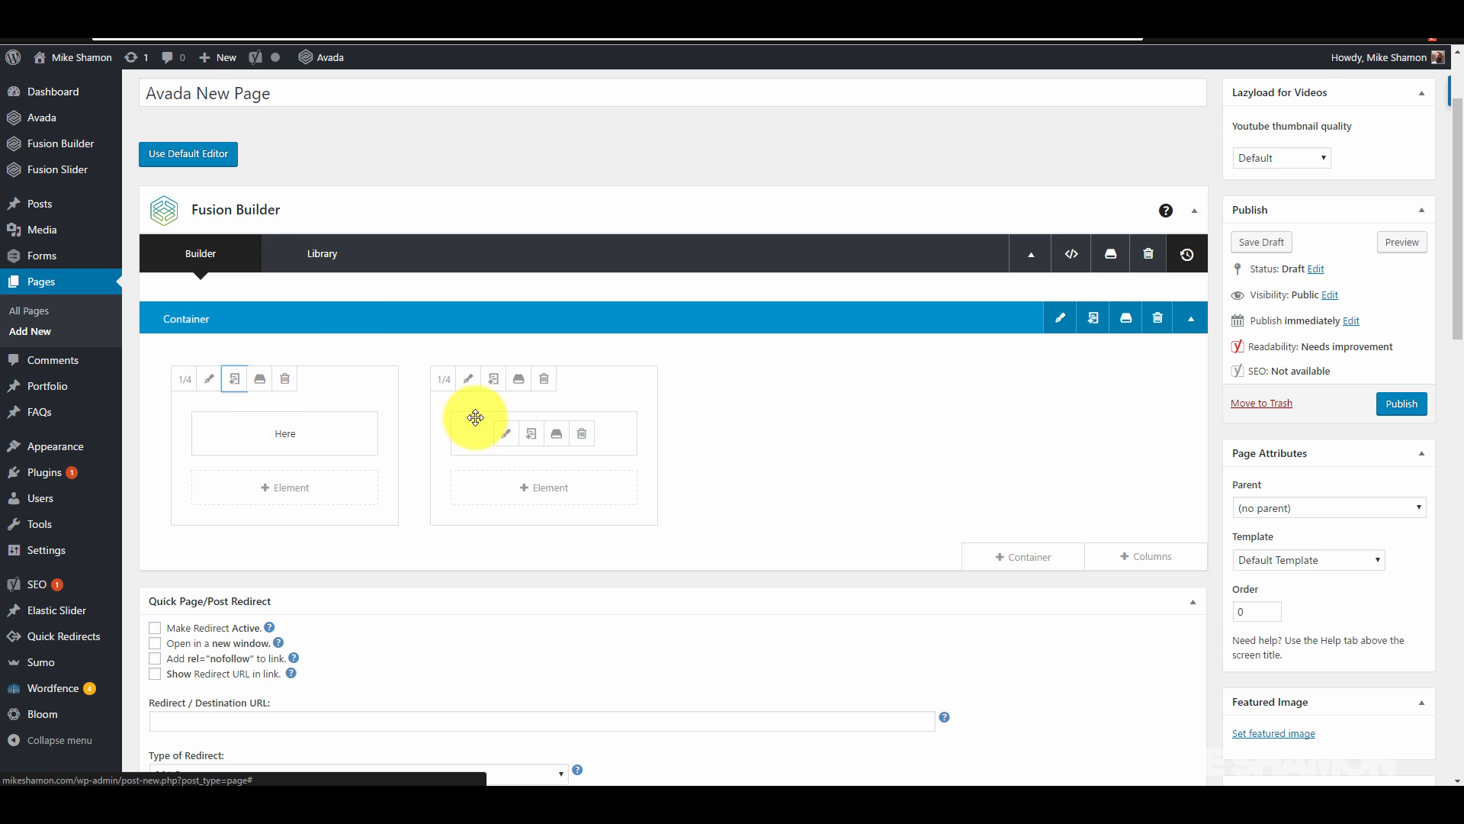
click(443, 380)
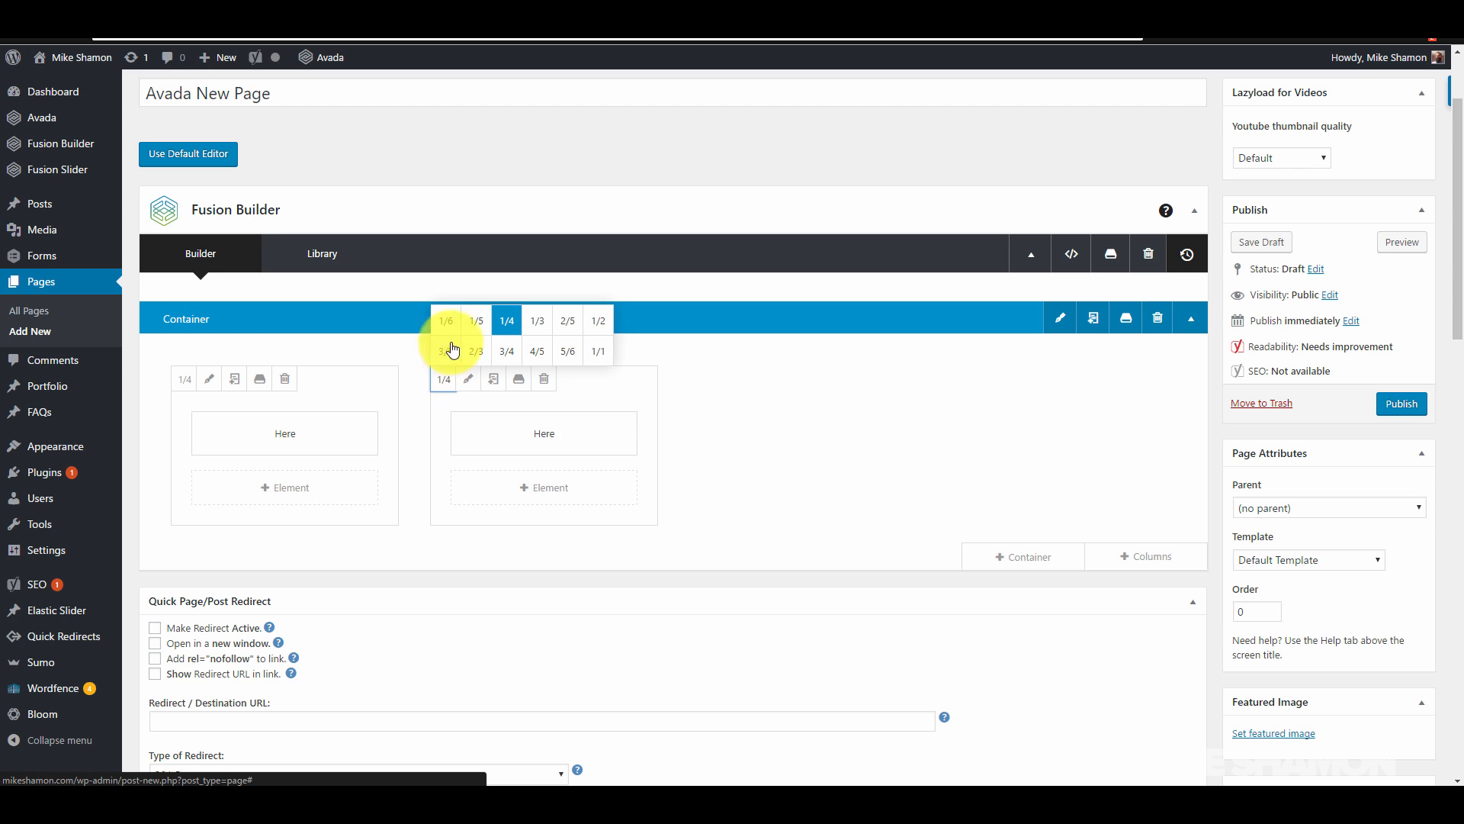
click(507, 352)
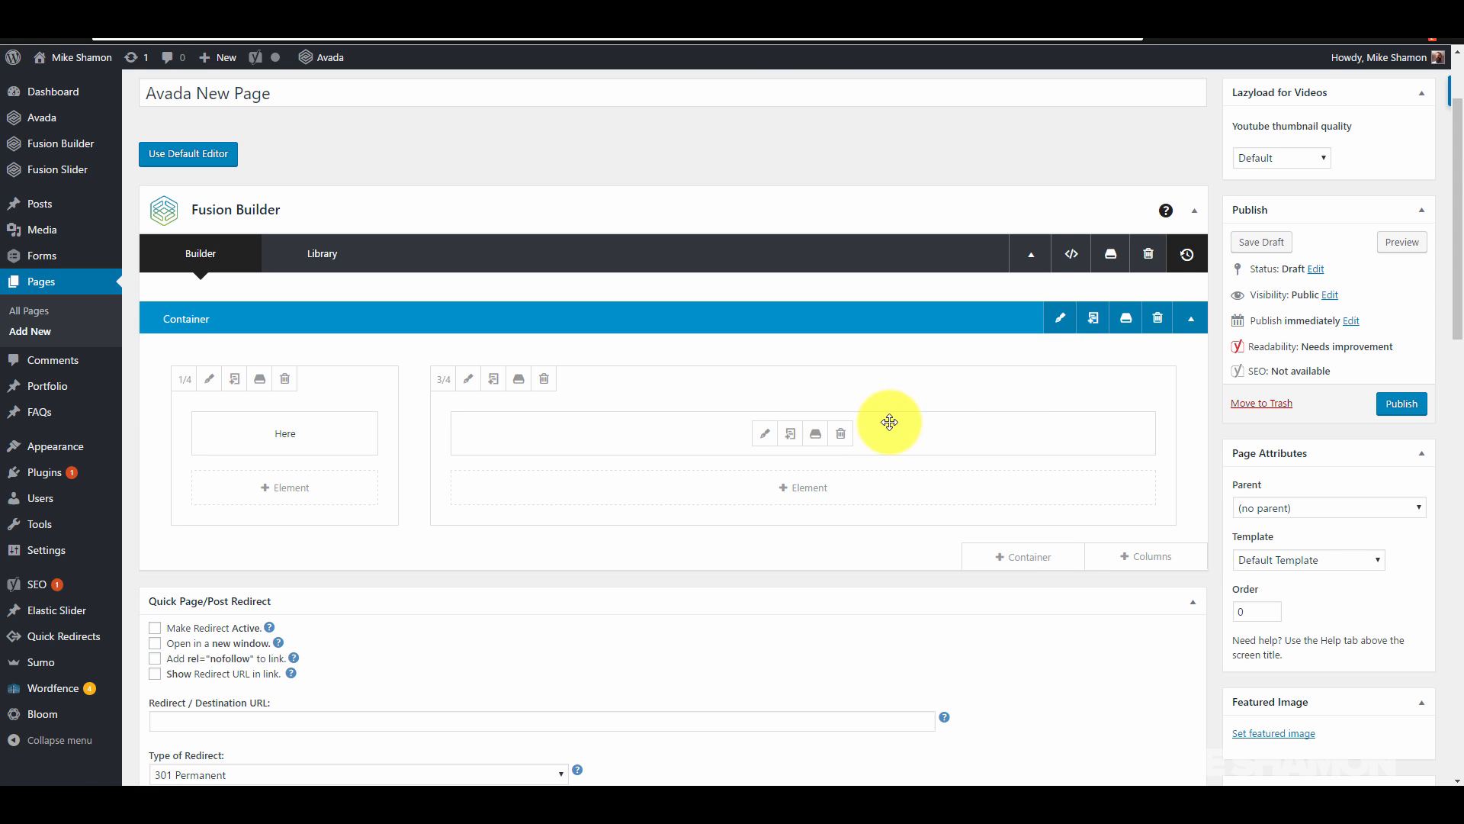
Step: Duplicate the whole container with its 1/4 and 3/4 columns
click(1094, 319)
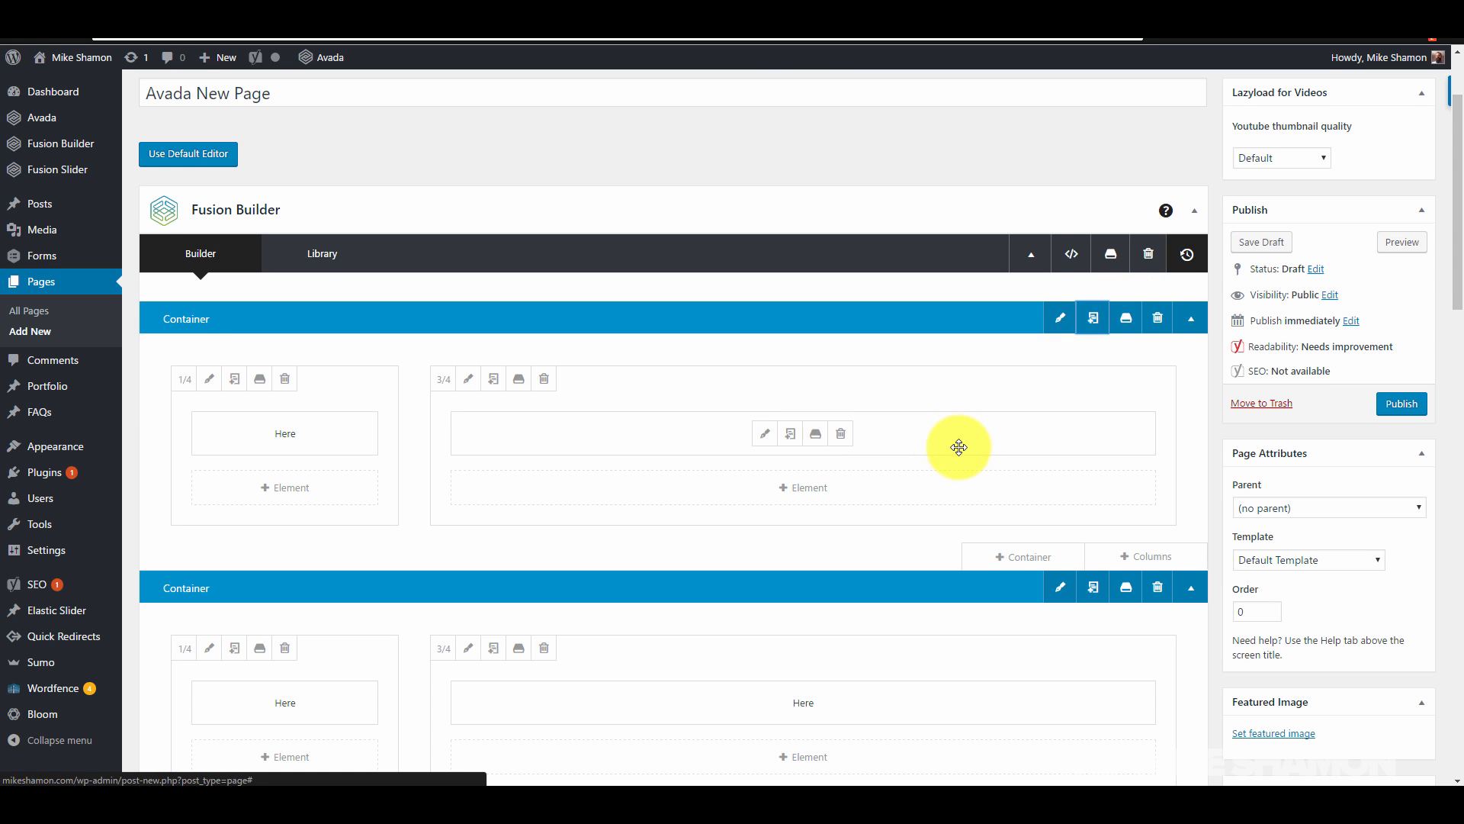
scroll(946, 446, down, 3)
scroll(954, 457, up, 1)
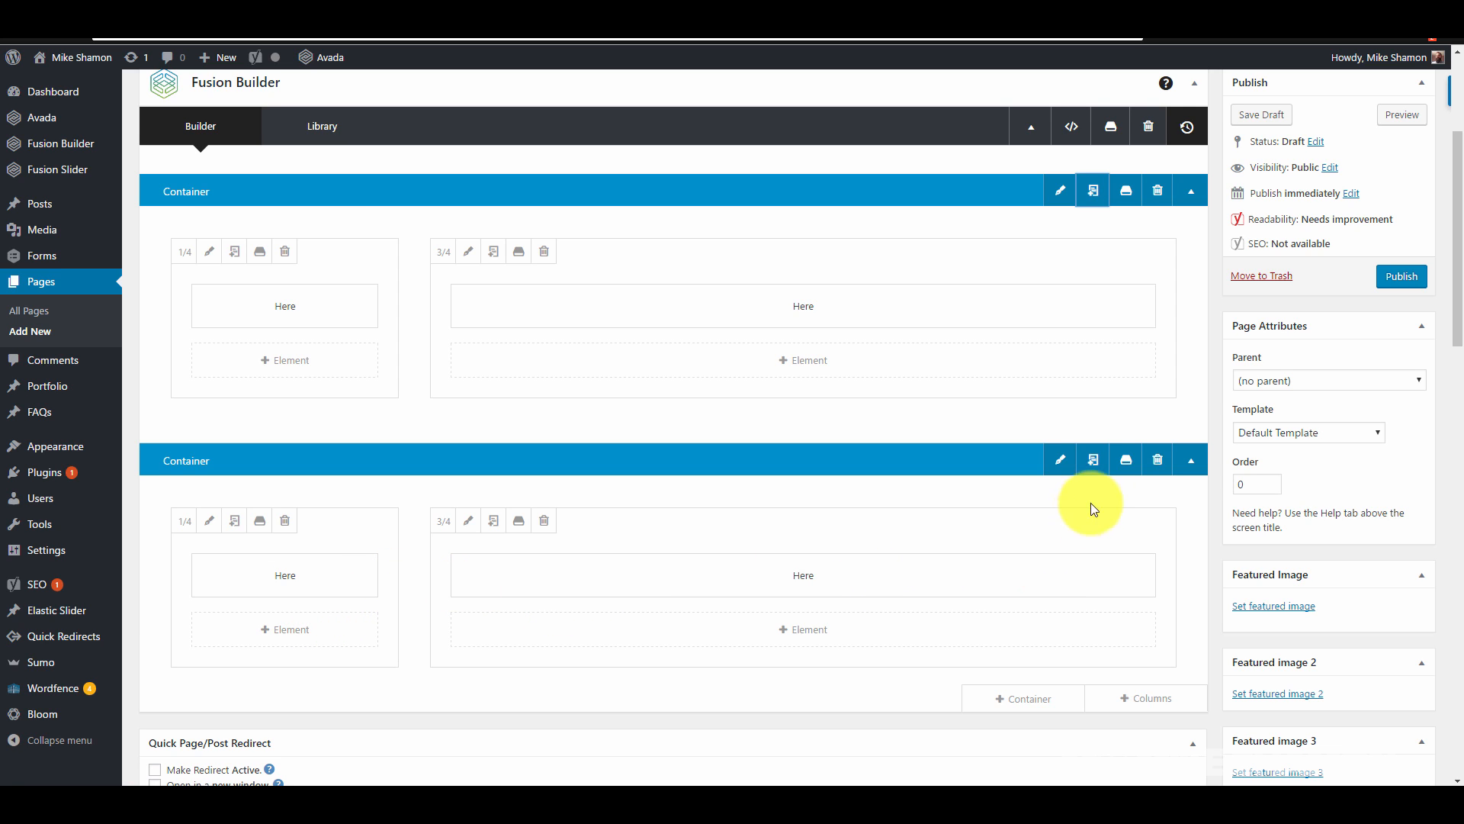
Step: Save the second container to the library as "important-cta" and close the library
click(1127, 462)
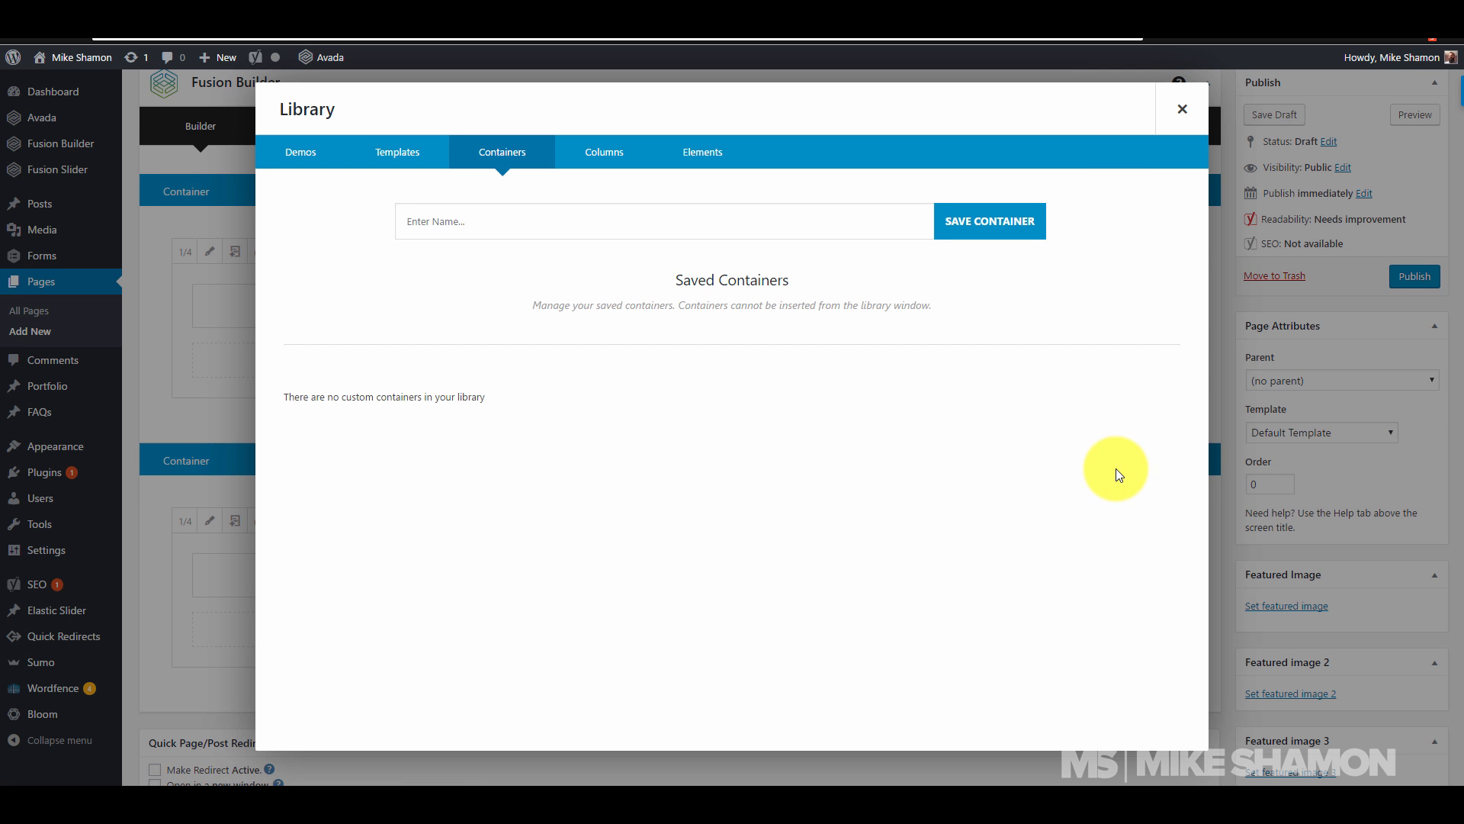
click(746, 221)
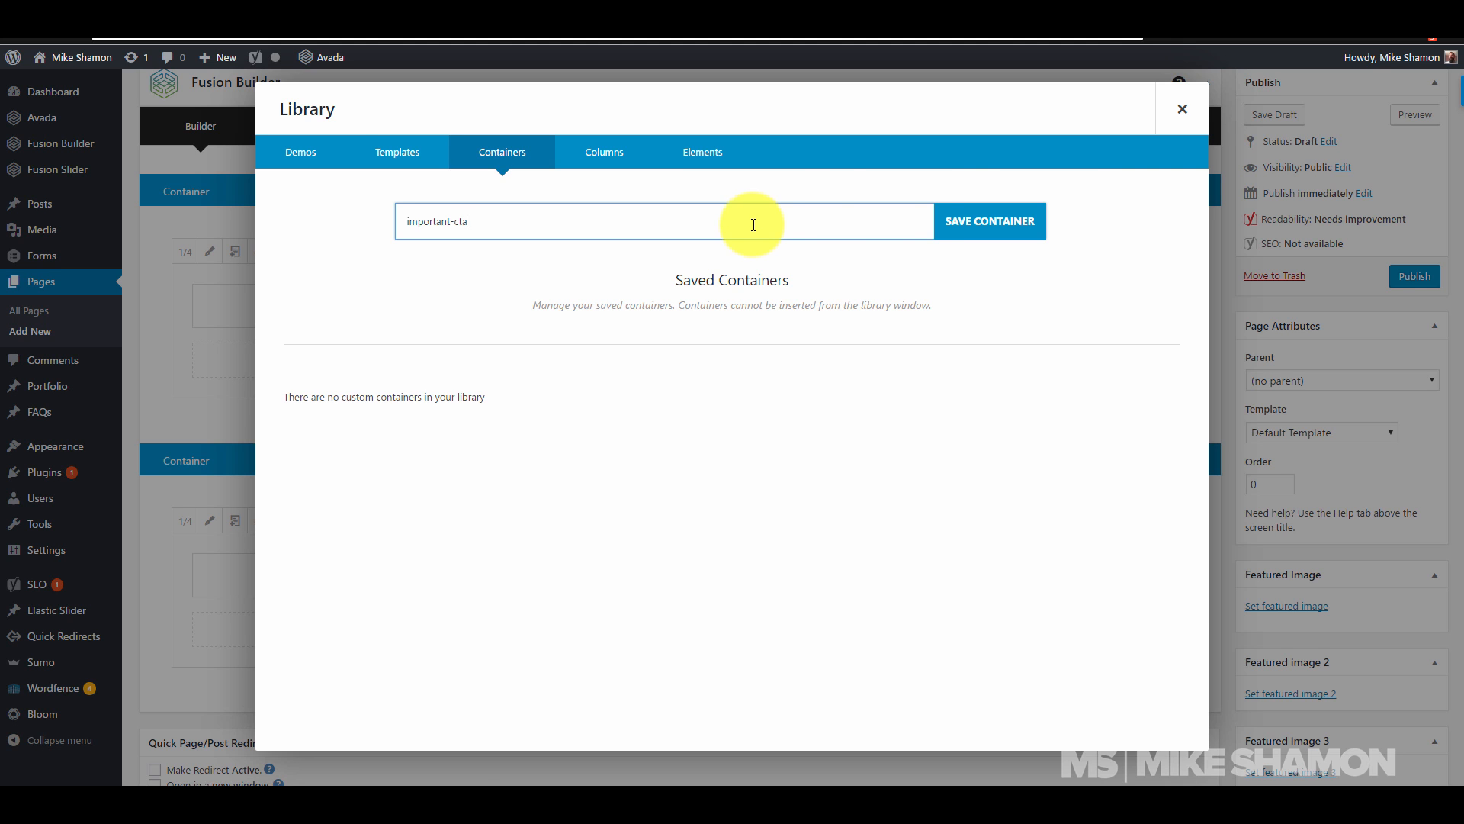
click(1021, 222)
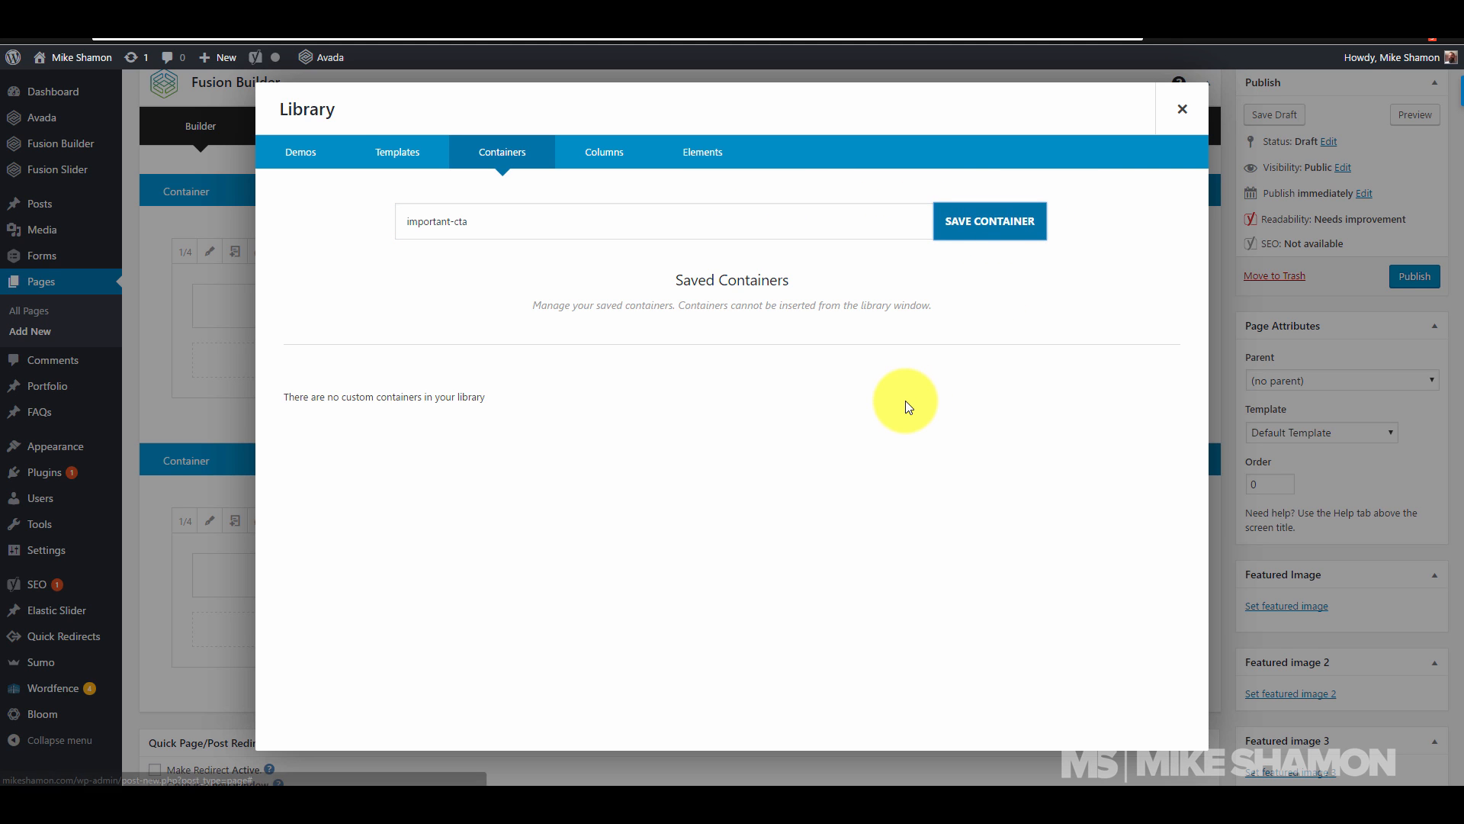
click(990, 219)
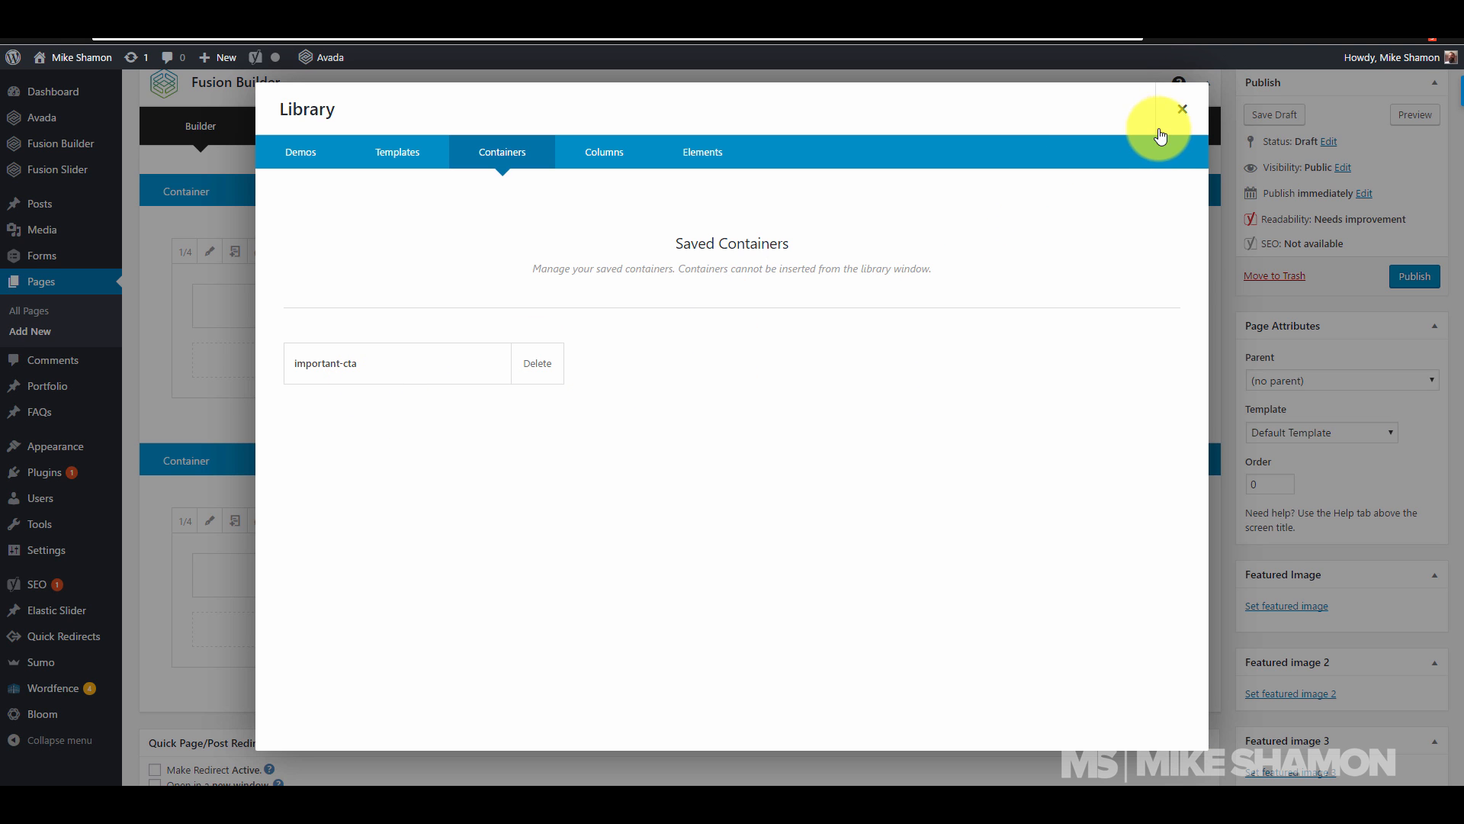
click(1181, 111)
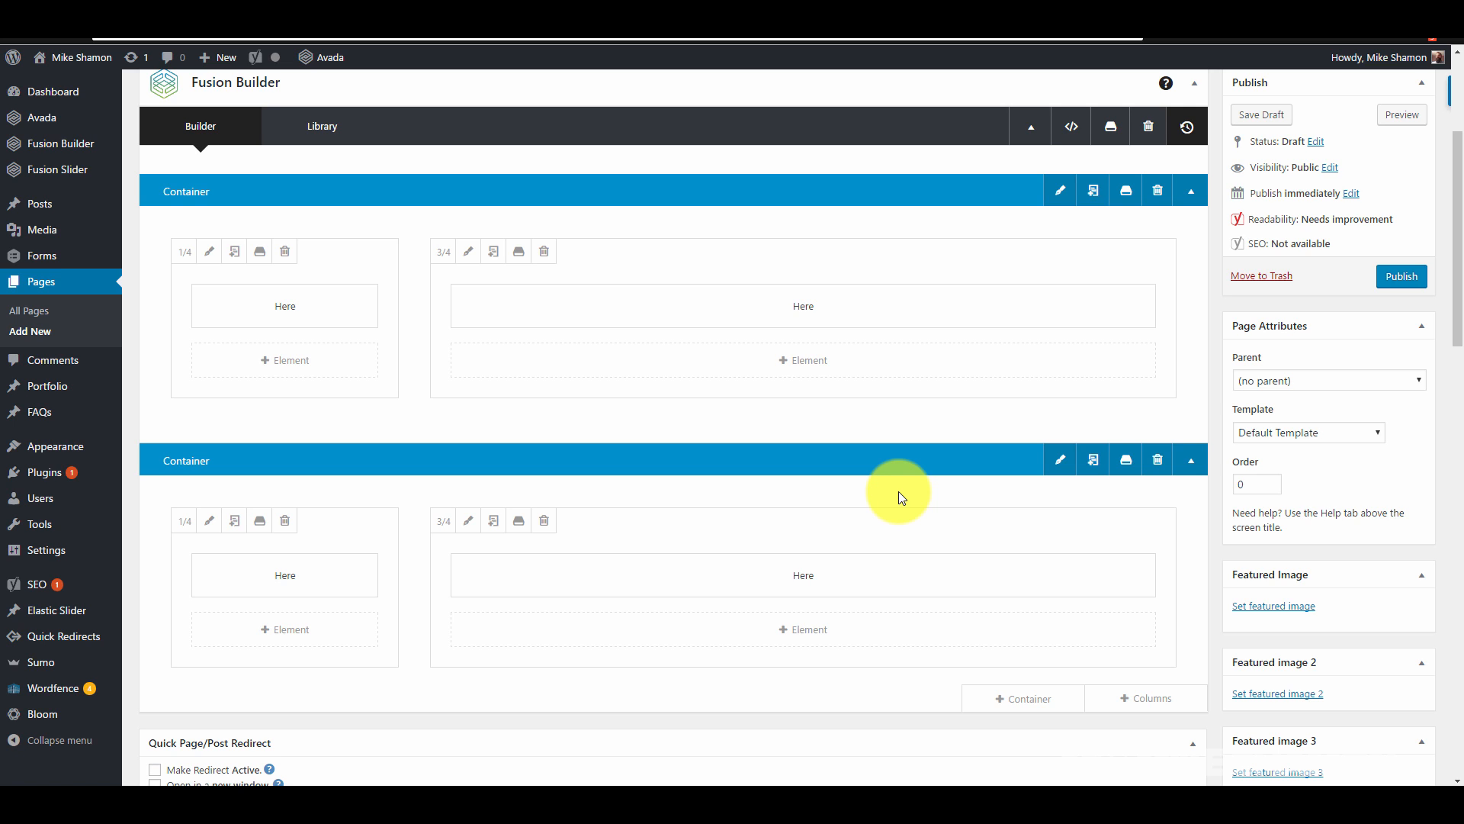
Step: Review the Fusion Page Options for Sliders, including the available slider types, and the Page padding settings
scroll(893, 498, down, 3)
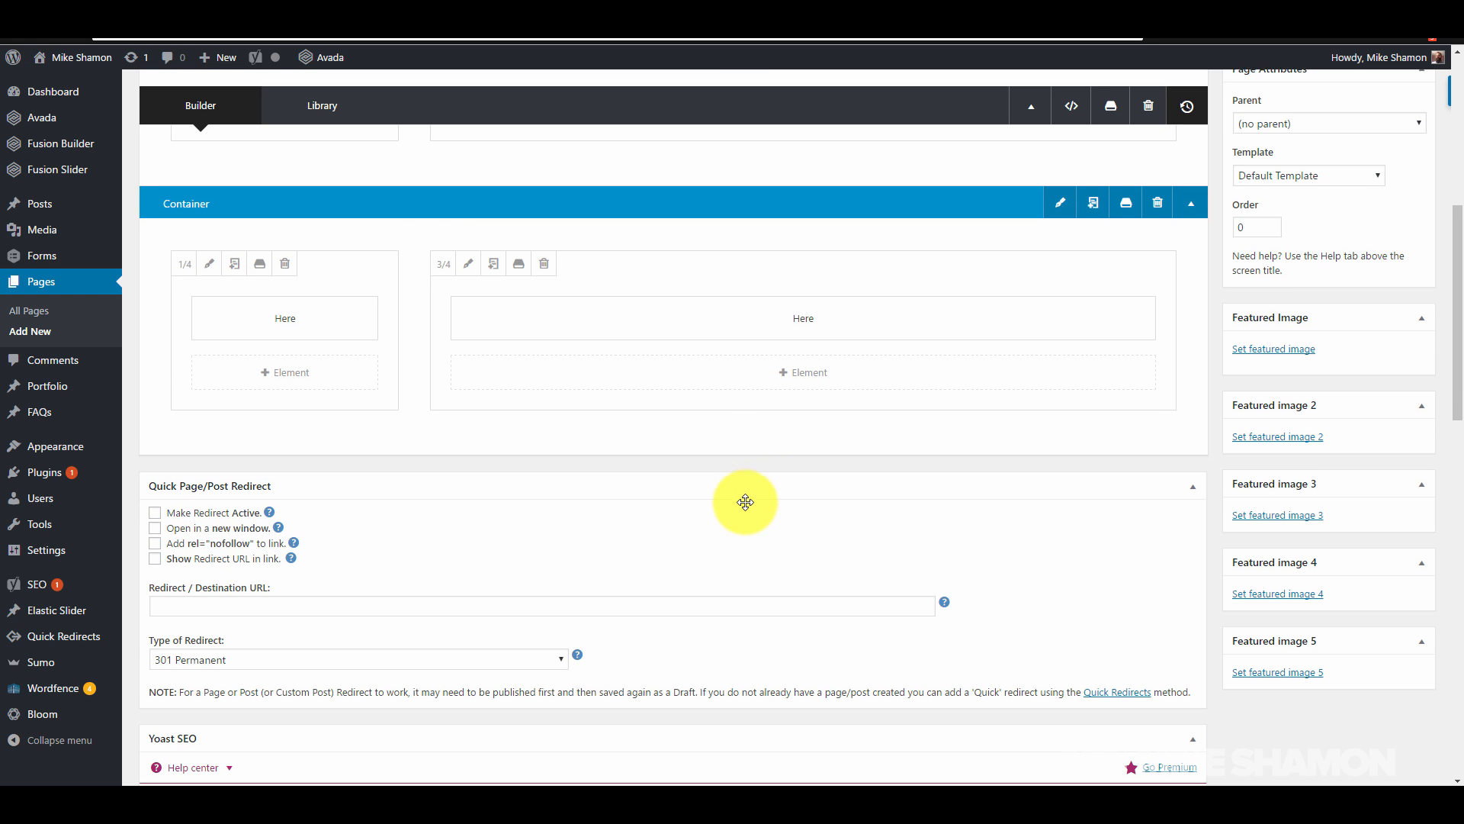
scroll(746, 500, down, 2)
scroll(746, 511, down, 8)
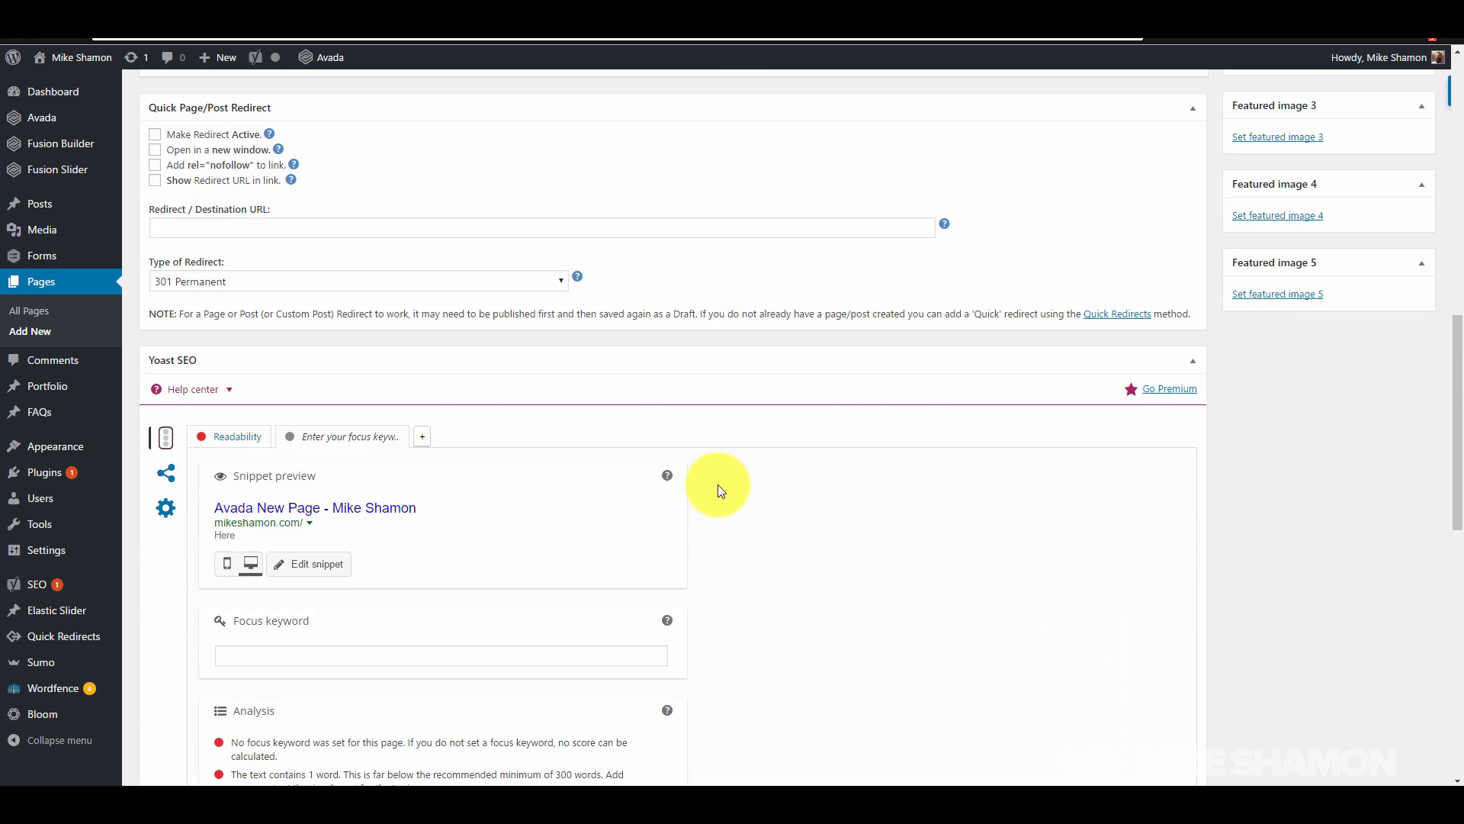
scroll(369, 483, down, 3)
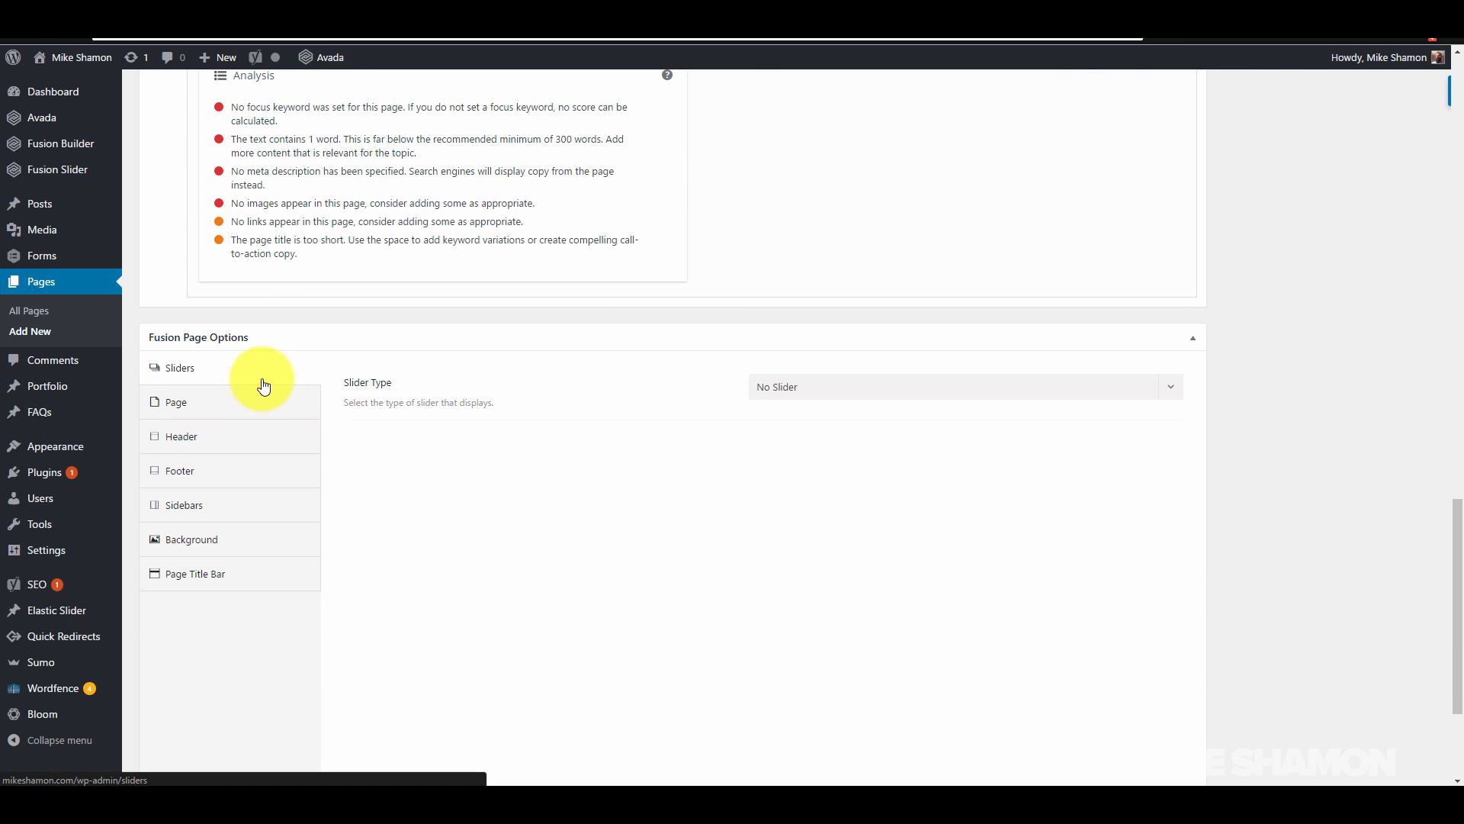
click(805, 393)
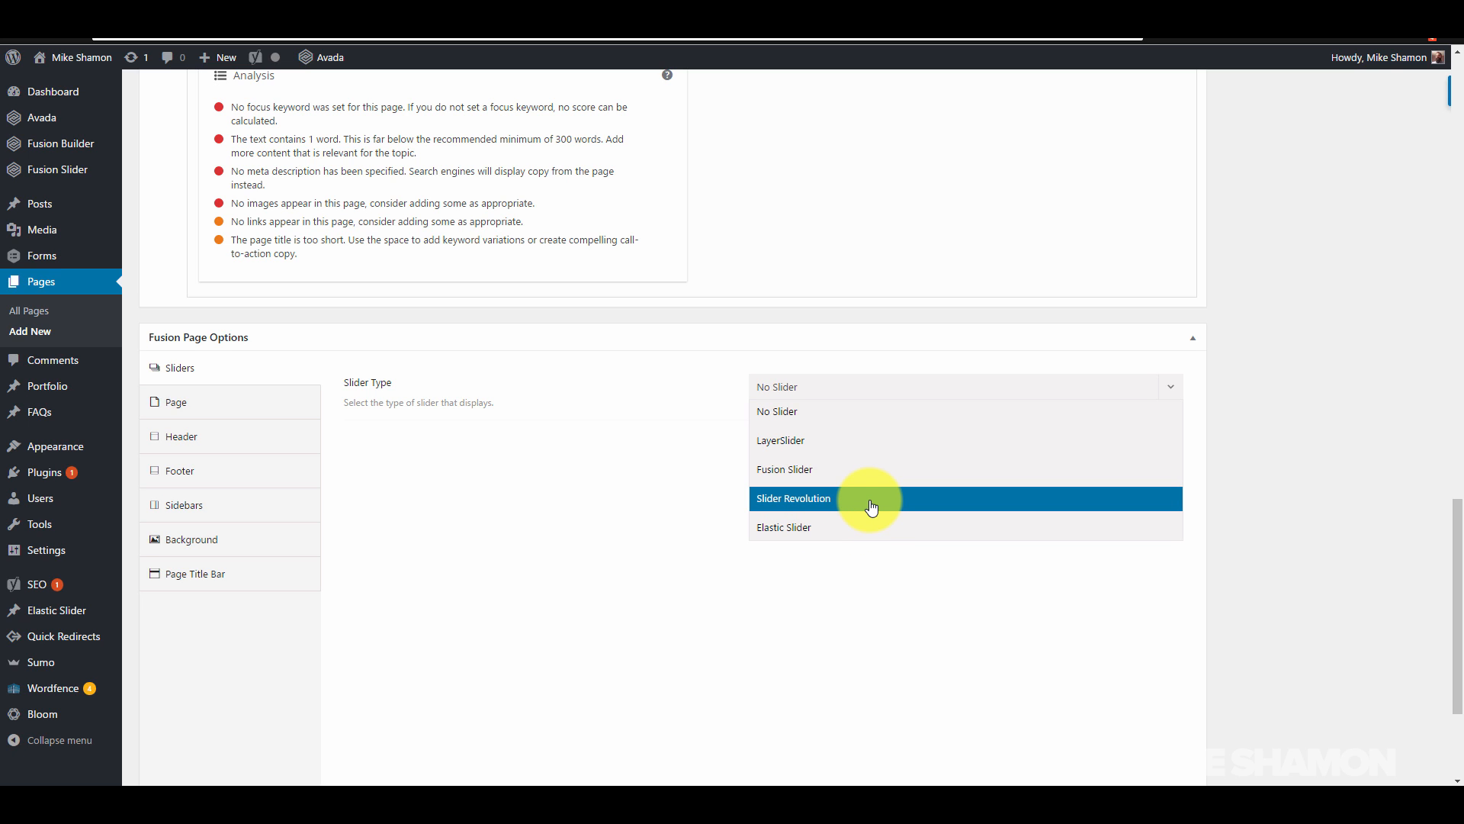
click(1214, 442)
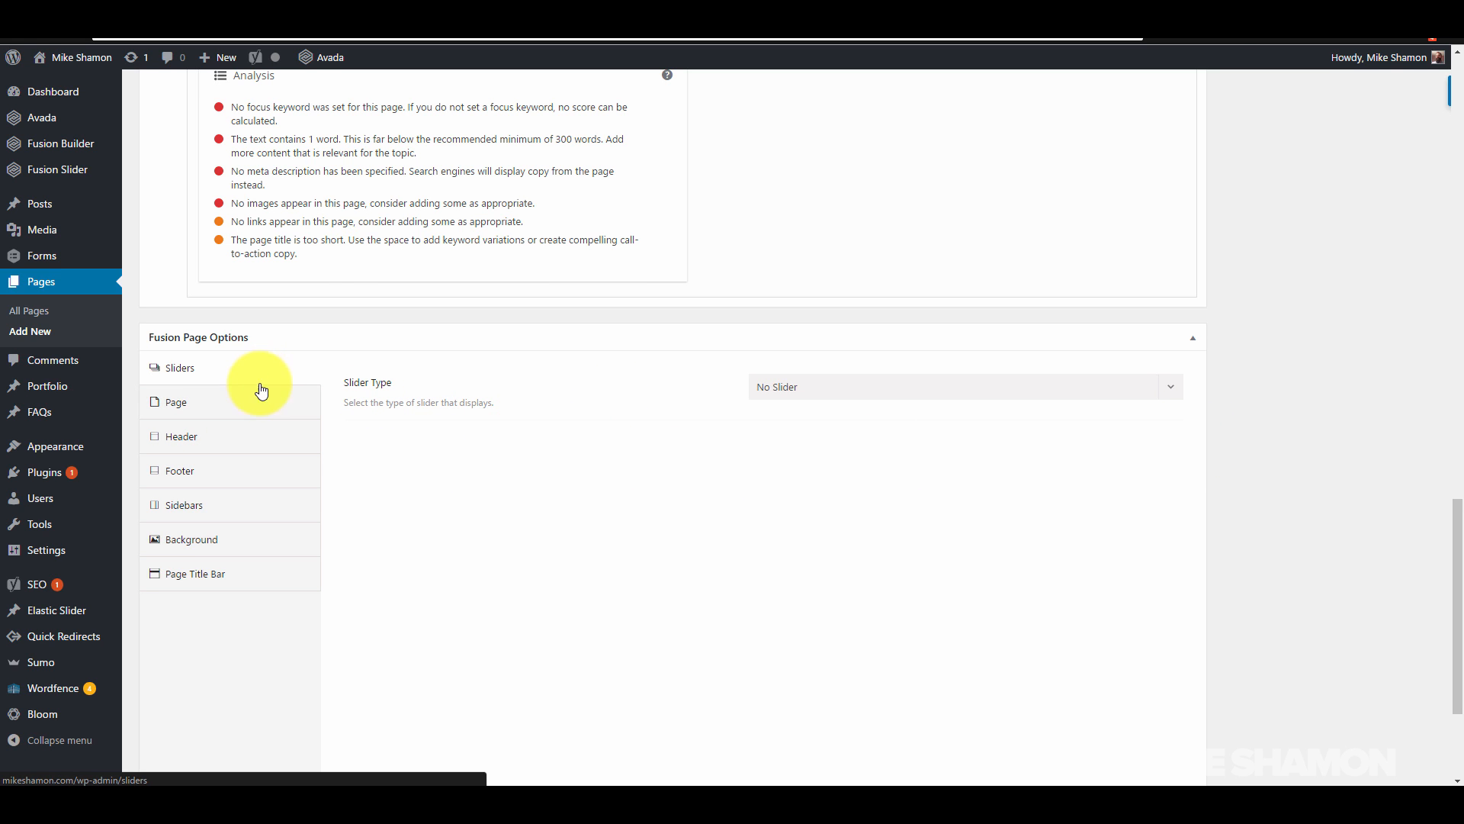
click(238, 415)
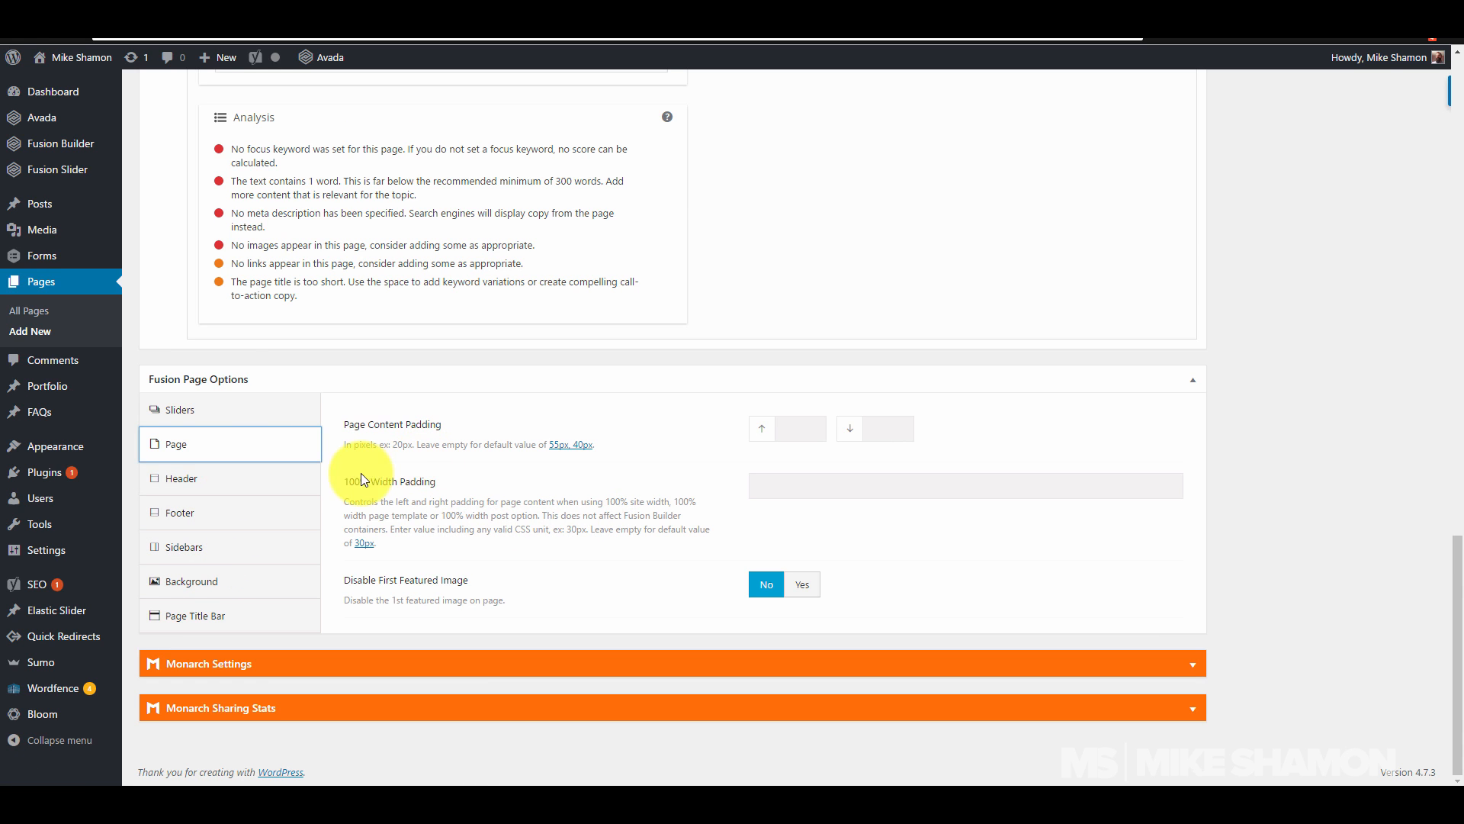
Step: Examine the Header page options by toggling Display Header off and on and viewing the Main Navigation Menu choices
click(271, 480)
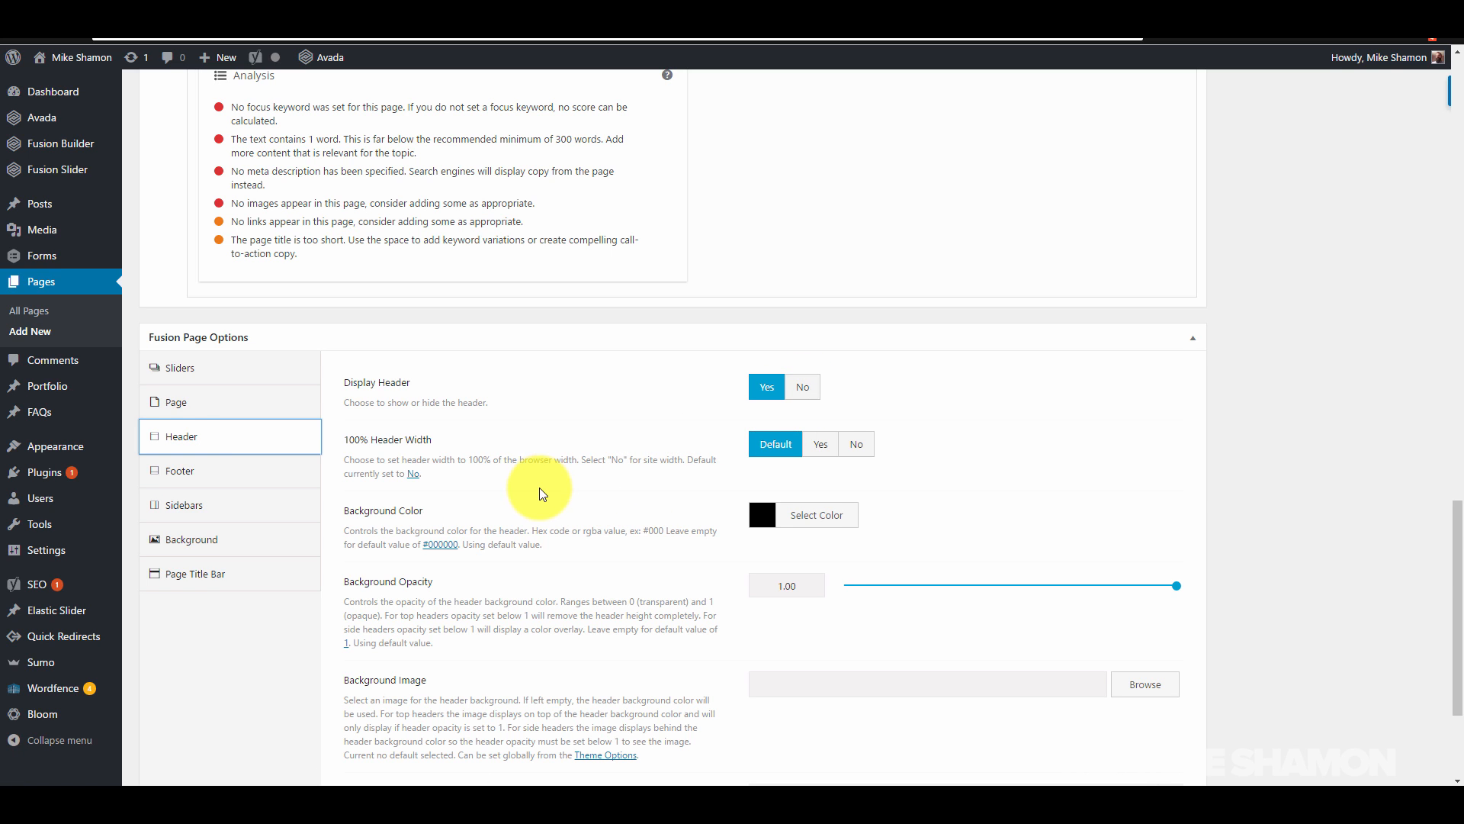
scroll(550, 518, down, 2)
click(805, 260)
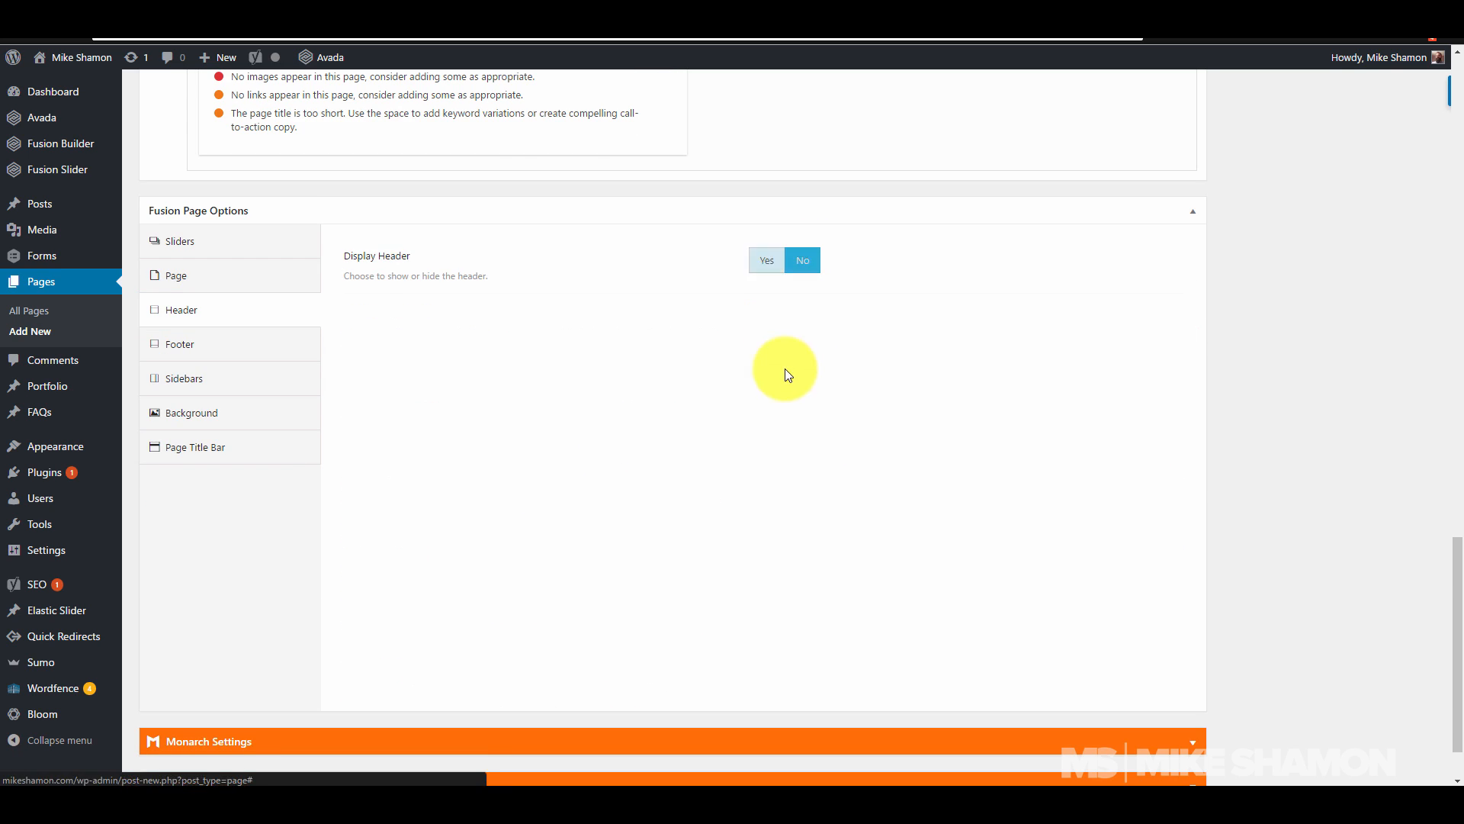
click(768, 260)
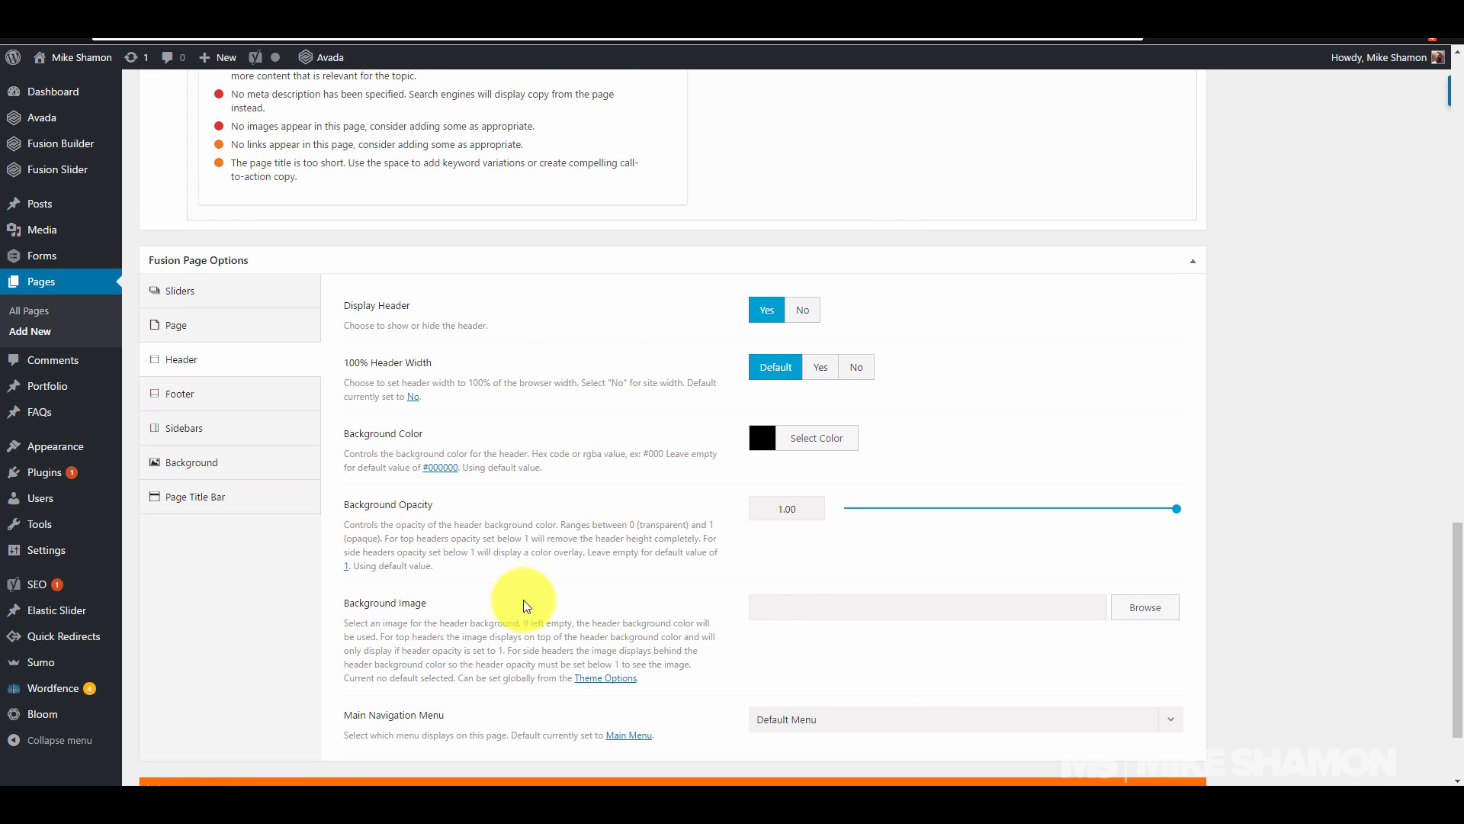
click(885, 723)
scroll(882, 667, down, 2)
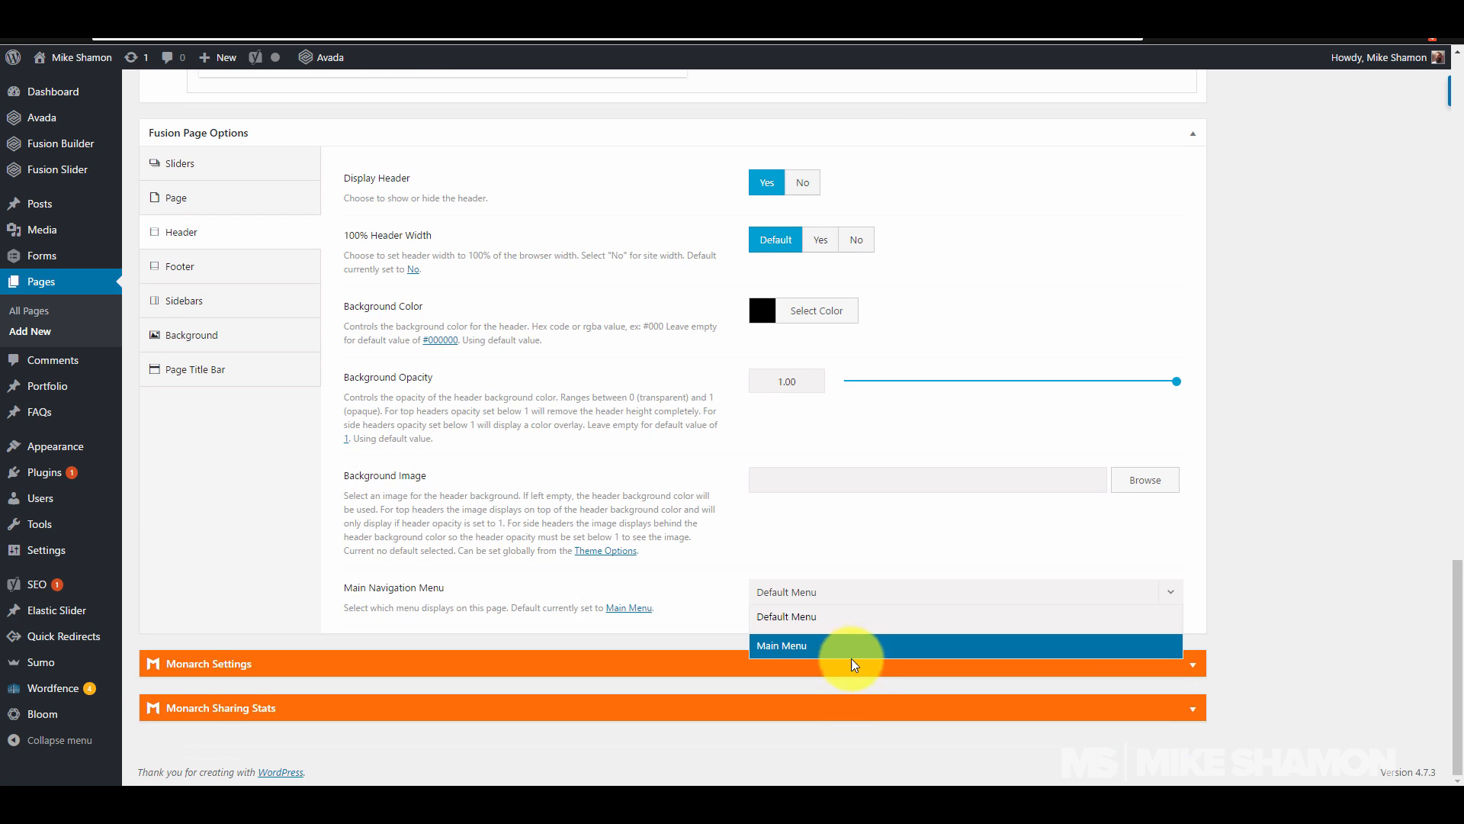
click(844, 564)
Step: Review the Footer page options and the Sidebars page options, including the Select Sidebar 1 choices and the Sidebar 1 Position setting
scroll(203, 450, up, 4)
click(231, 529)
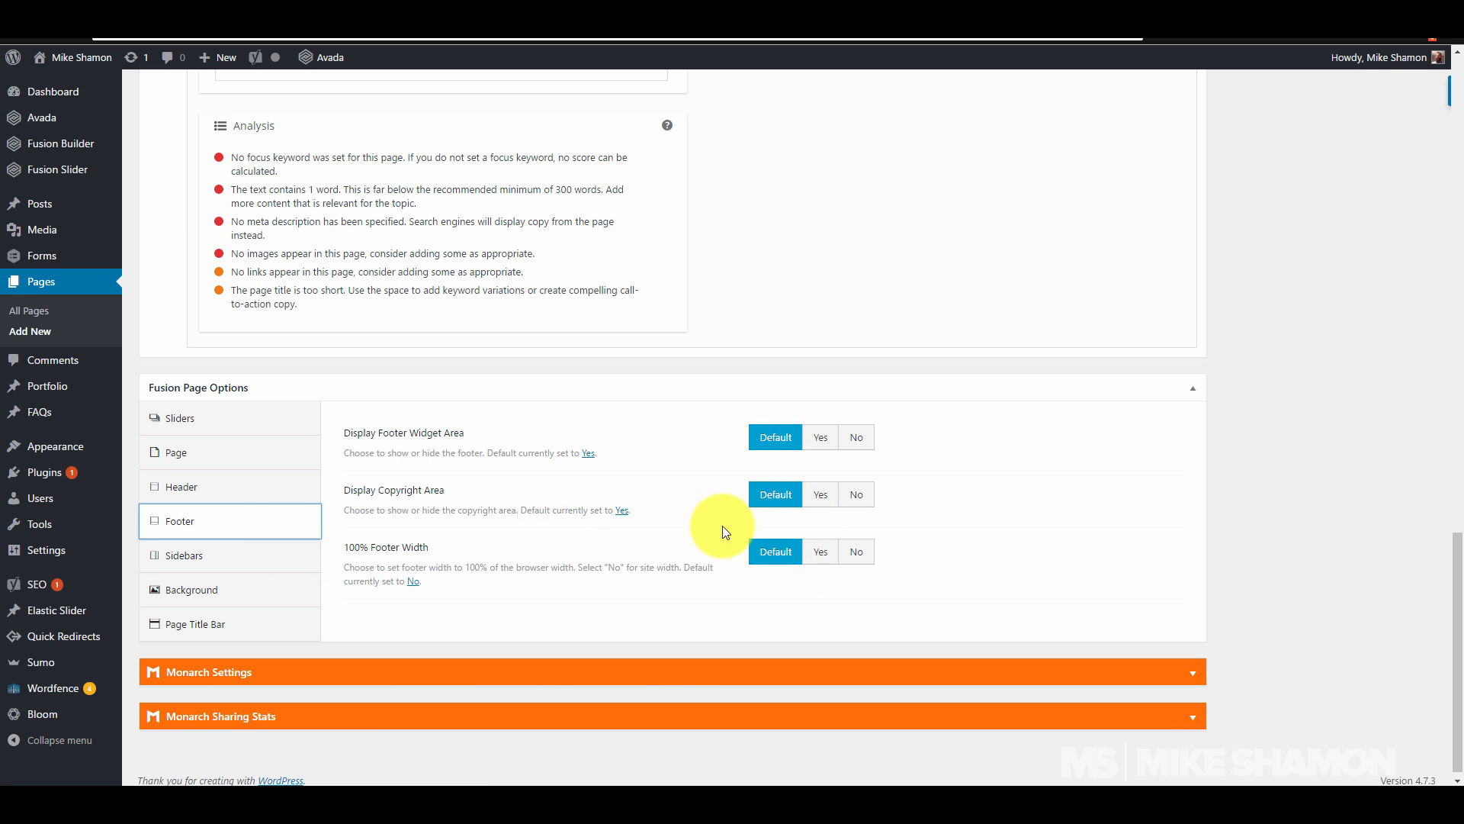
click(278, 566)
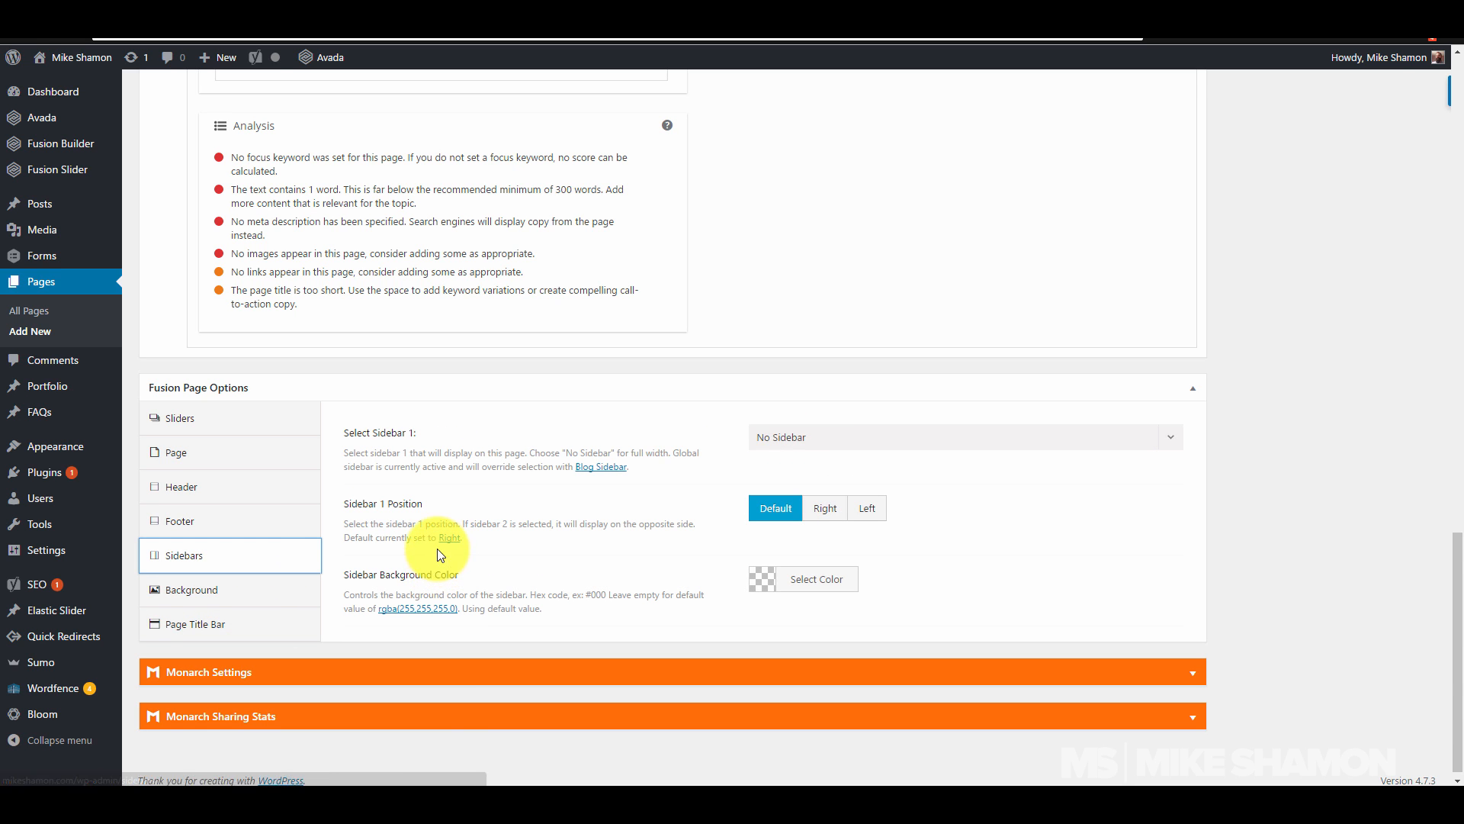
click(827, 436)
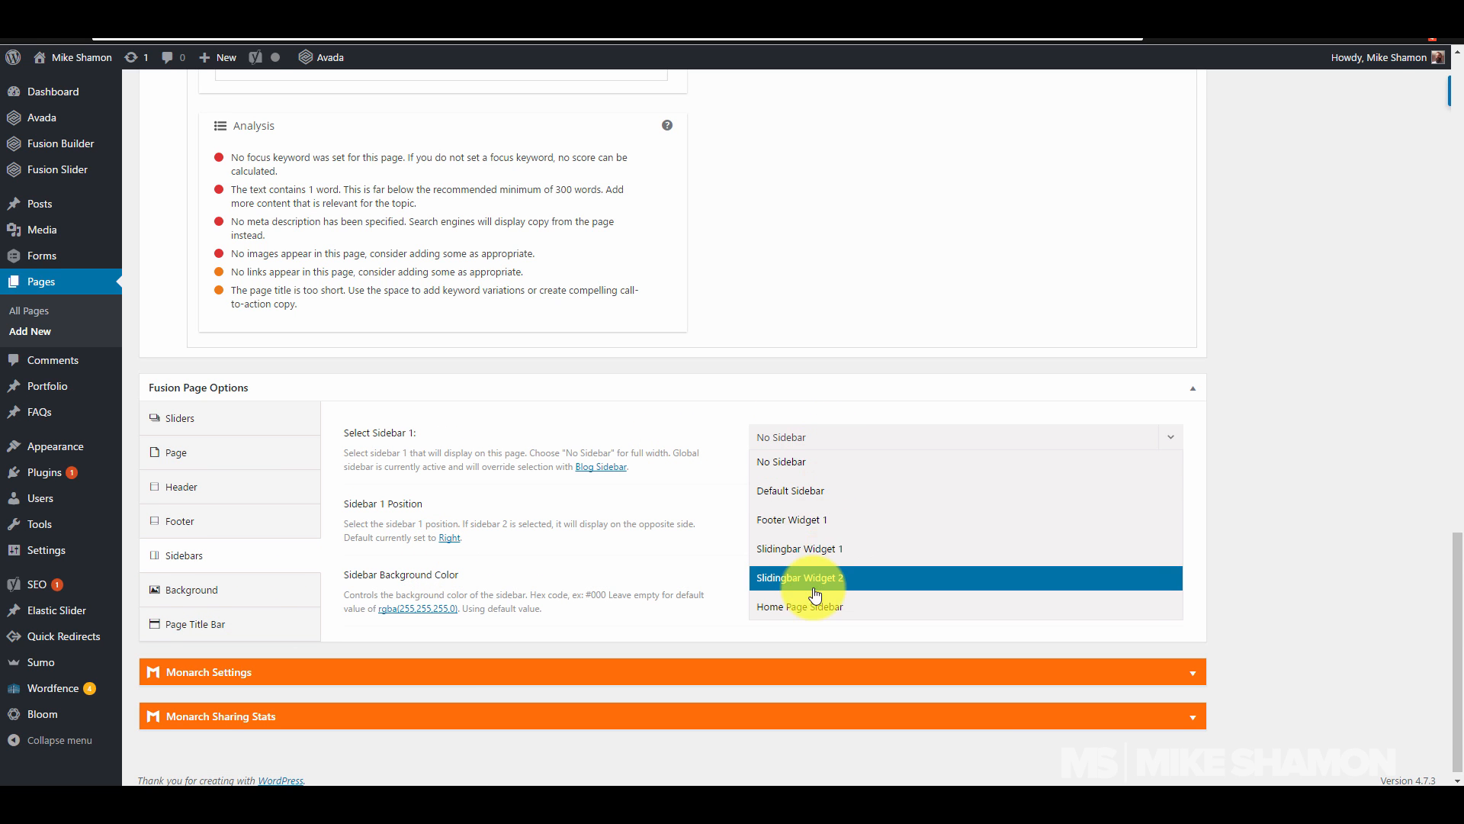
click(794, 465)
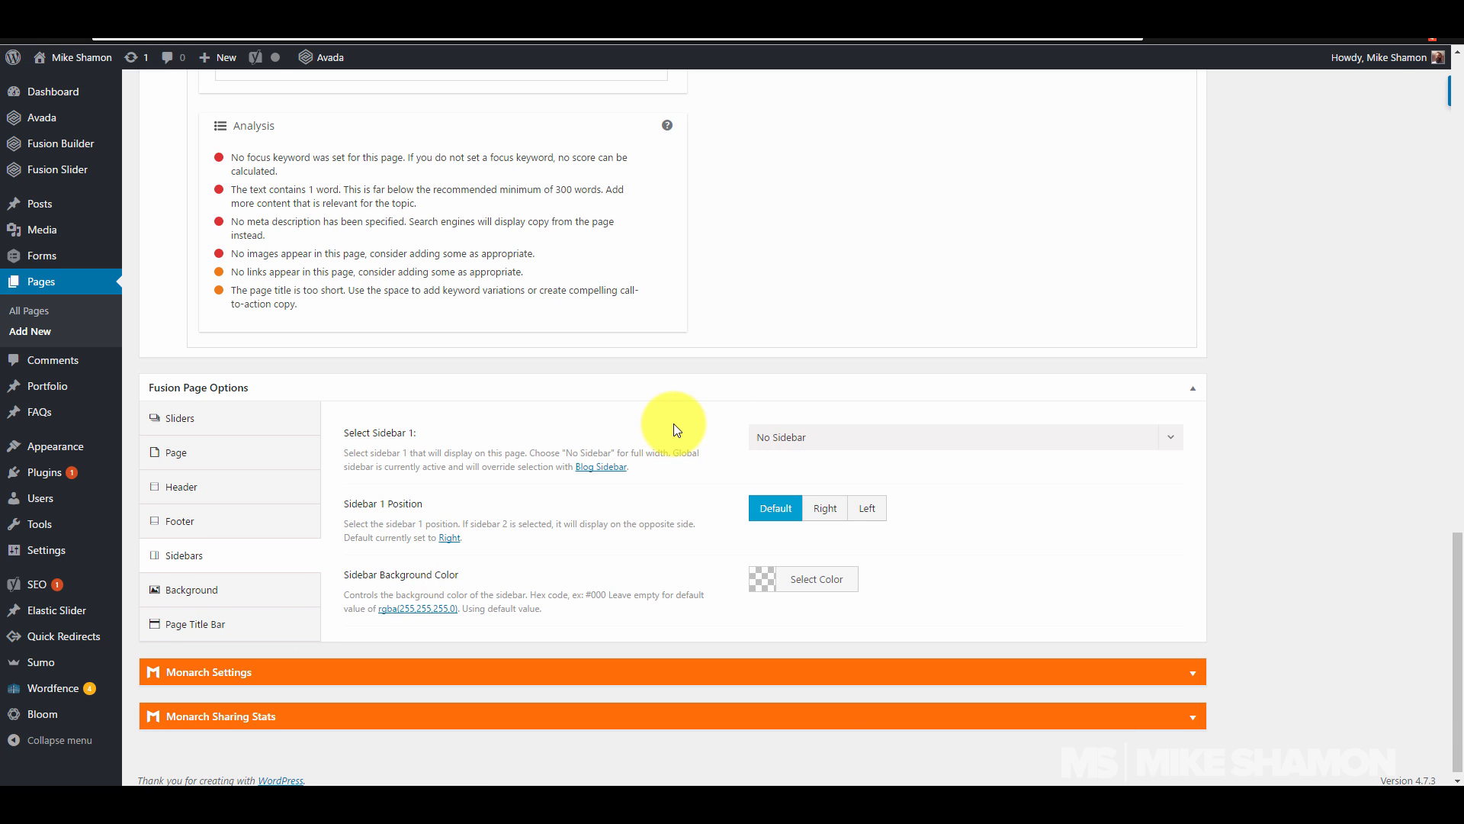
click(824, 522)
click(785, 512)
click(835, 444)
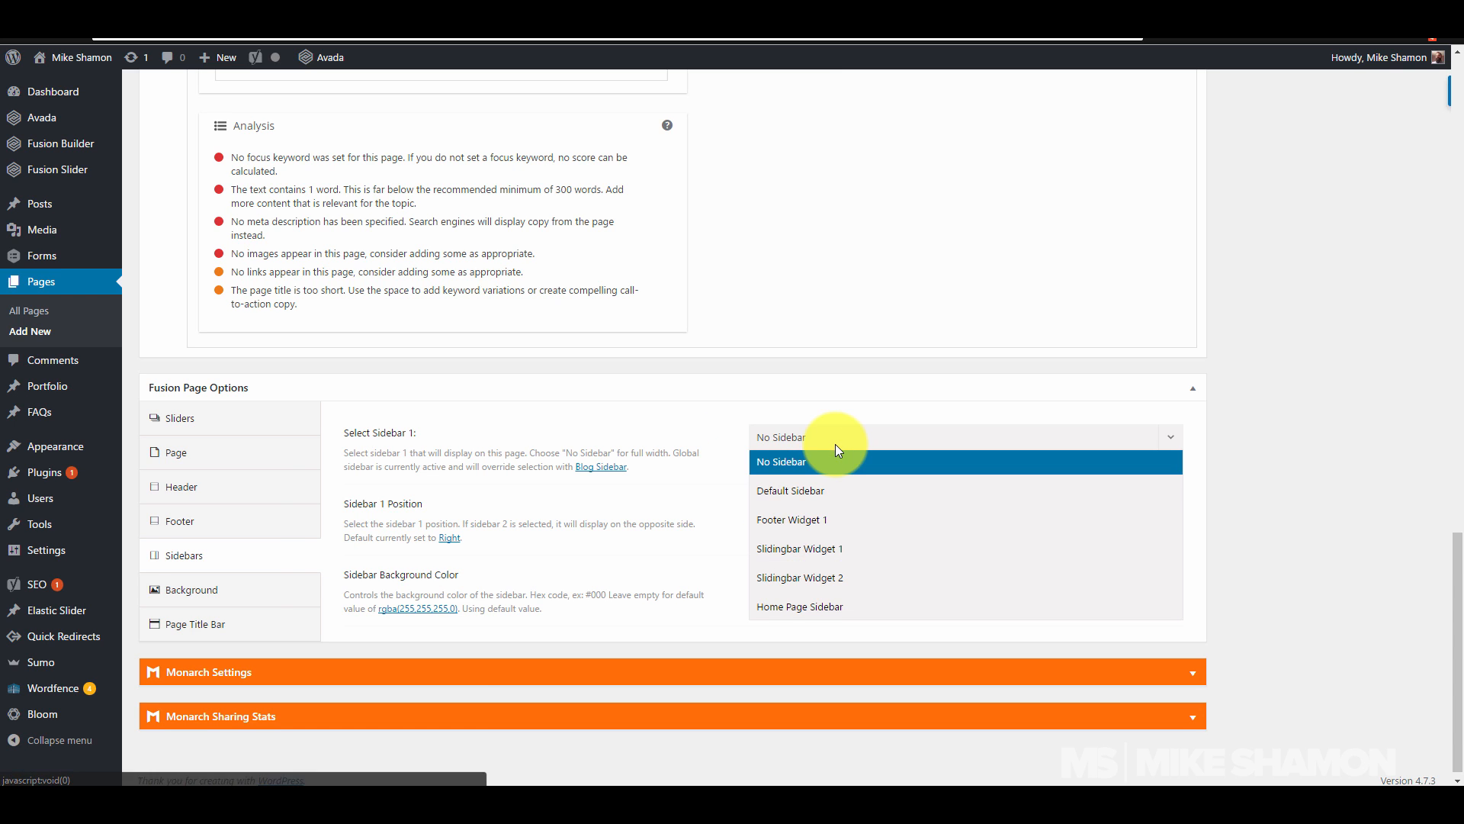
click(784, 408)
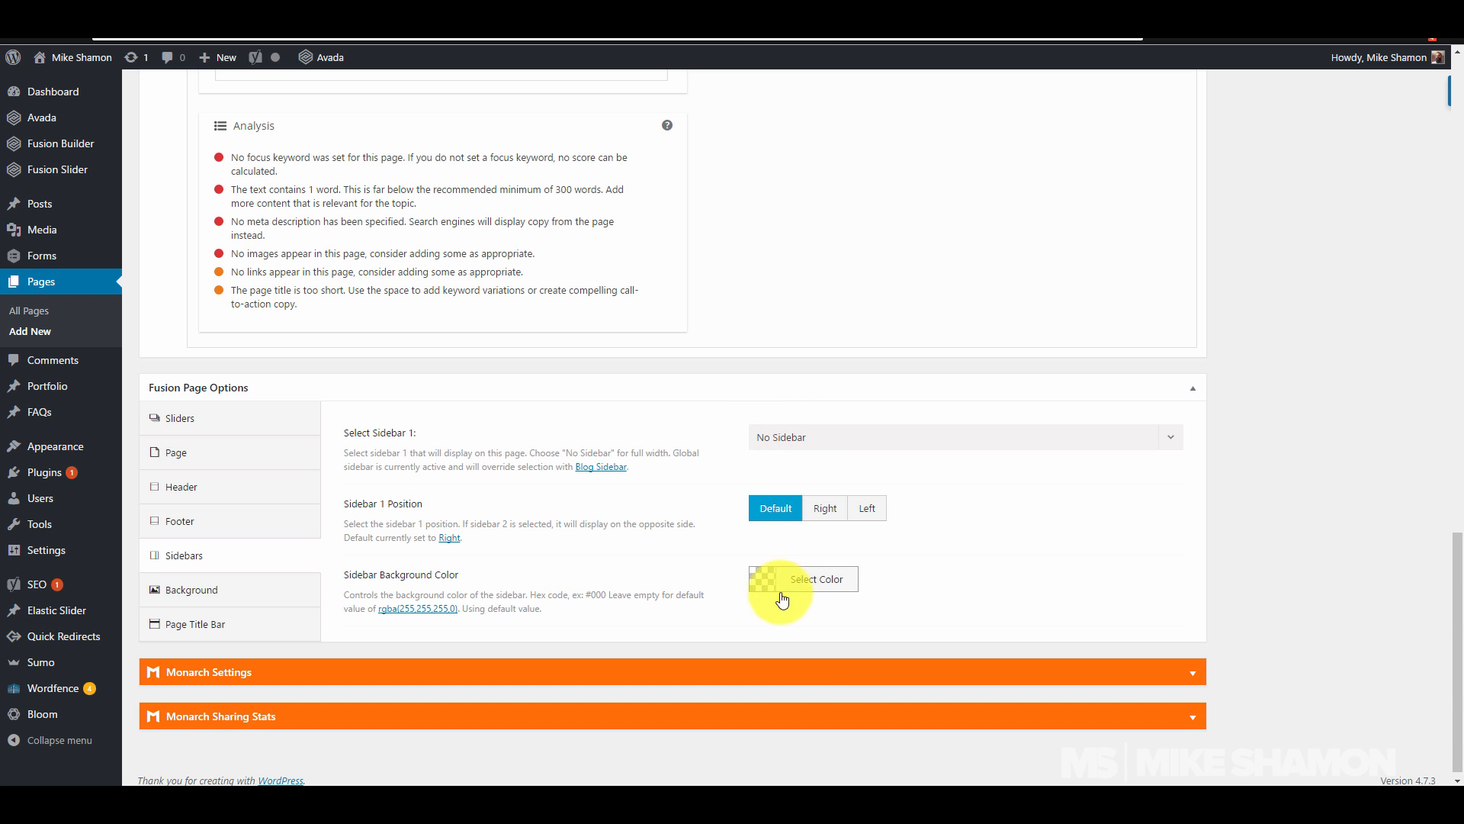
Step: Review the Background page options and the available Page Title Bar display choices
click(225, 594)
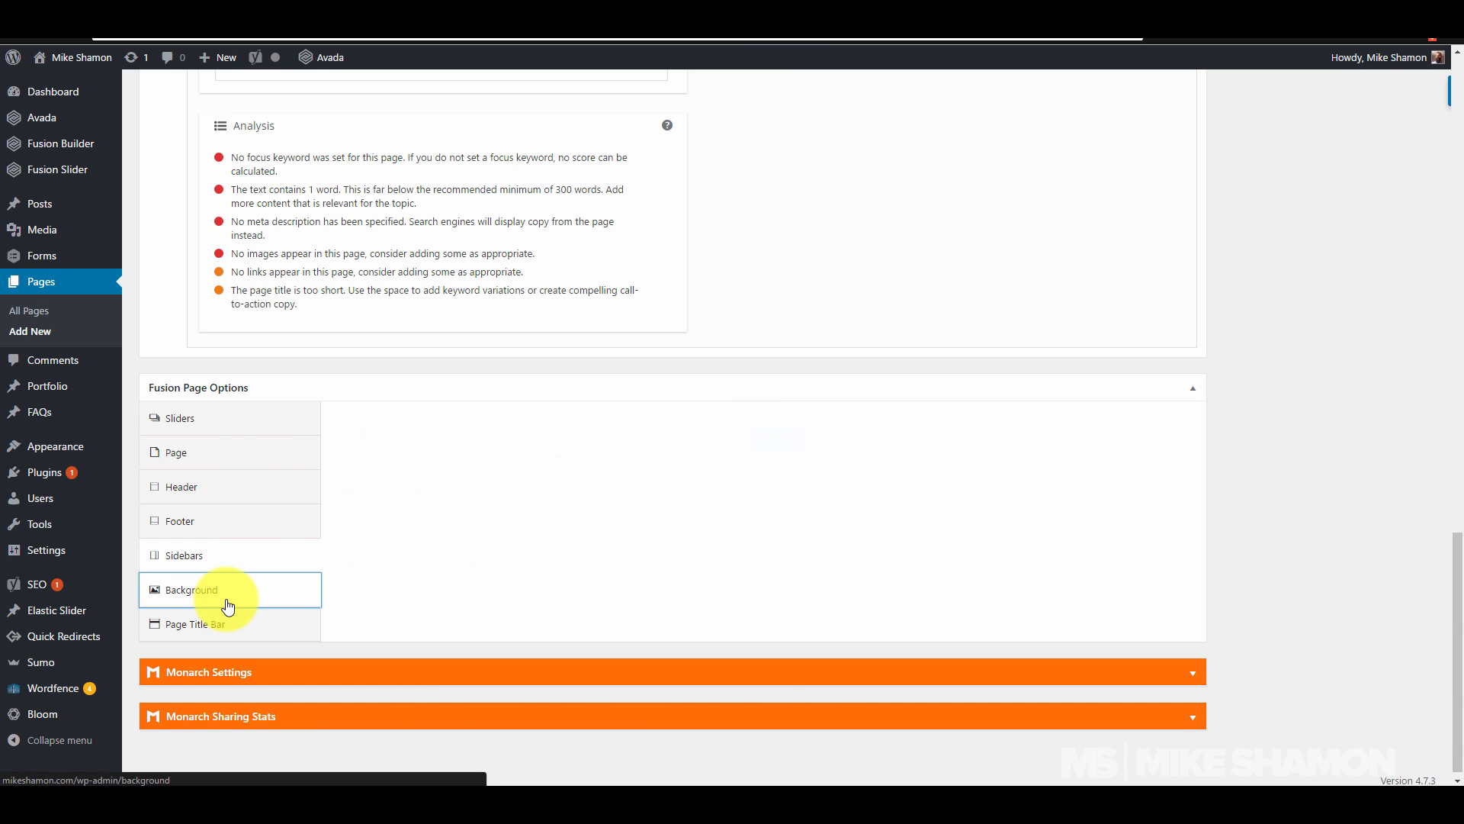
scroll(458, 639, down, 1)
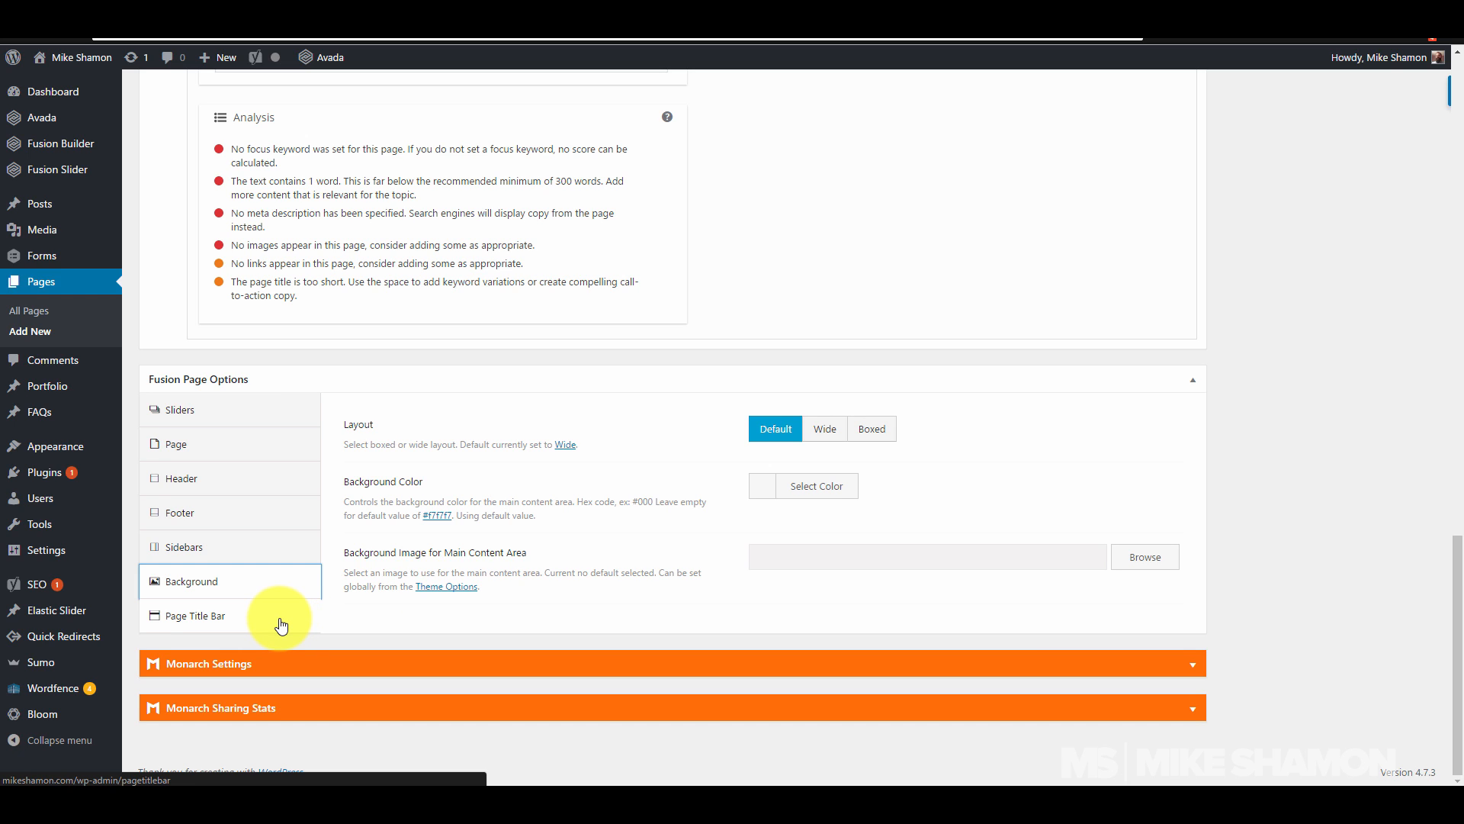
click(280, 627)
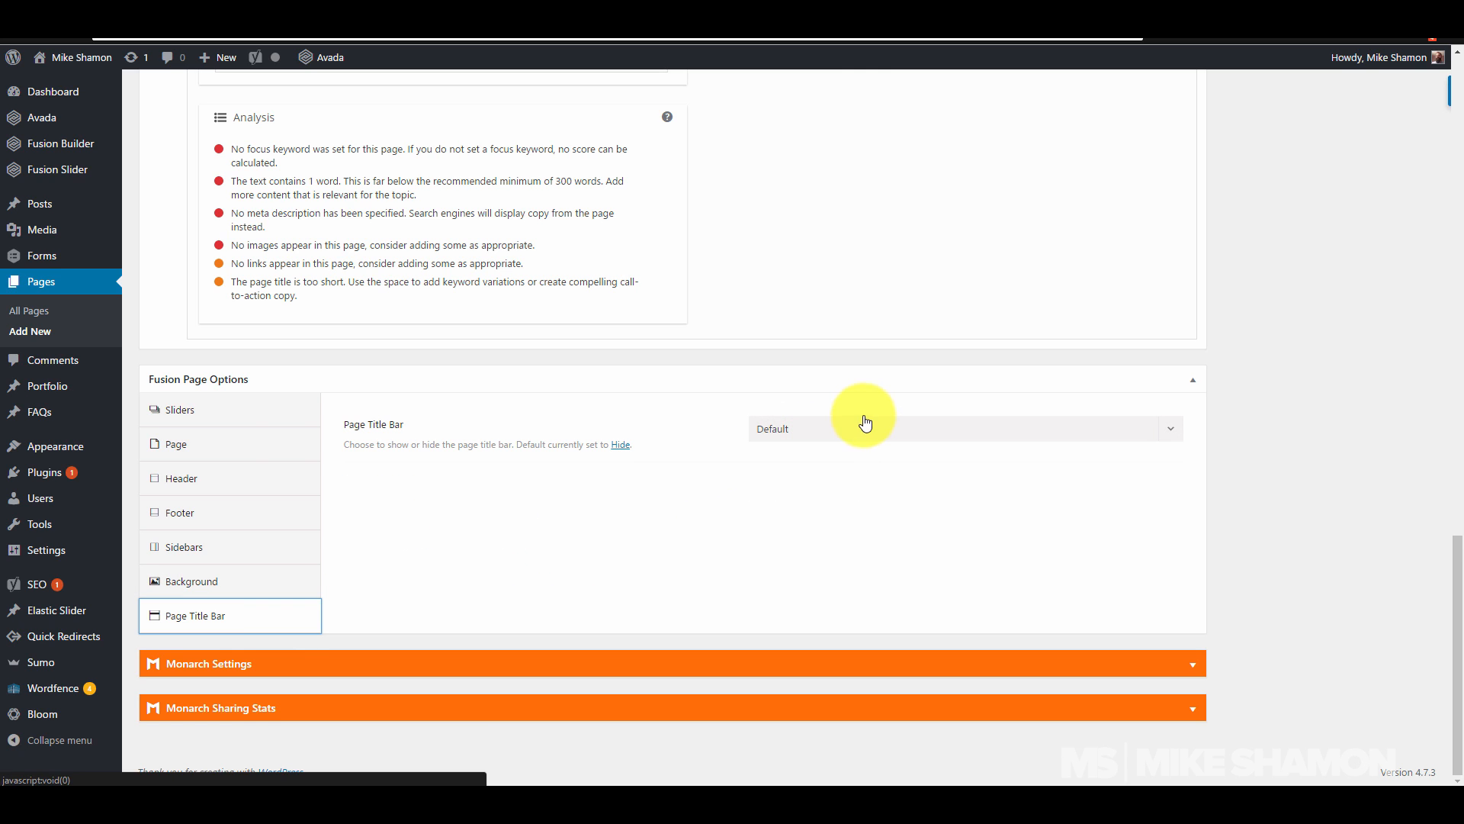
click(868, 433)
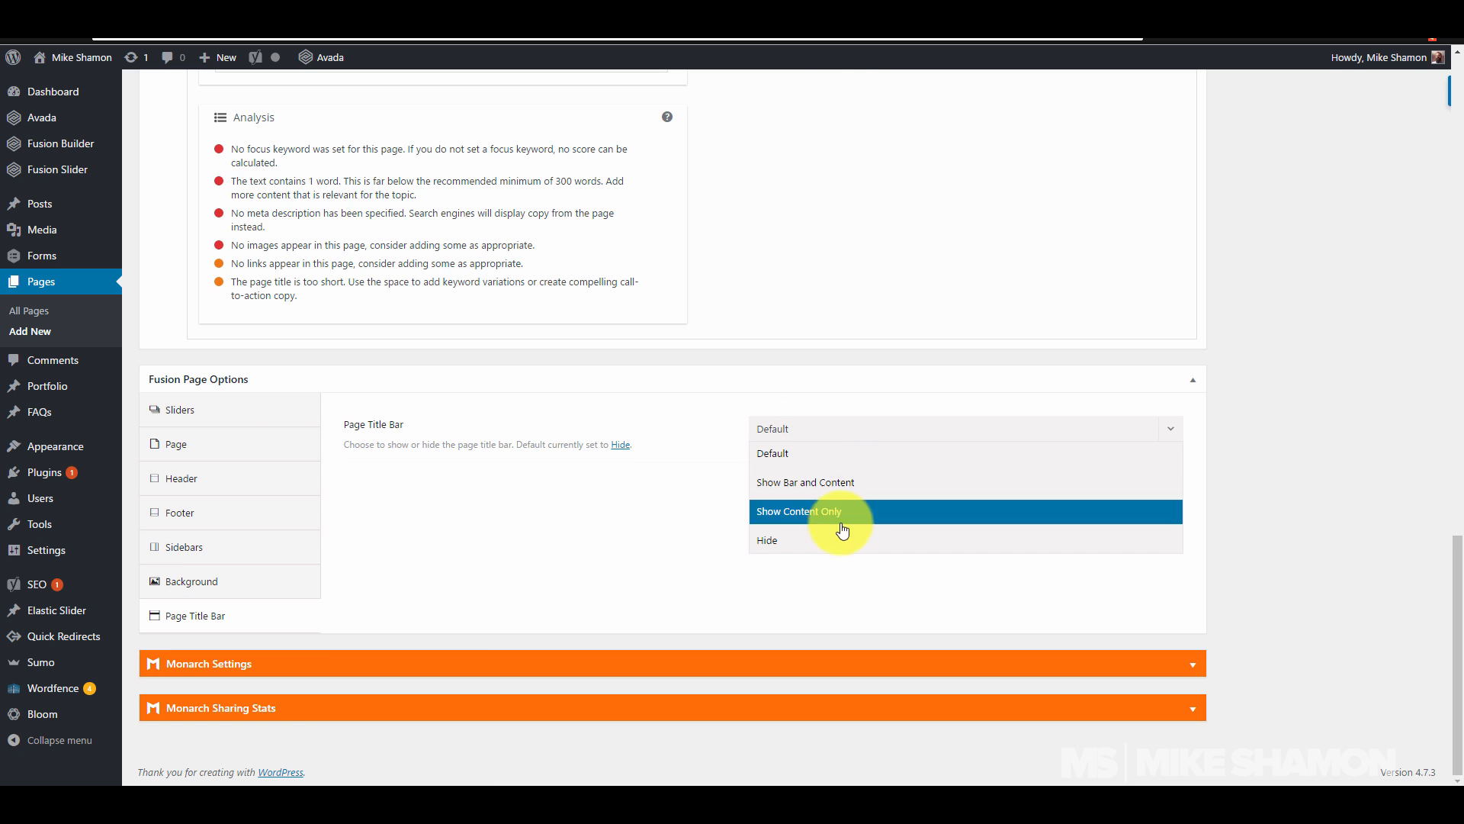
click(853, 400)
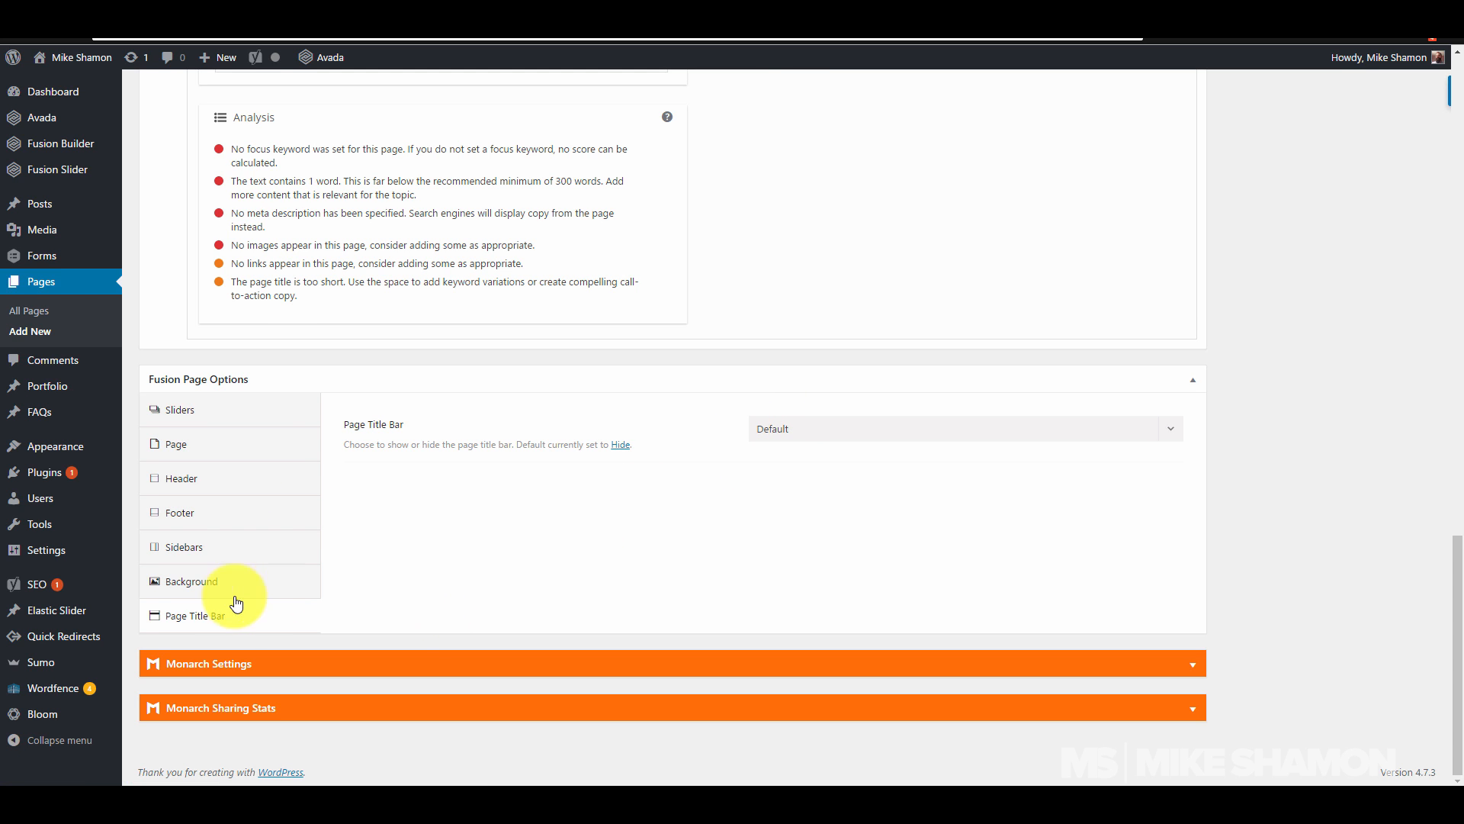
Step: Open Avada's Theme Options, leaving the new page without saving its changes
mouse_move(92, 447)
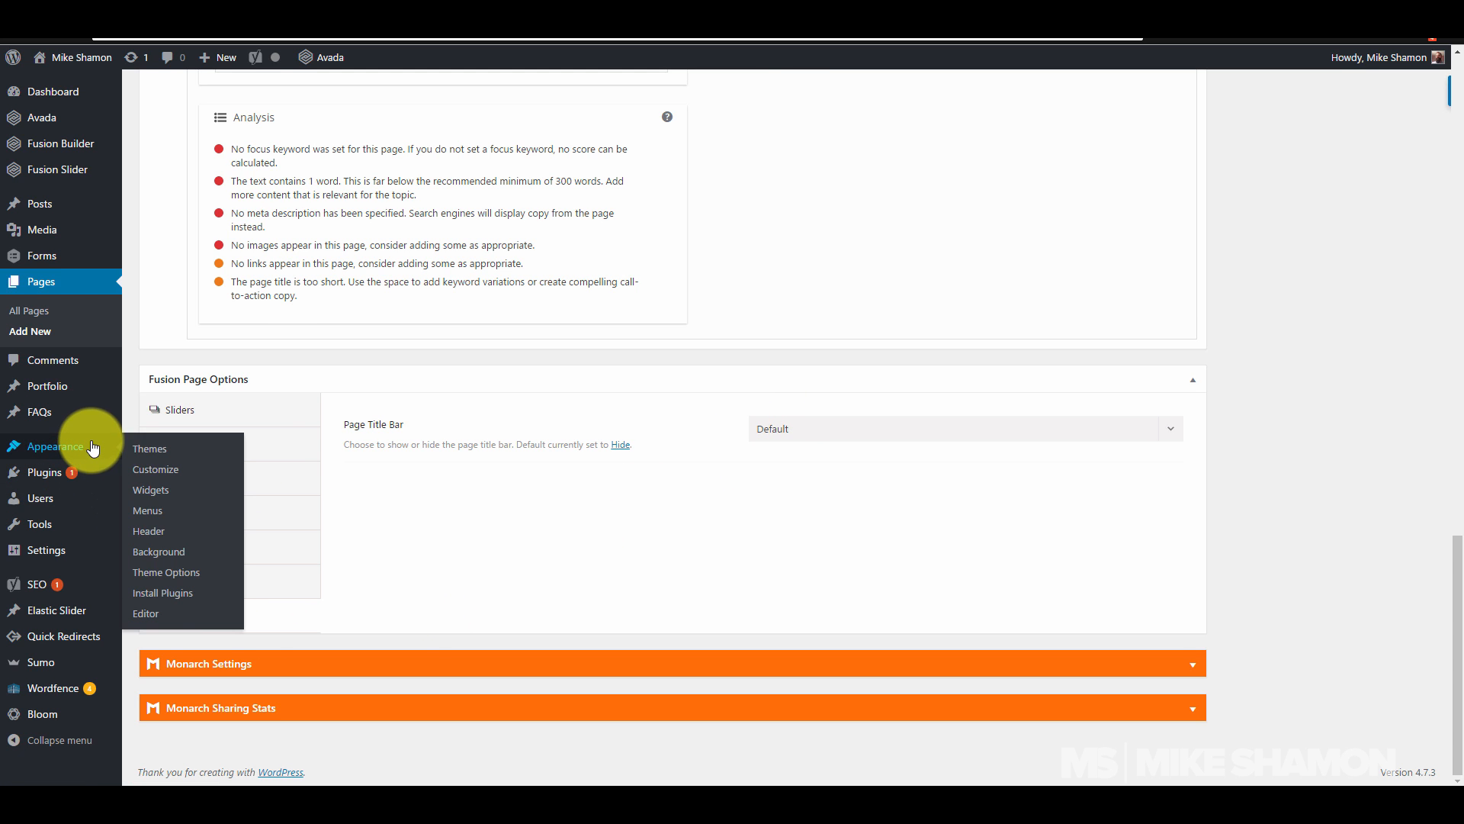
click(158, 573)
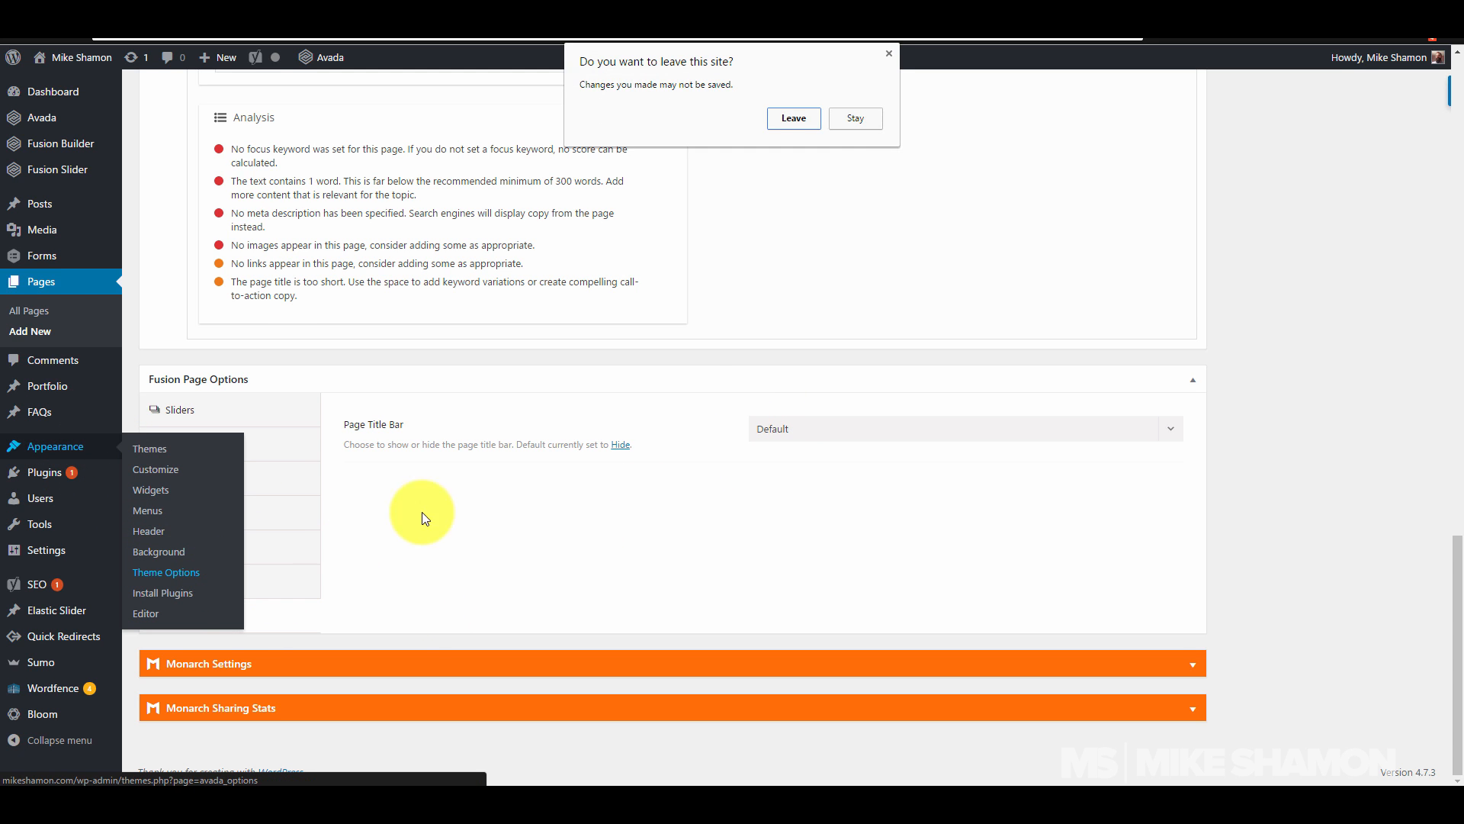
click(790, 119)
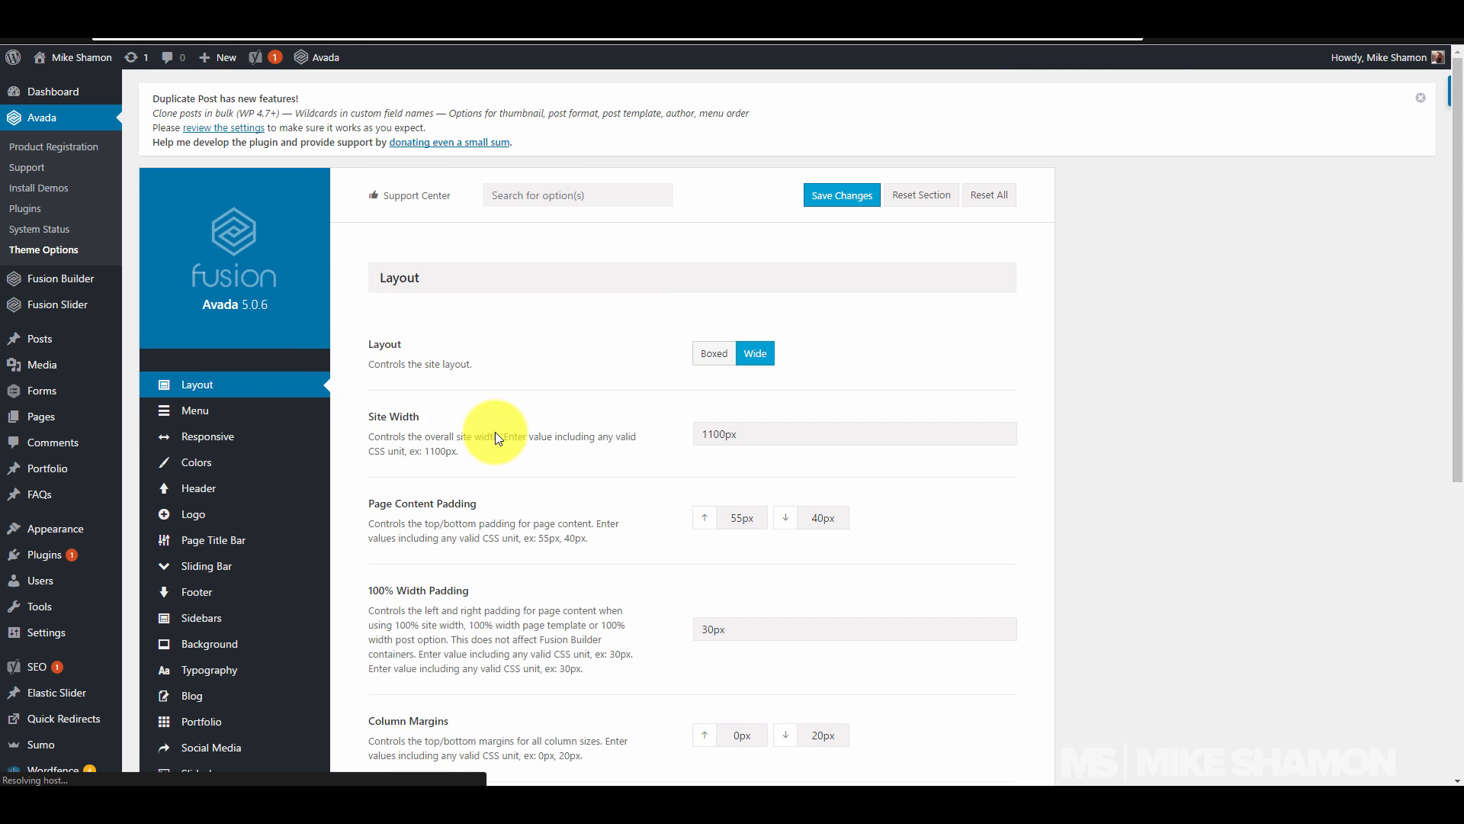
right_click(495, 432)
click(1228, 335)
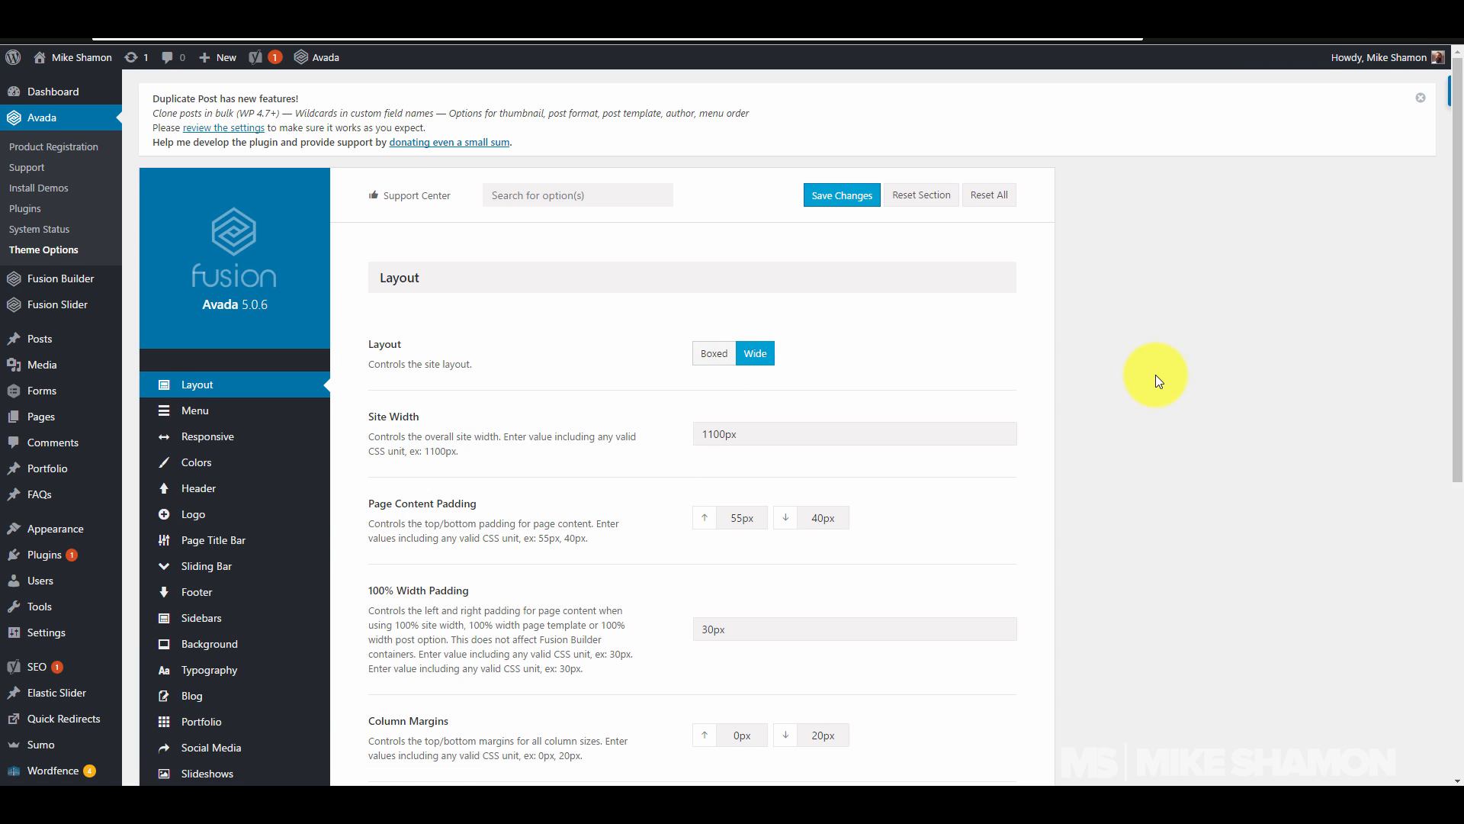
Step: Examine the Layout theme options down to the sidebar widths, and view the Main Menu settings
scroll(1155, 374, down, 2)
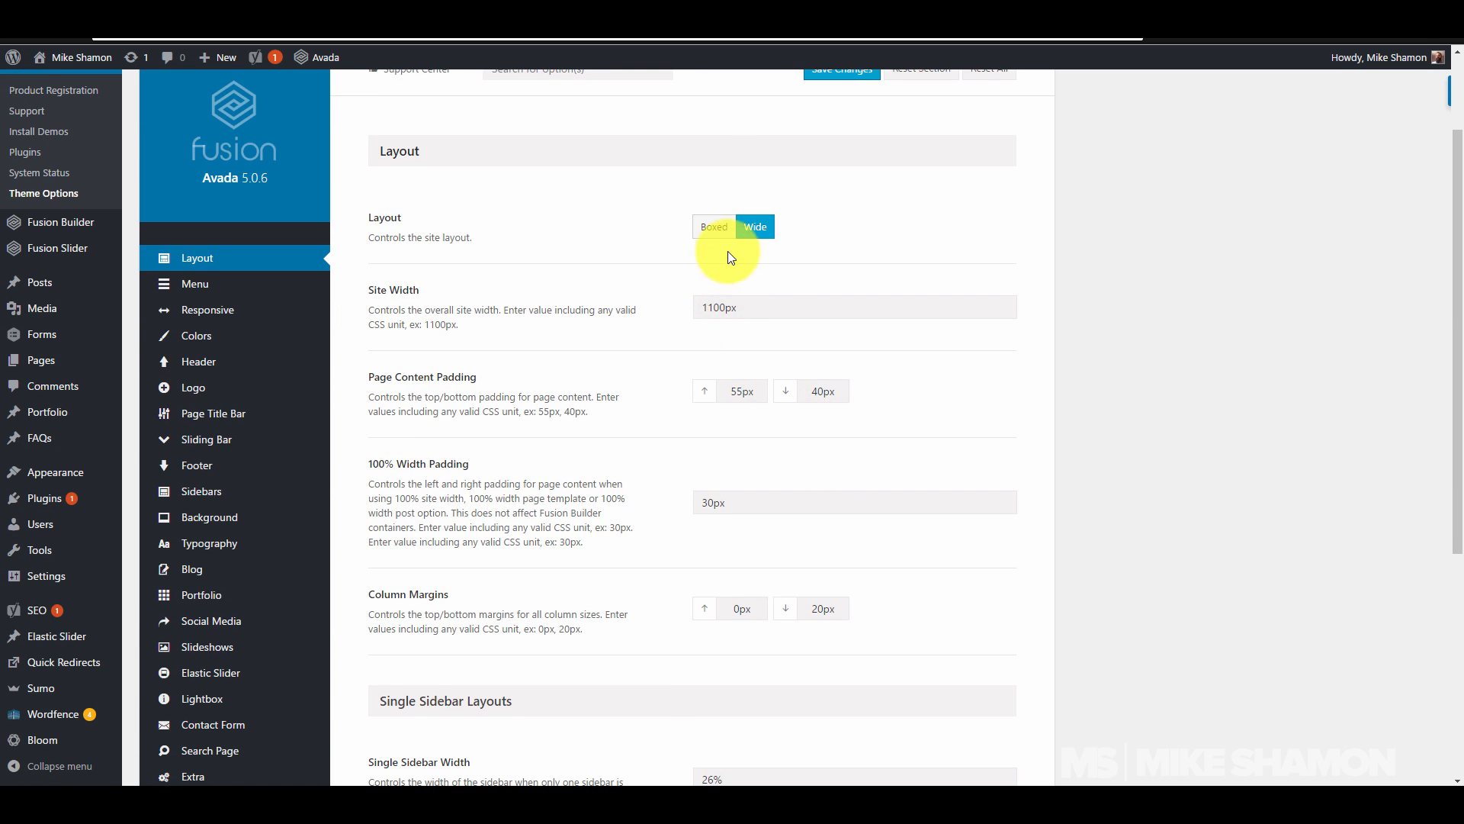
scroll(729, 455, down, 2)
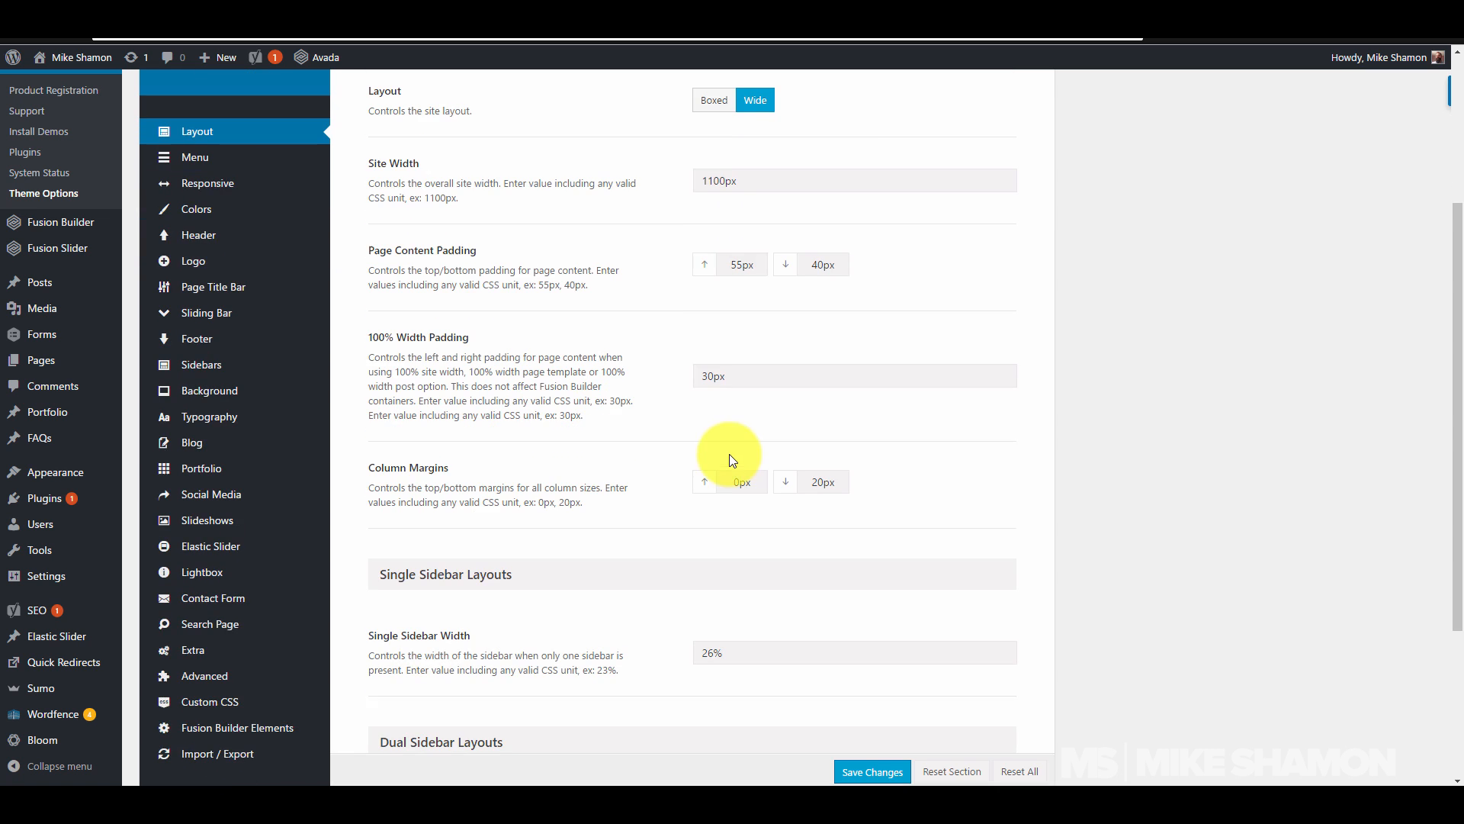
scroll(720, 458, down, 4)
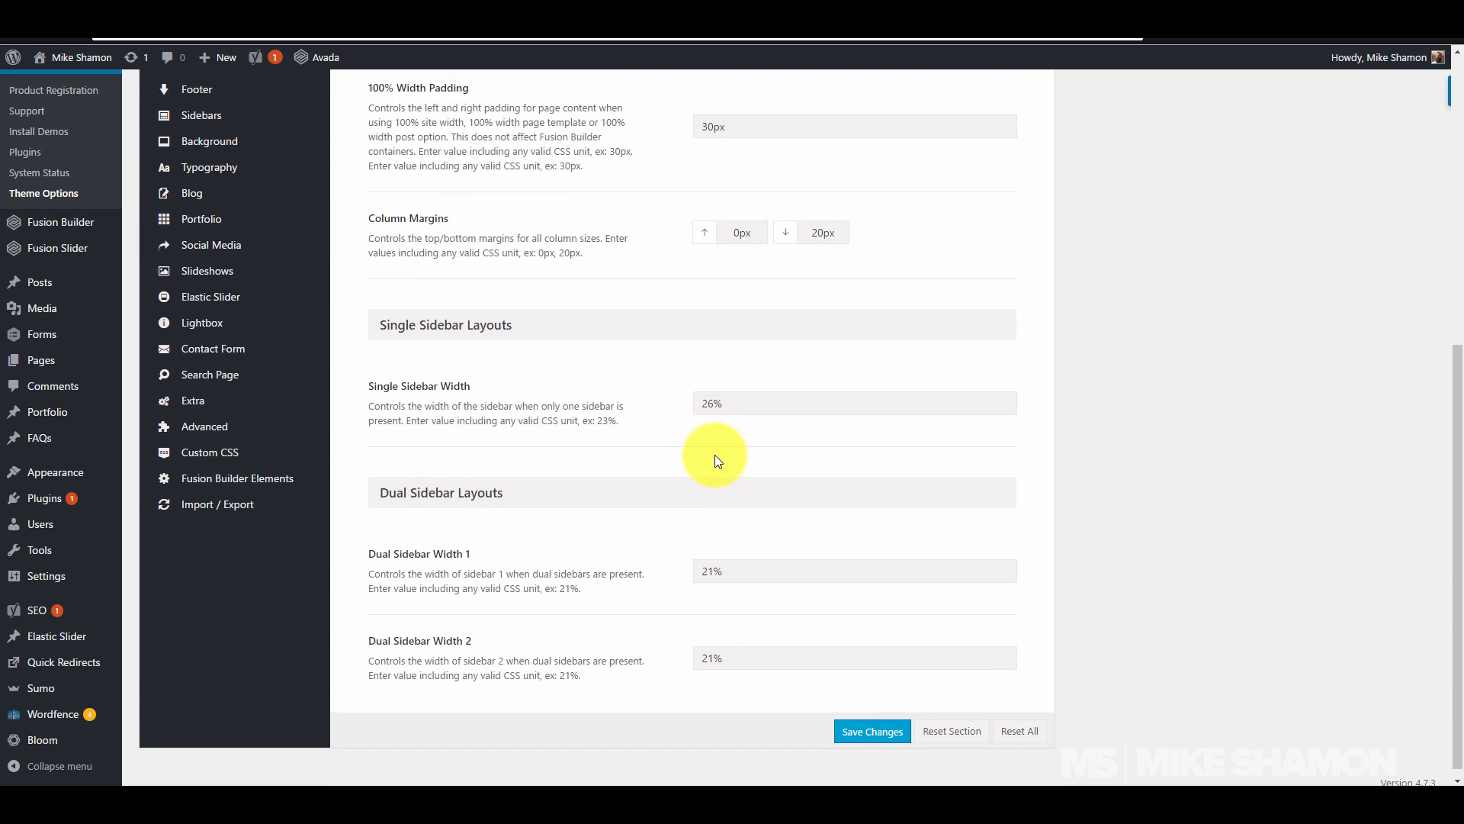
scroll(716, 458, up, 4)
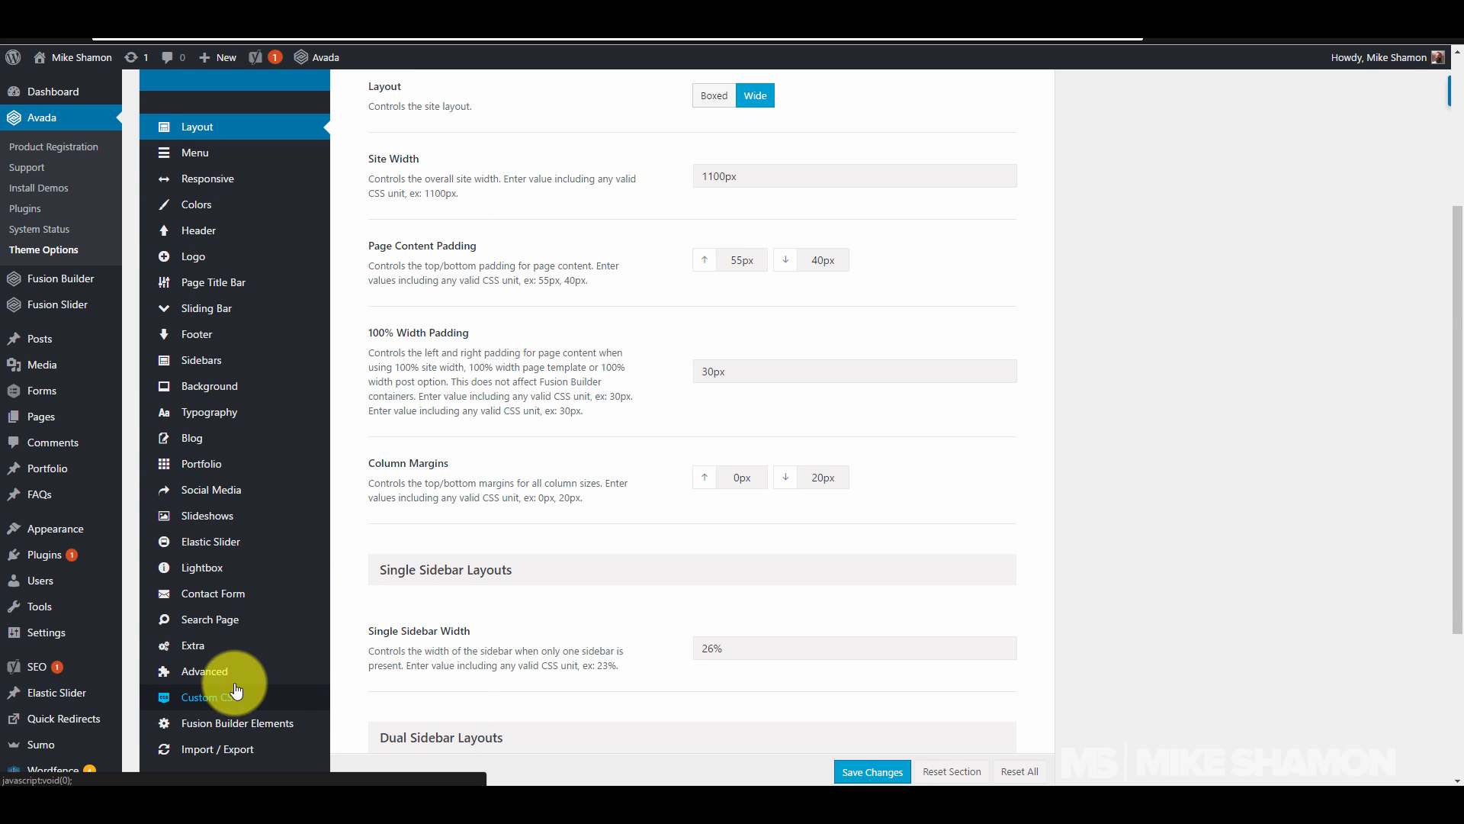
click(200, 157)
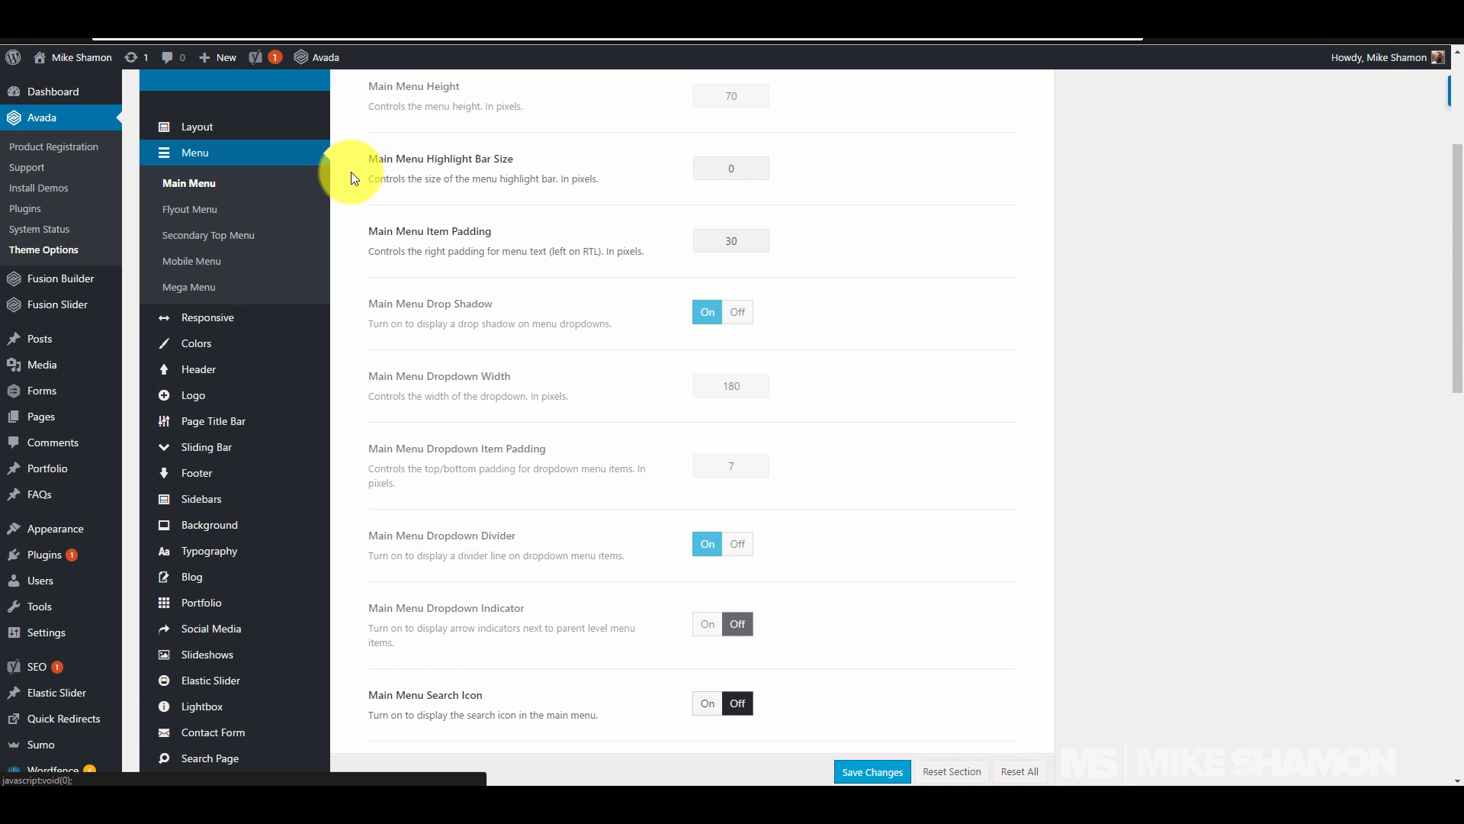
Step: Review the Header Content theme options, previewing the header layouts and viewing the slider position and contact info settings
click(219, 372)
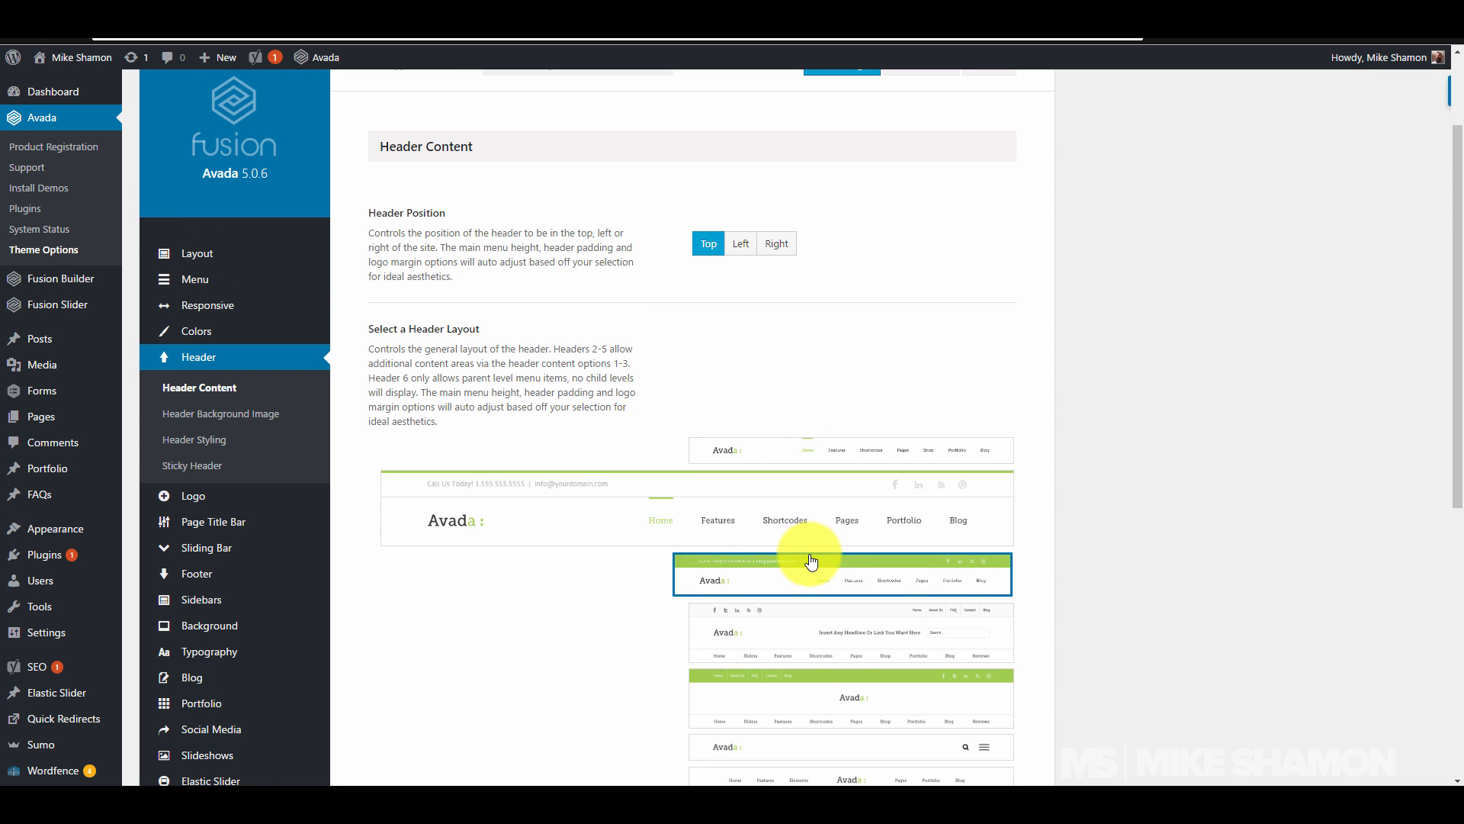
mouse_move(811, 562)
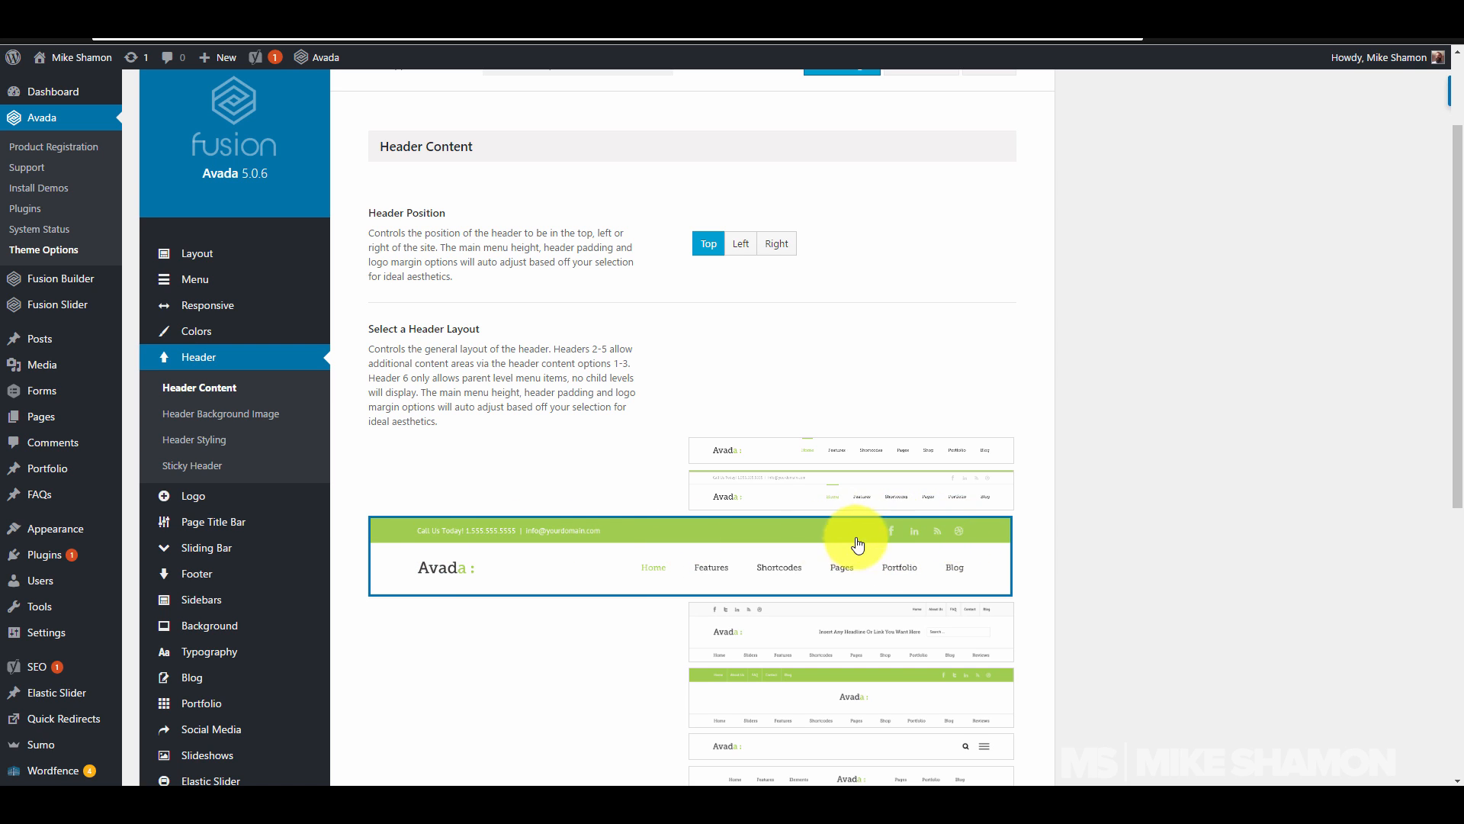
scroll(962, 546, down, 3)
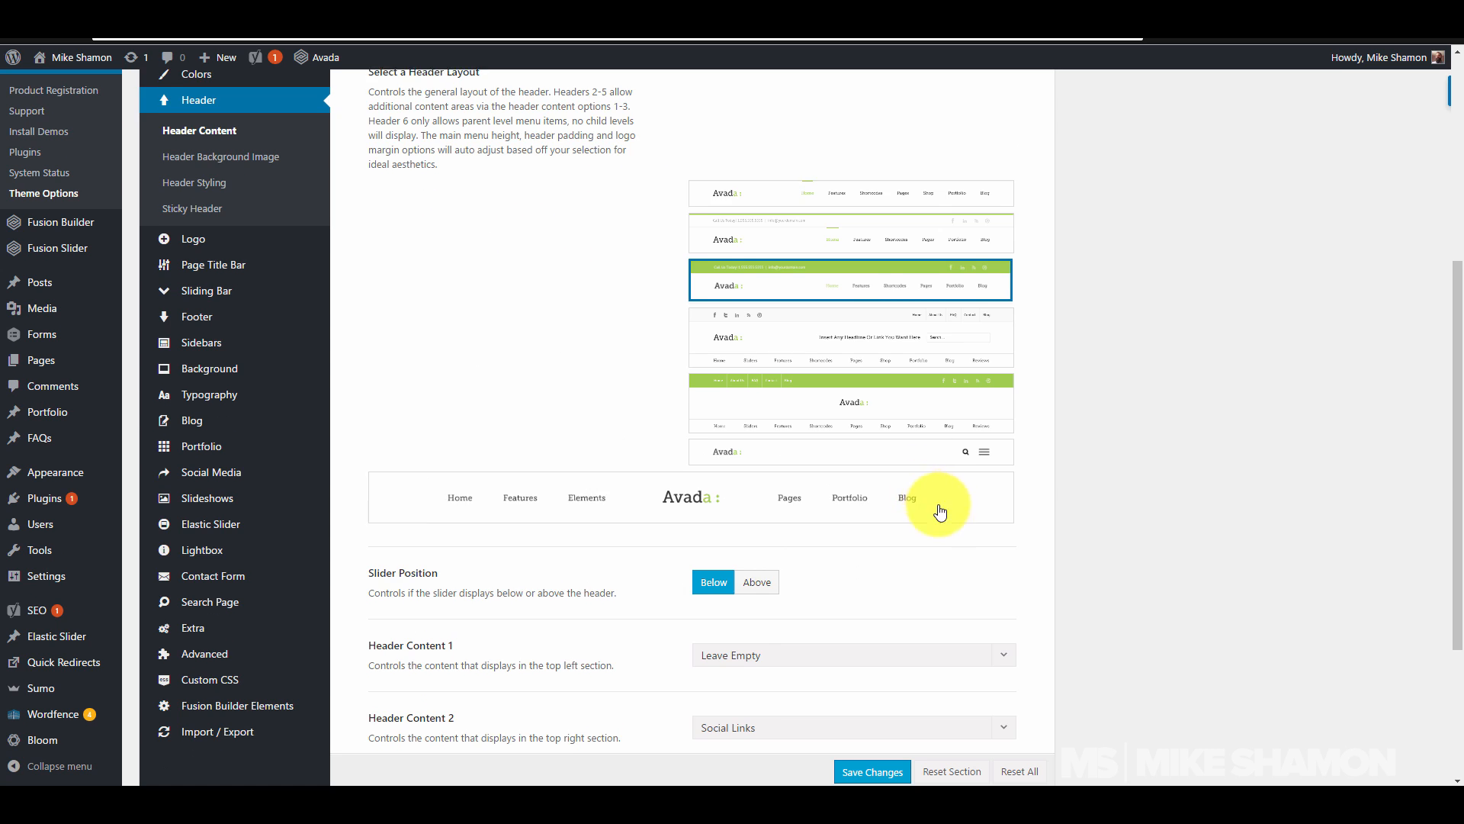
scroll(940, 505, down, 3)
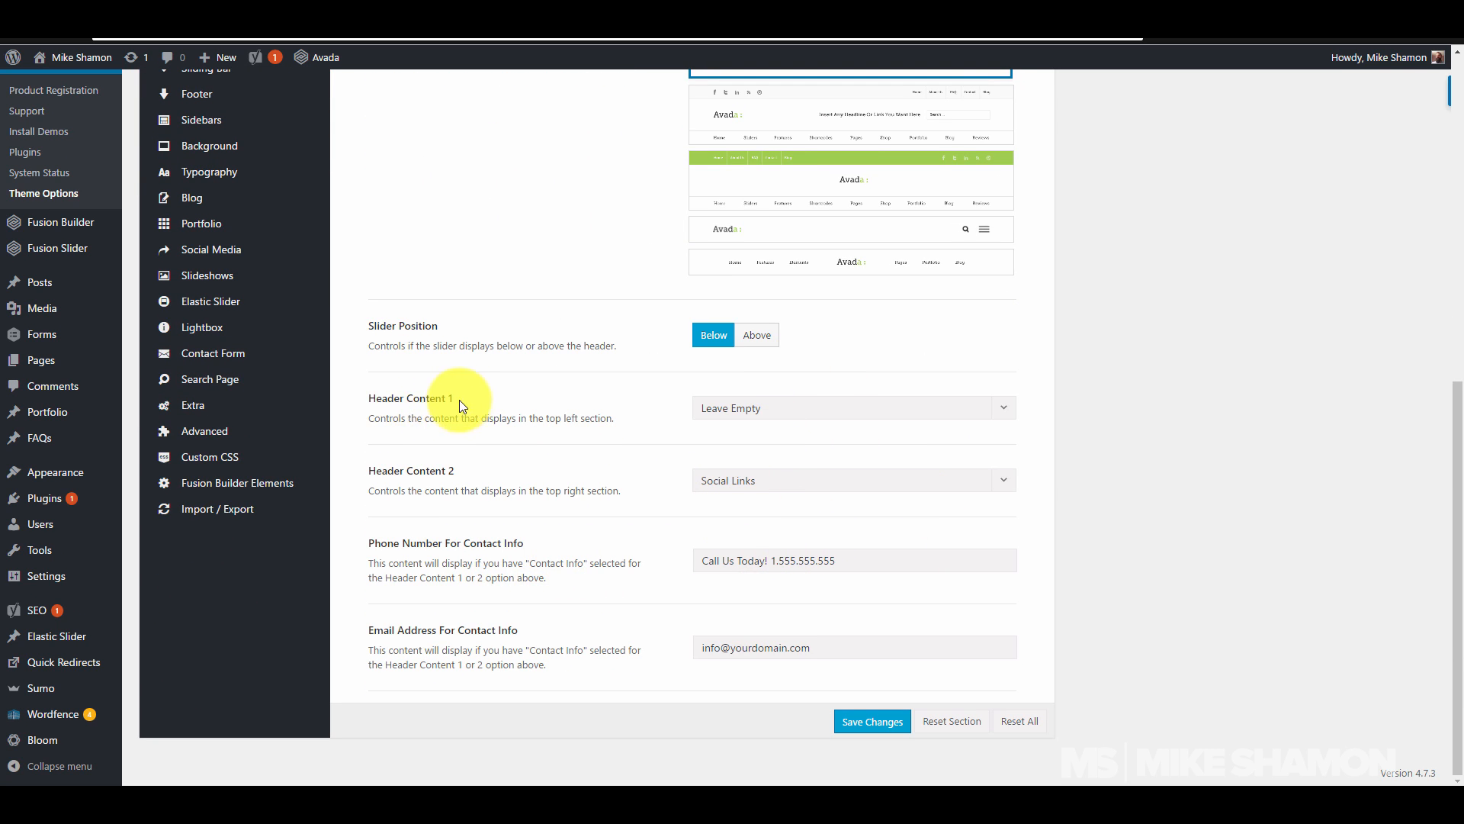
Step: Set Header Content 1 to Contact Info and point out the Phone Number For Contact Info text
drag(459, 399, 545, 405)
click(761, 407)
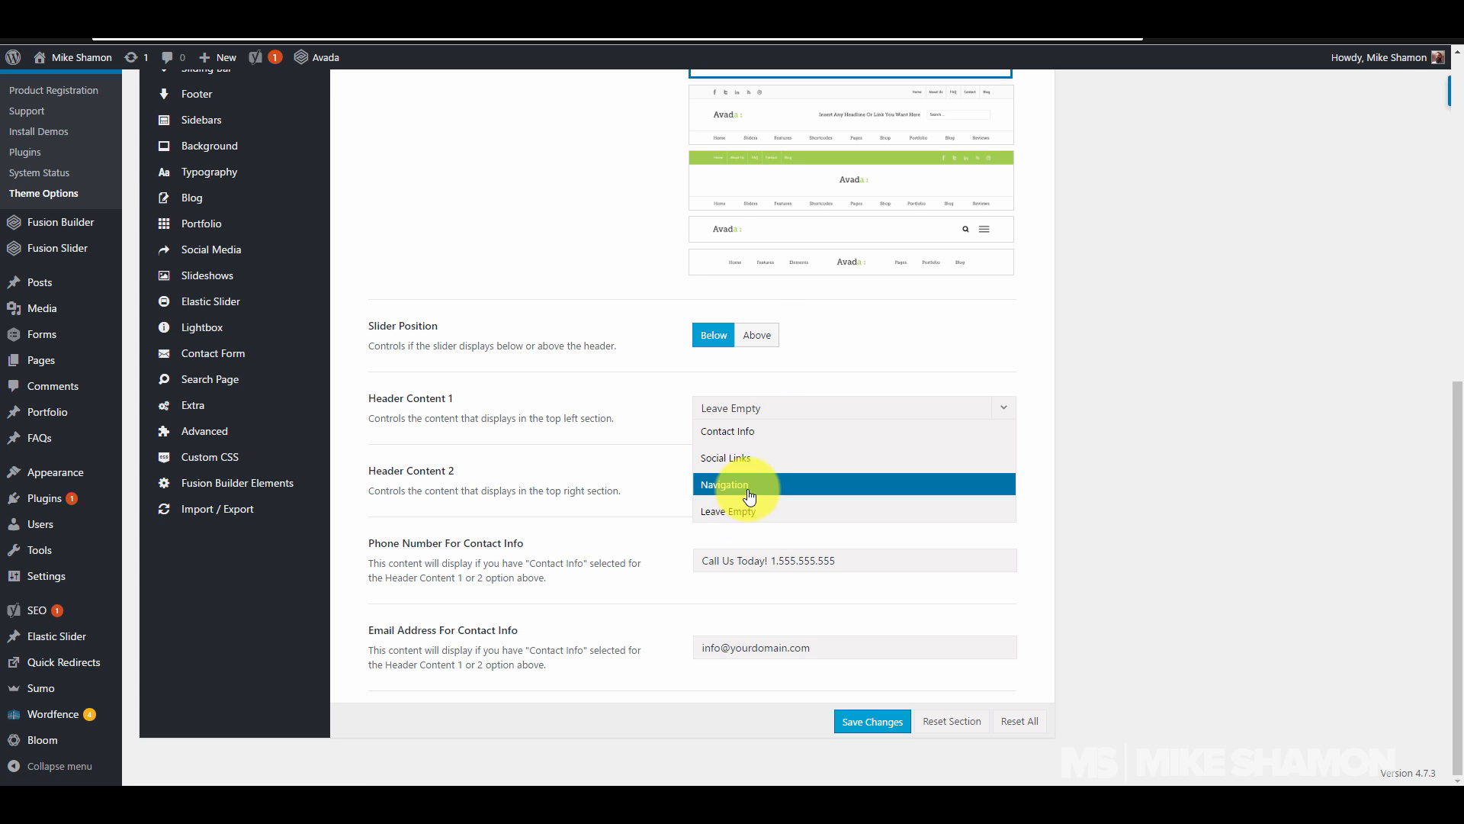
click(766, 431)
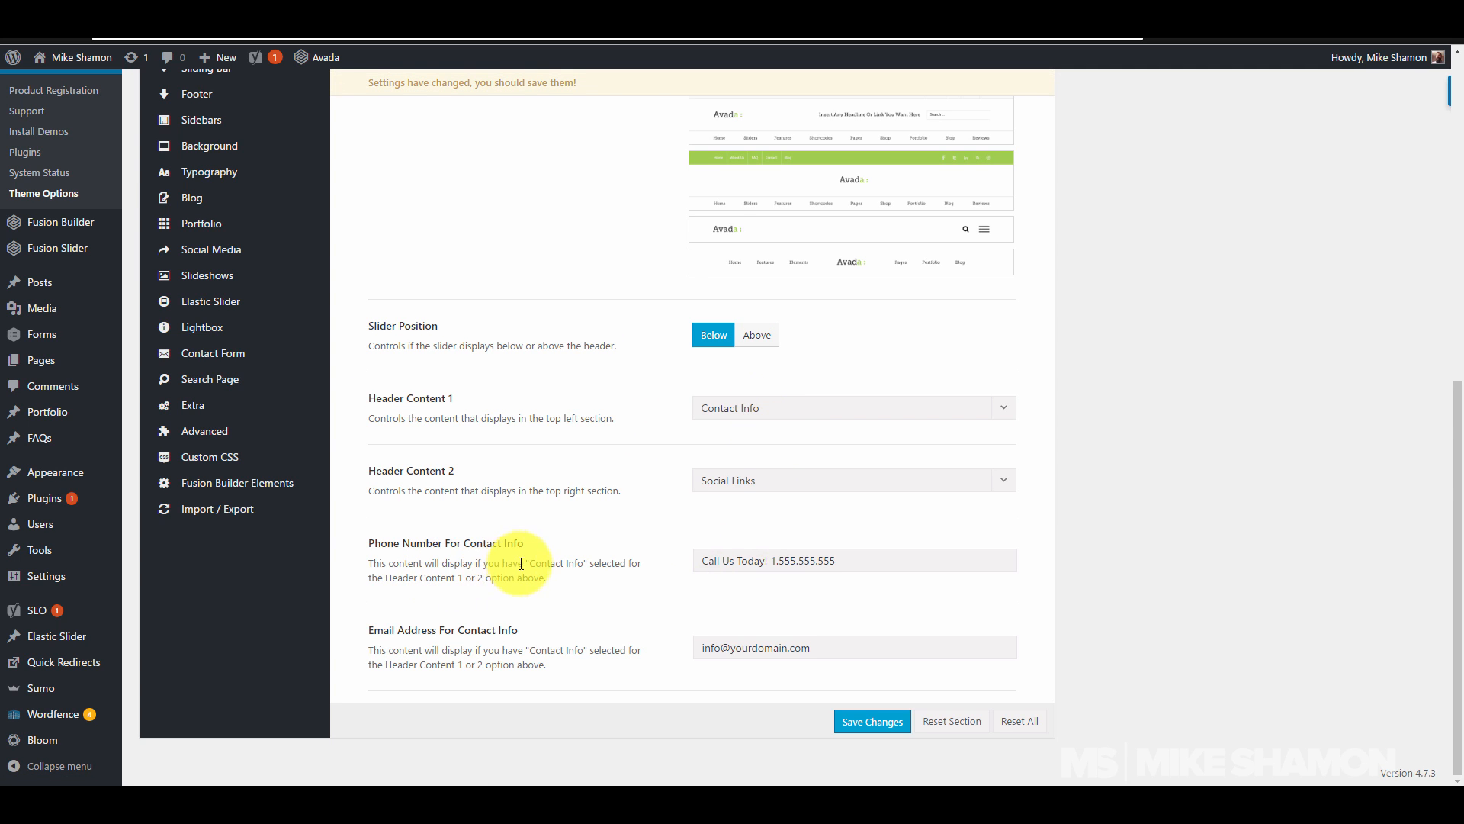
drag(716, 561, 875, 555)
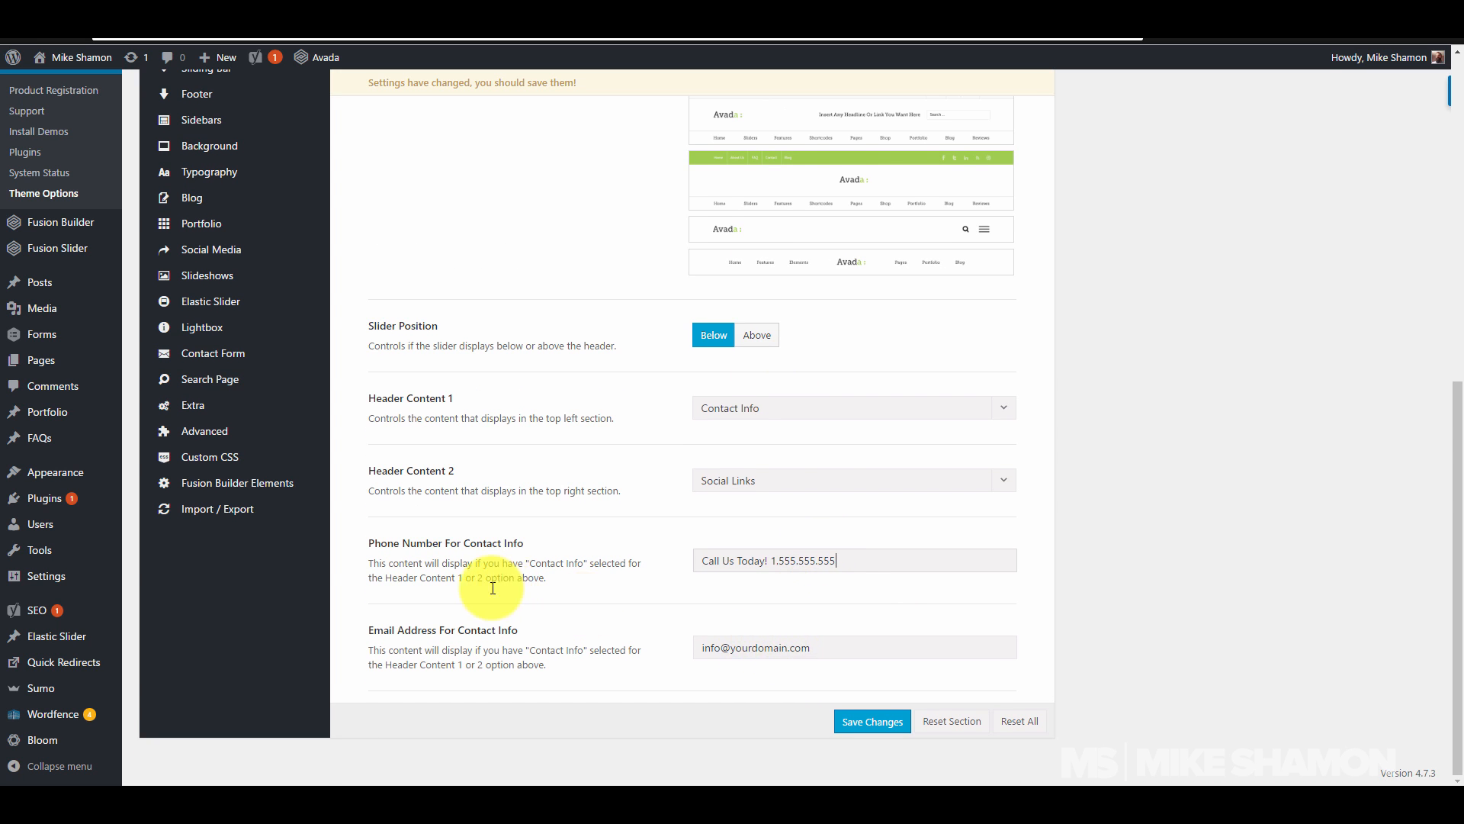
Step: Open the Social Media Icons section of the theme options
scroll(492, 588, up, 5)
mouse_move(242, 560)
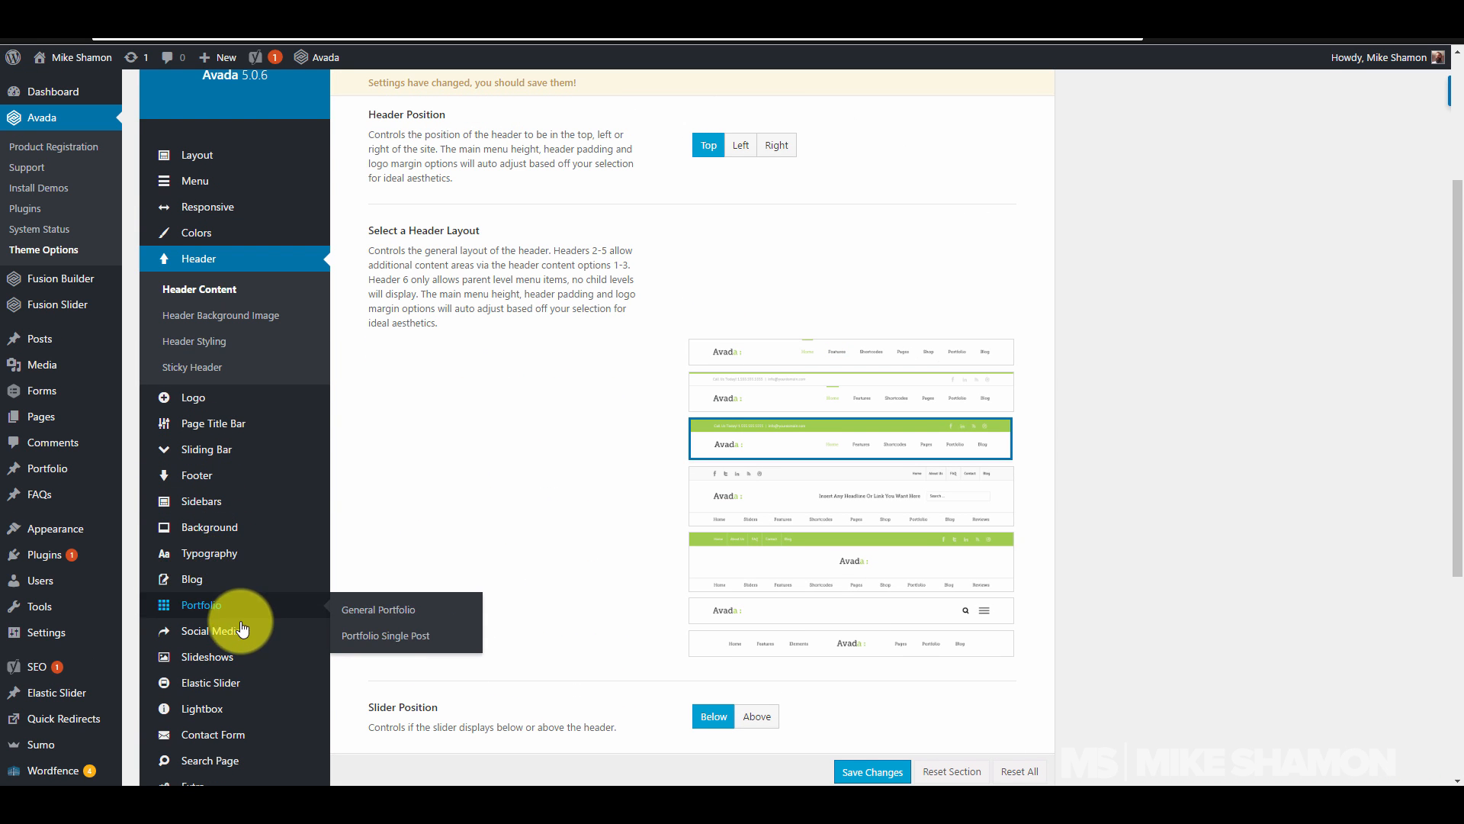
mouse_move(242, 633)
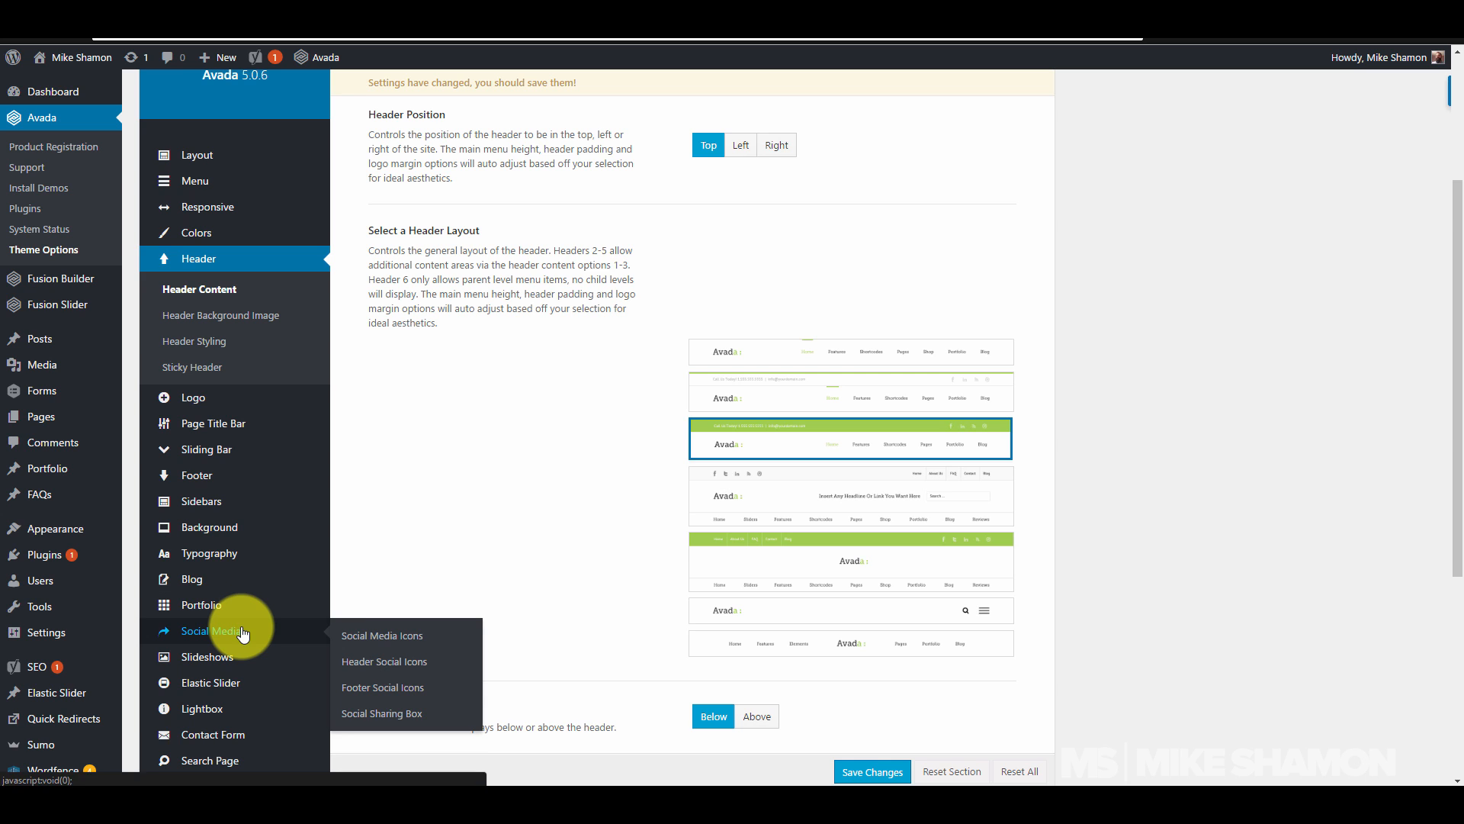
click(363, 641)
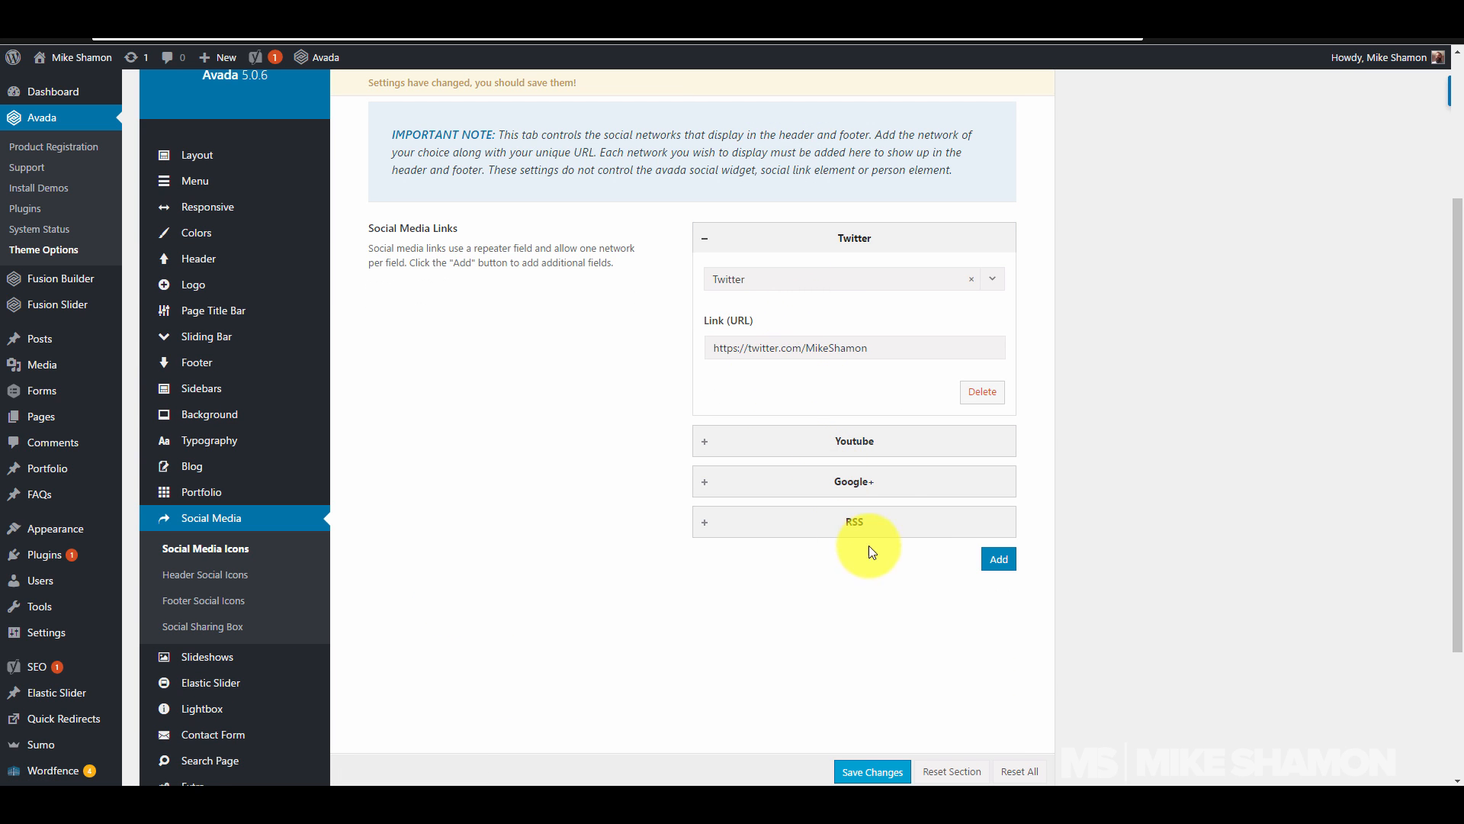
Step: Add a new social media link entry, set its network to Custom and activate its Link (URL) field
click(1012, 563)
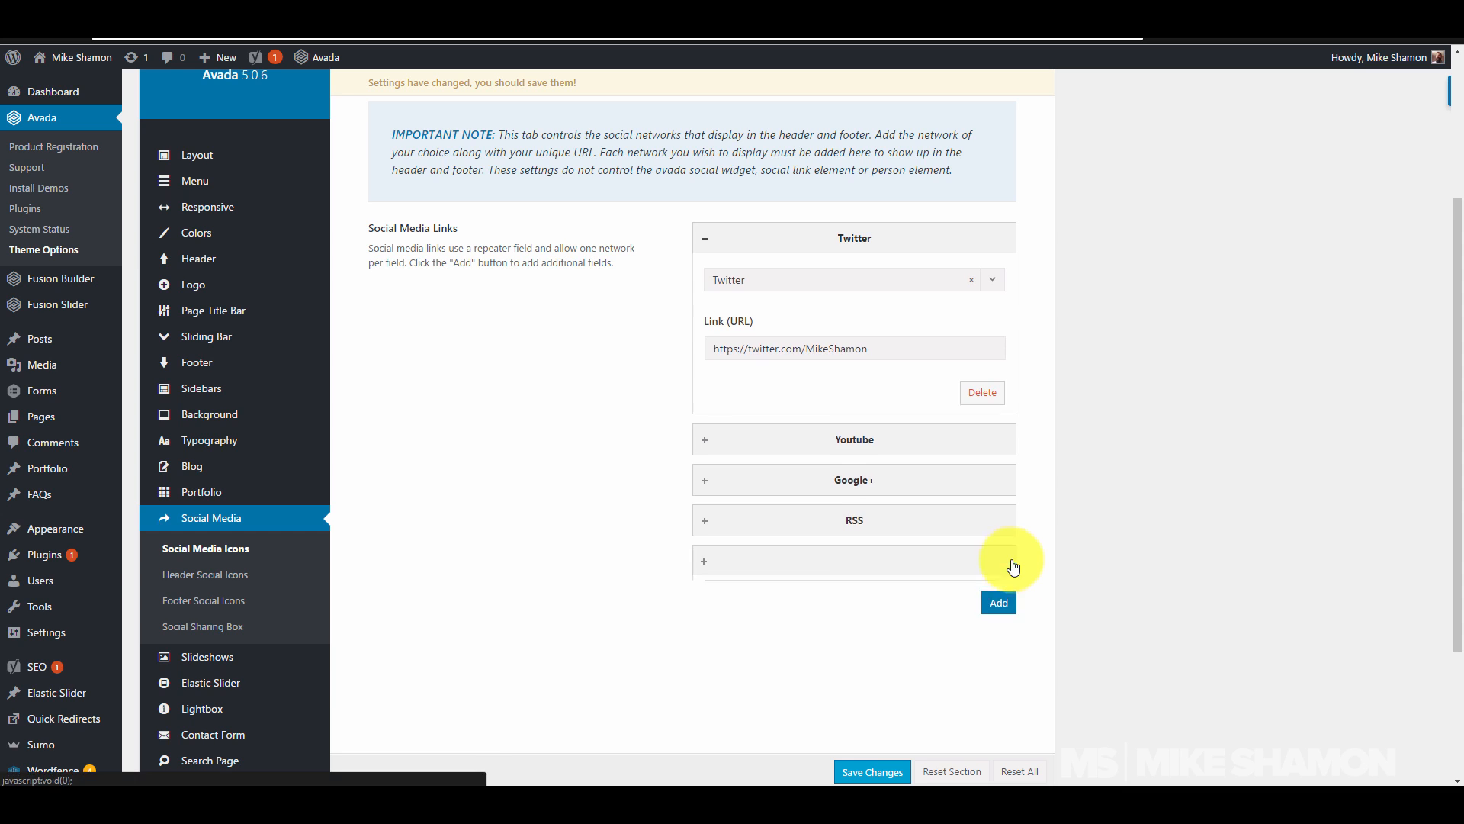
click(995, 448)
scroll(932, 556, down, 5)
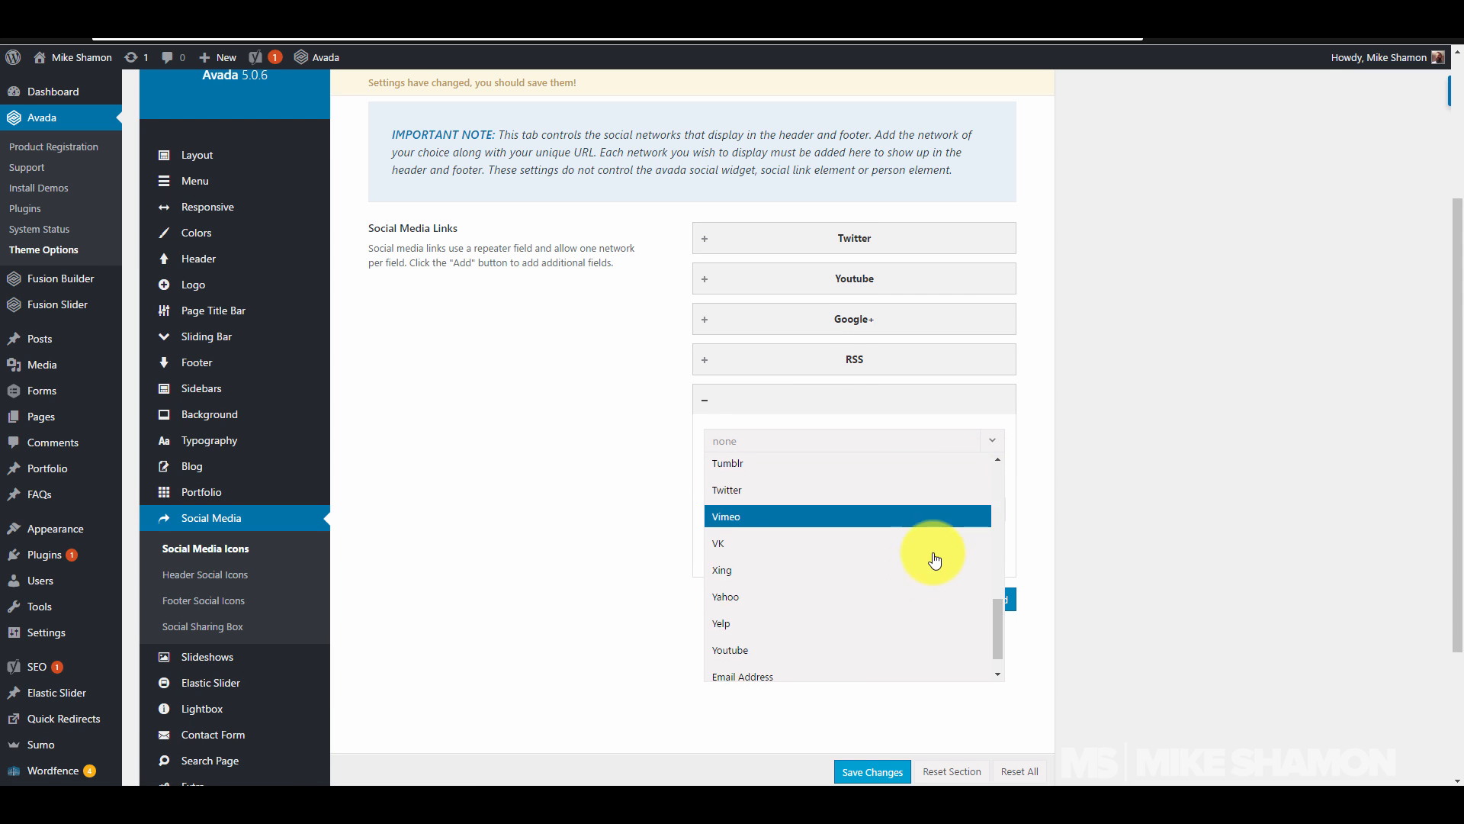
scroll(865, 633, down, 3)
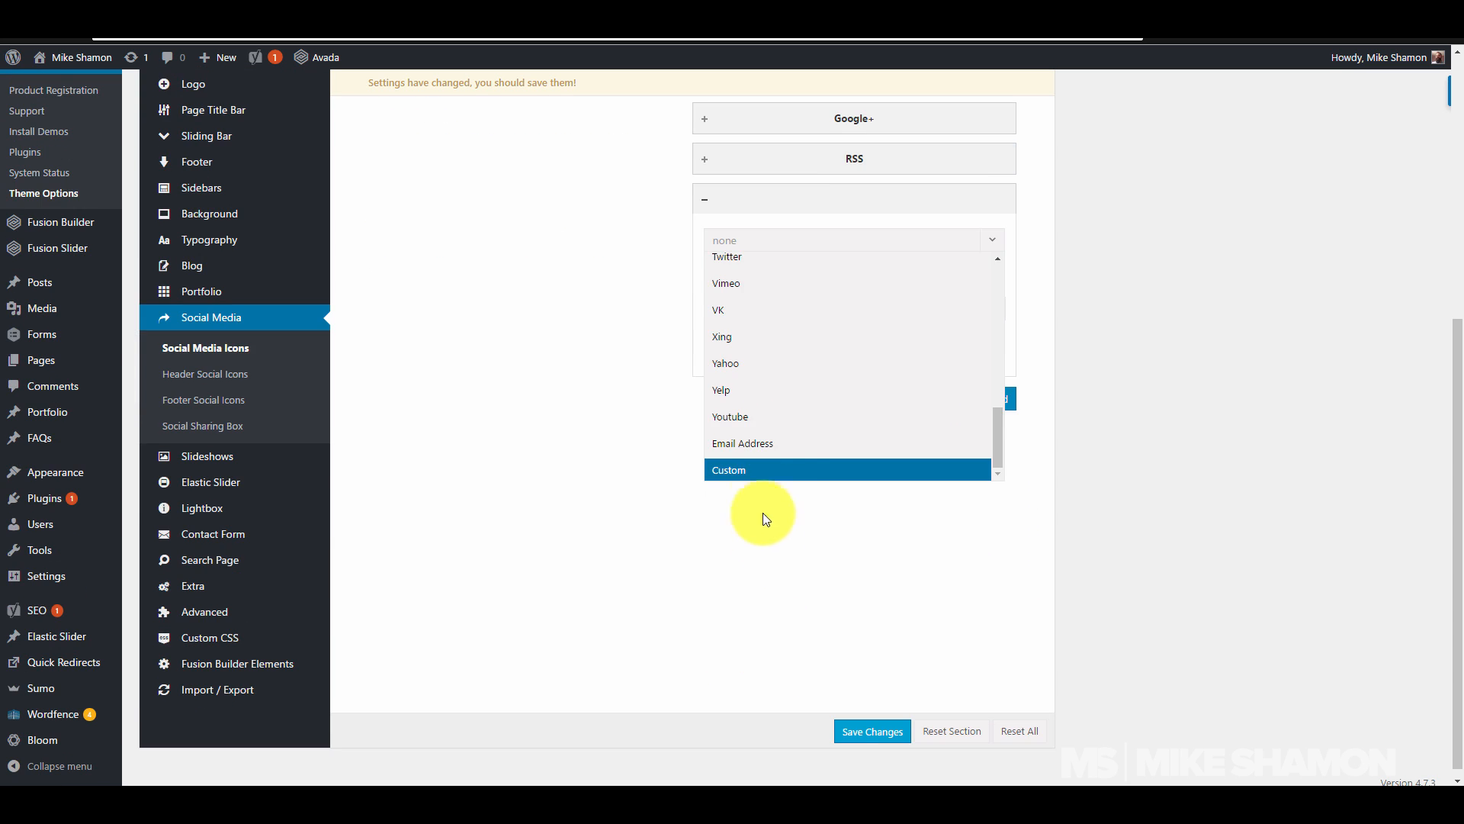
click(772, 474)
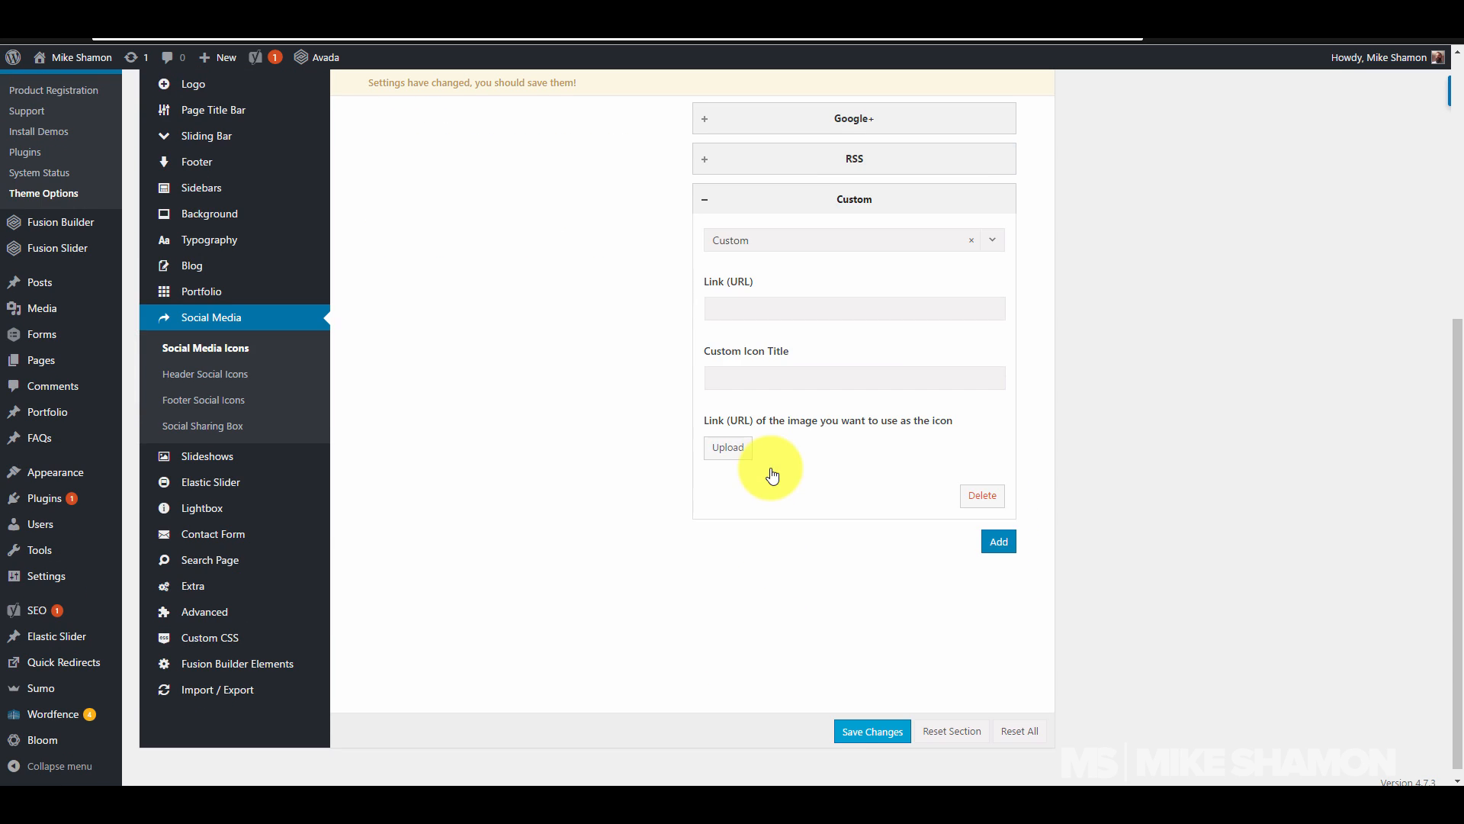
click(930, 311)
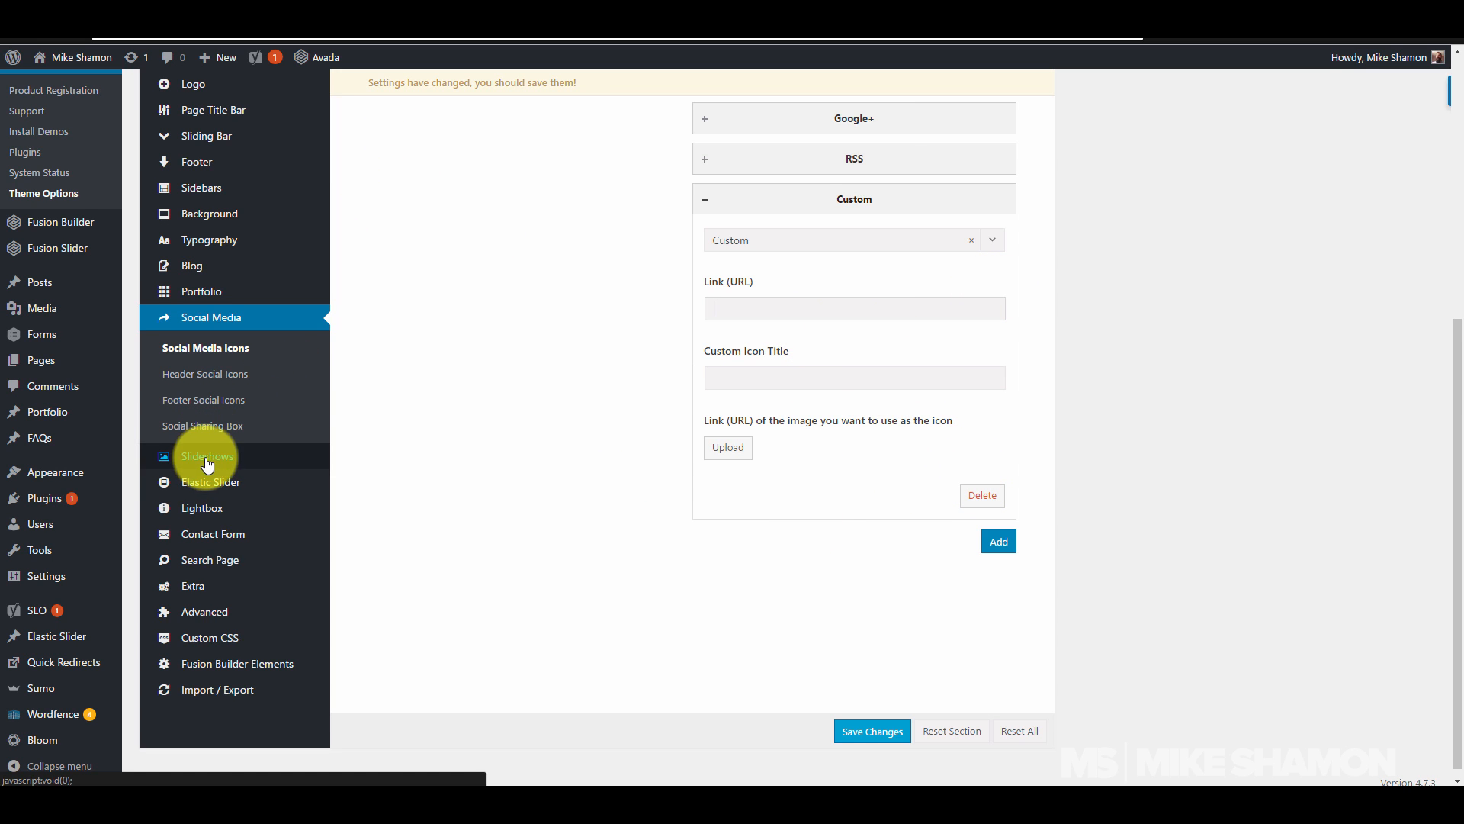
Step: Open the Custom CSS section of the theme options and review its code
click(225, 639)
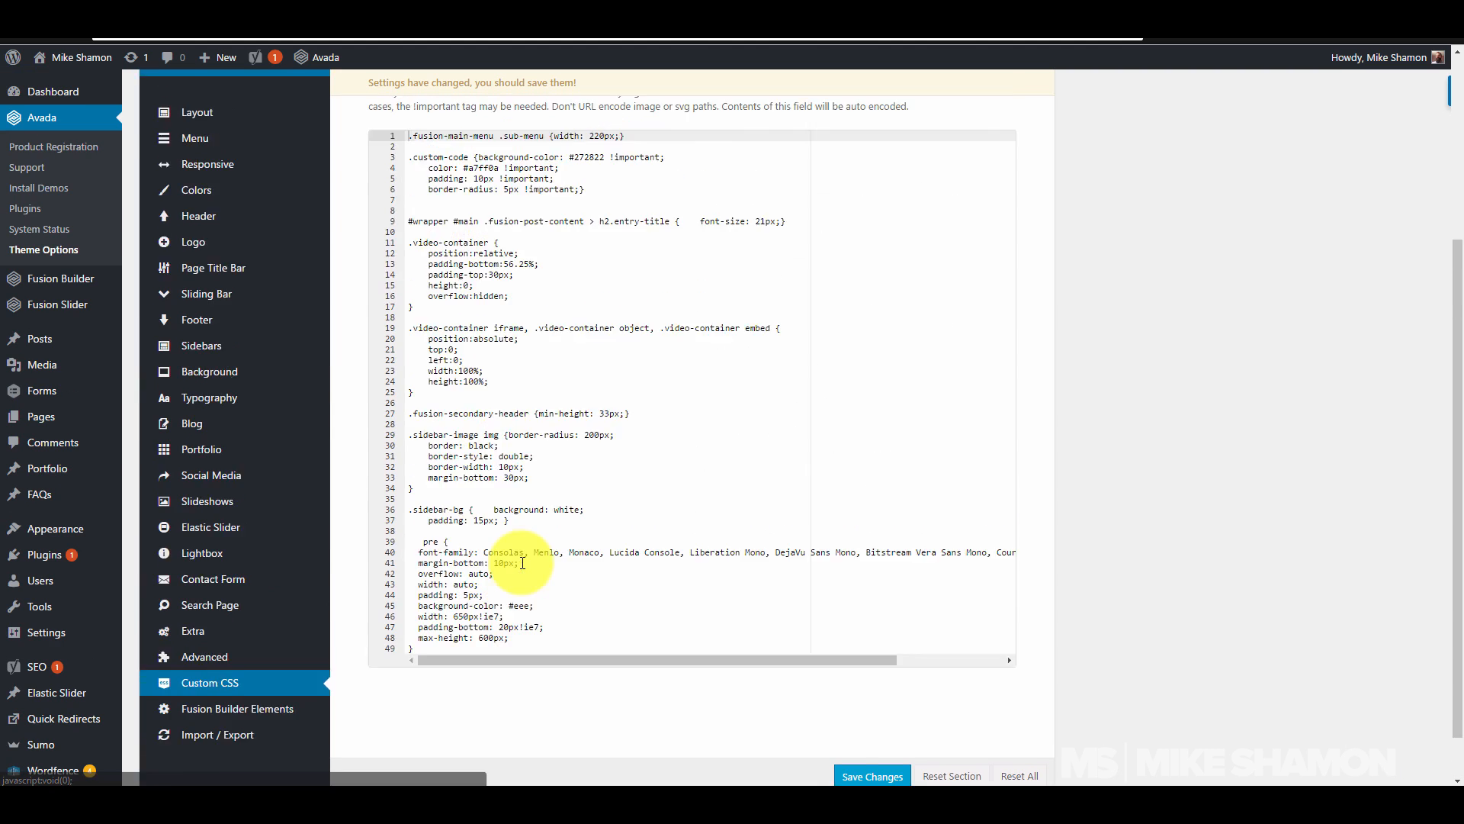
scroll(549, 383, down, 5)
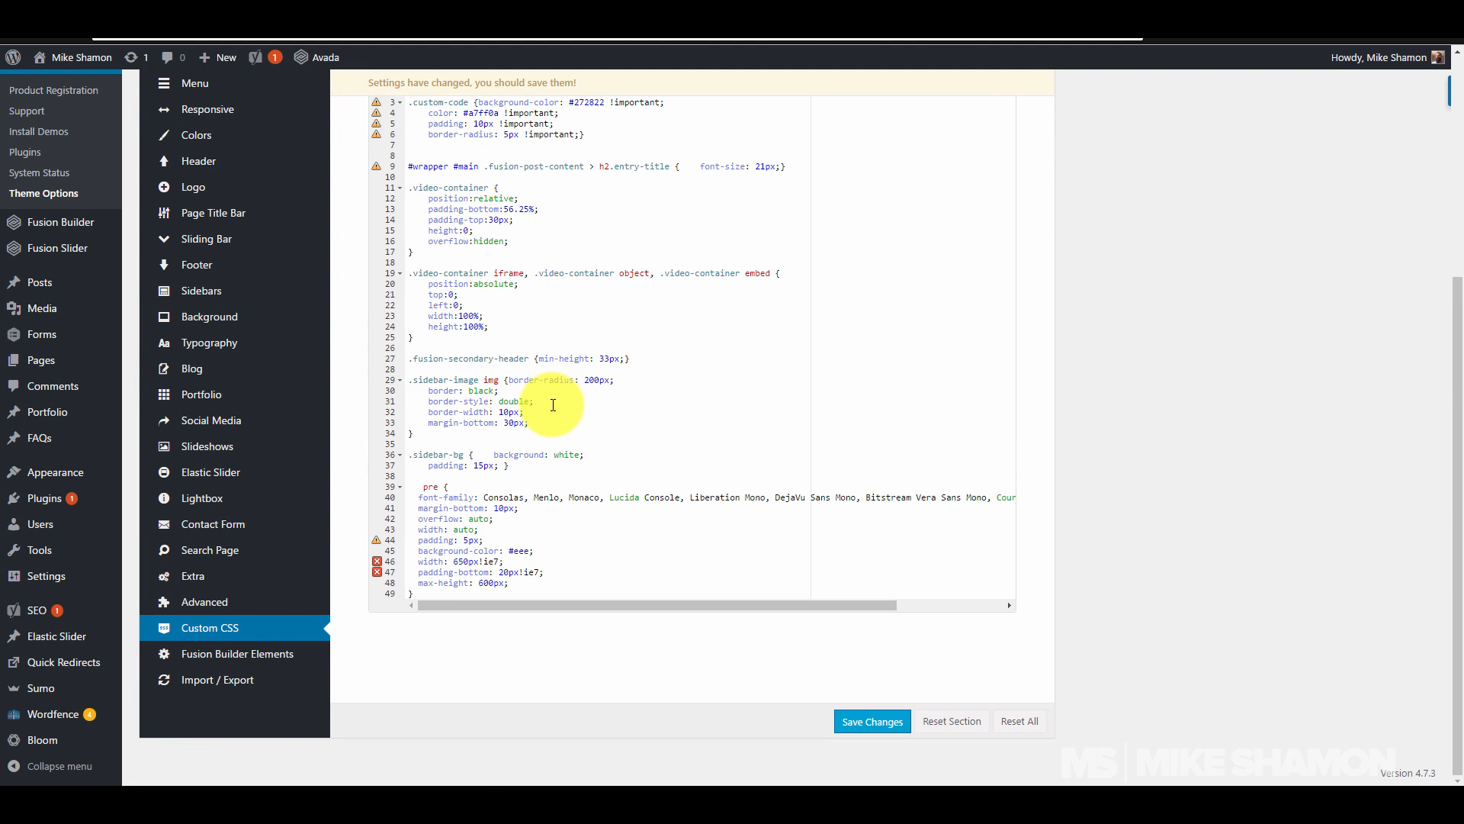
Step: Open the Fusion Builder Elements section and review the Button Element's size, shape, typography, color and border defaults
click(259, 653)
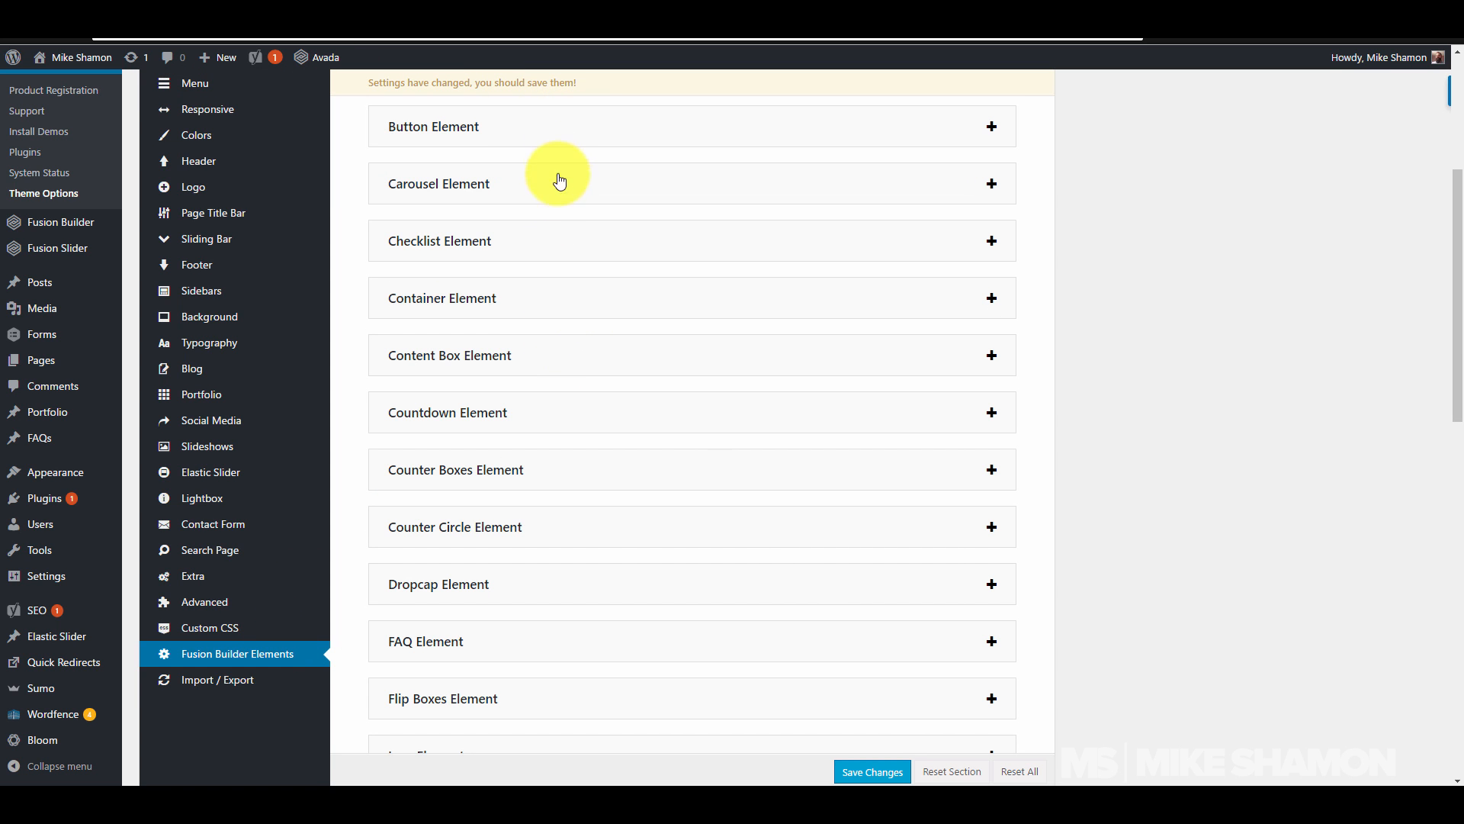
scroll(547, 223, up, 2)
click(544, 256)
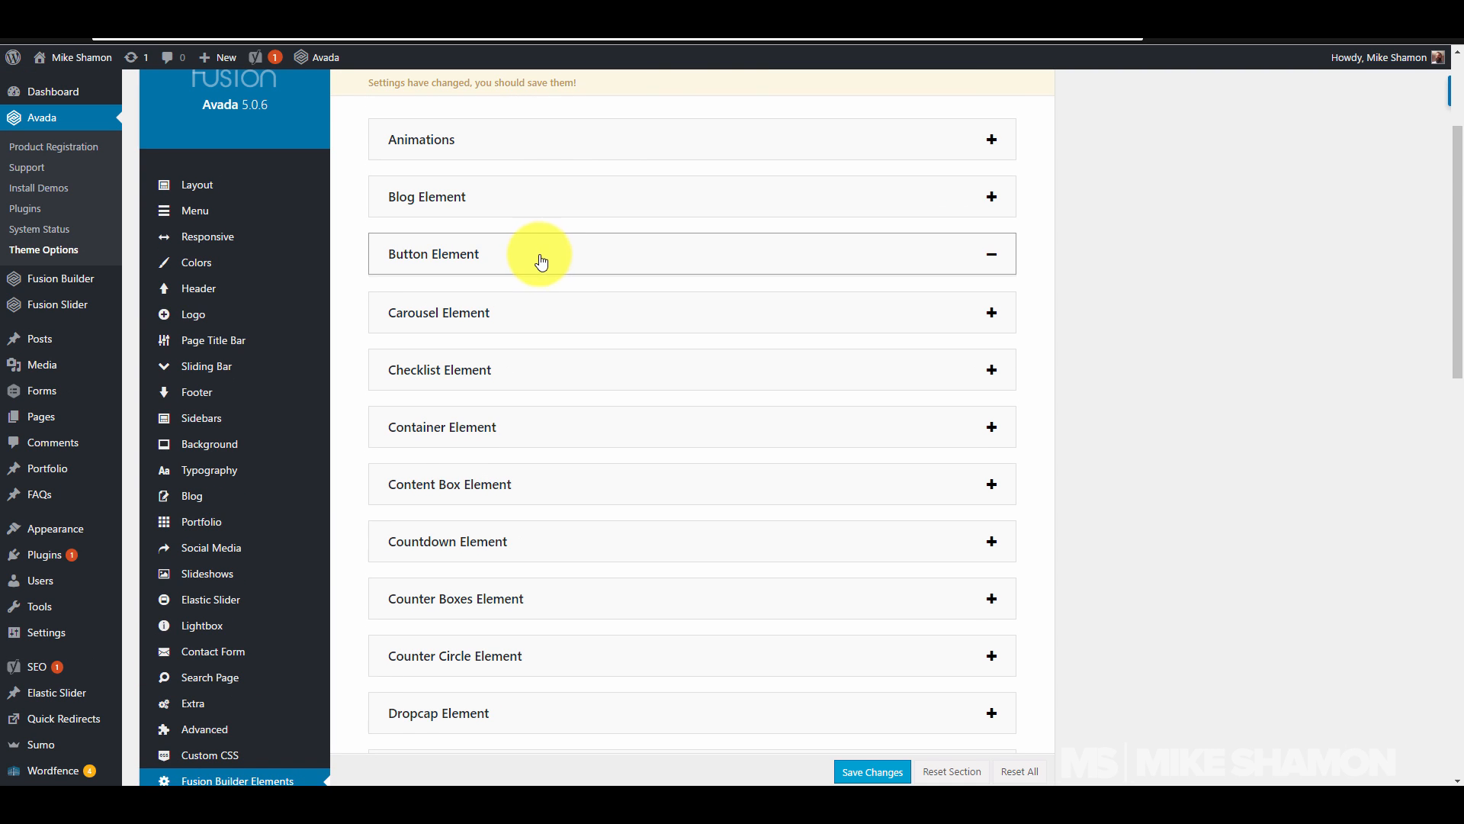
scroll(839, 446, down, 2)
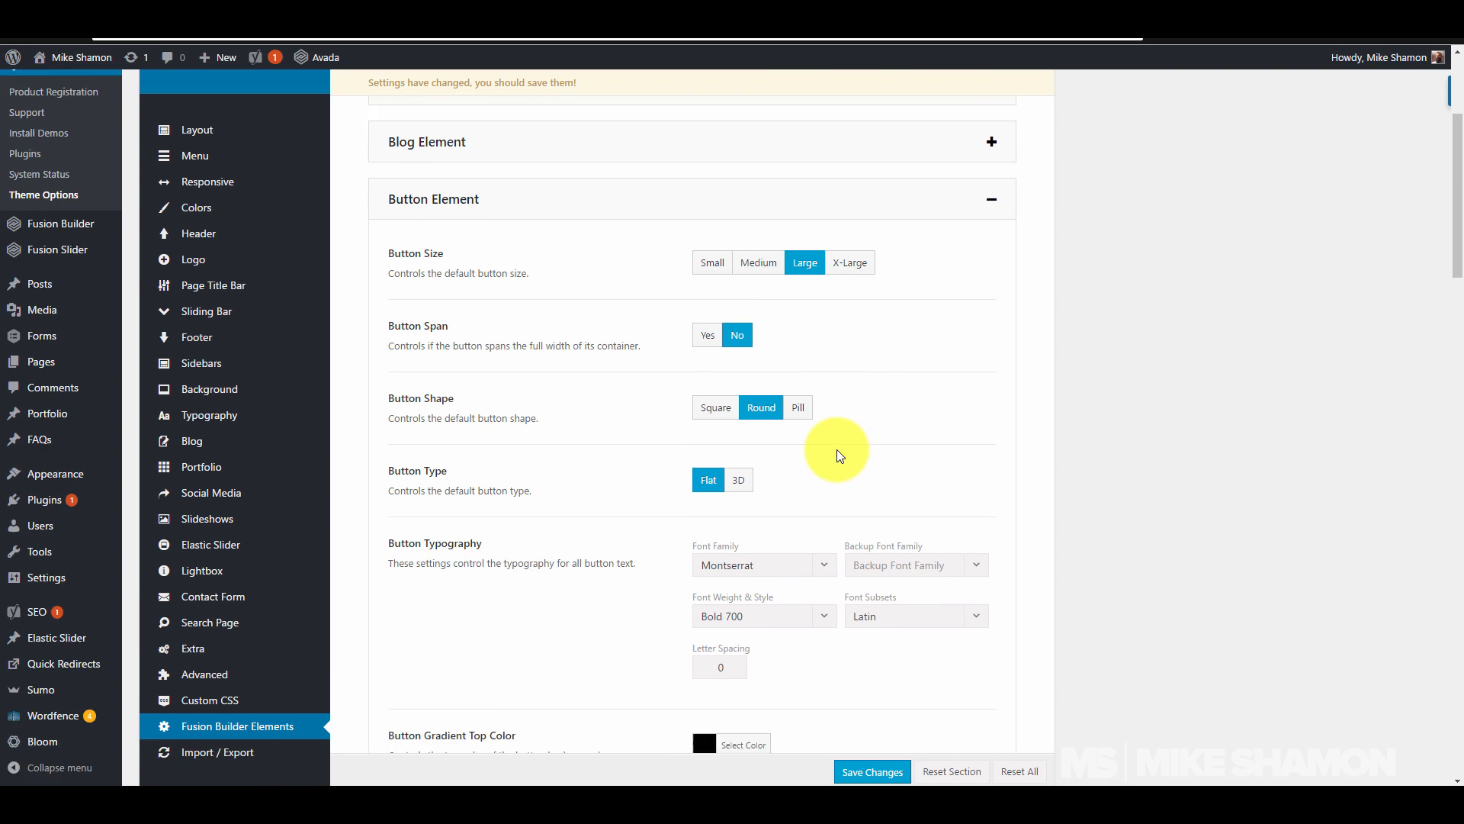
scroll(763, 479, down, 6)
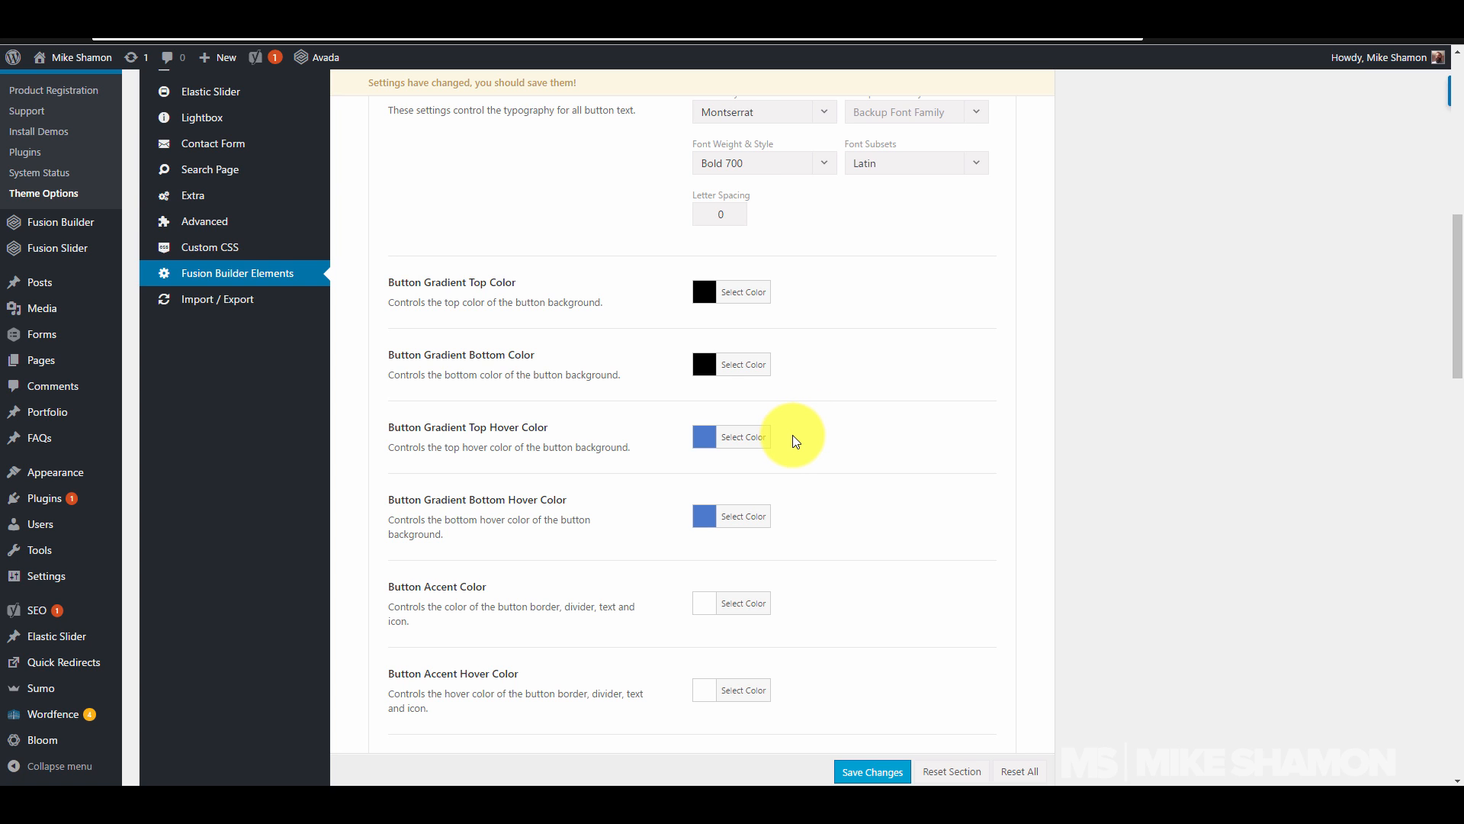
scroll(793, 436, down, 5)
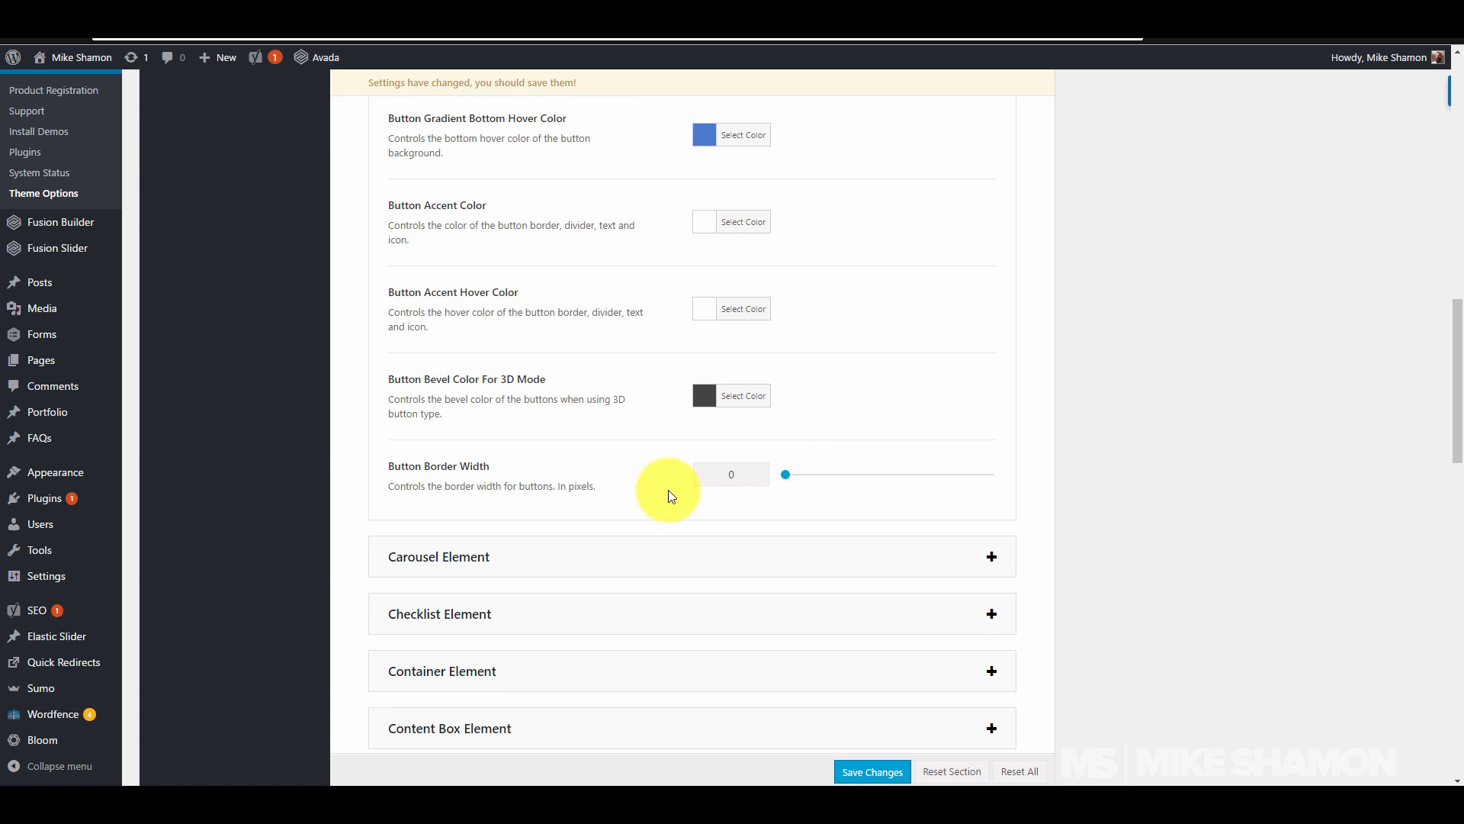
scroll(643, 529, down, 2)
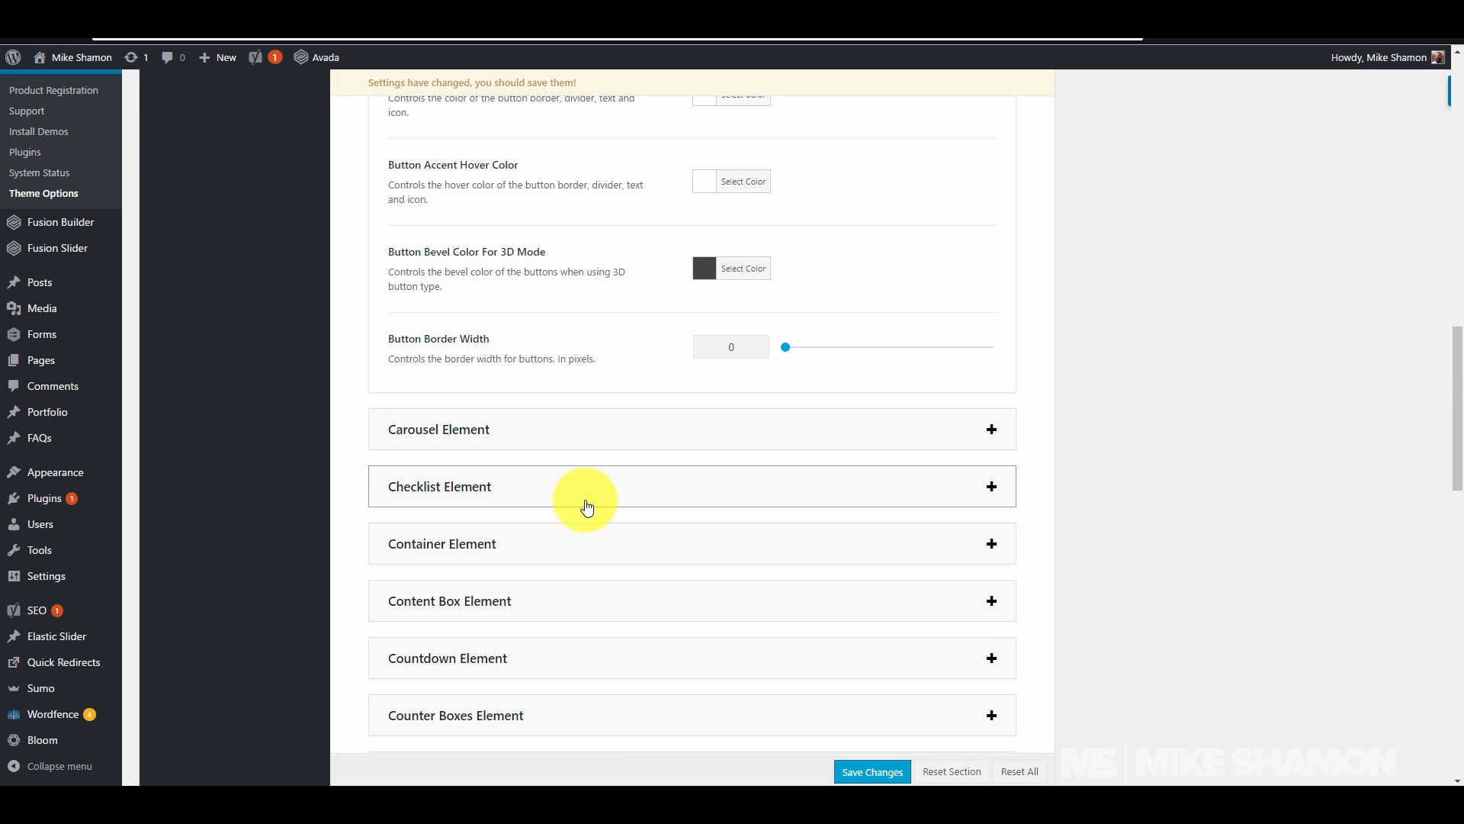
scroll(586, 507, down, 2)
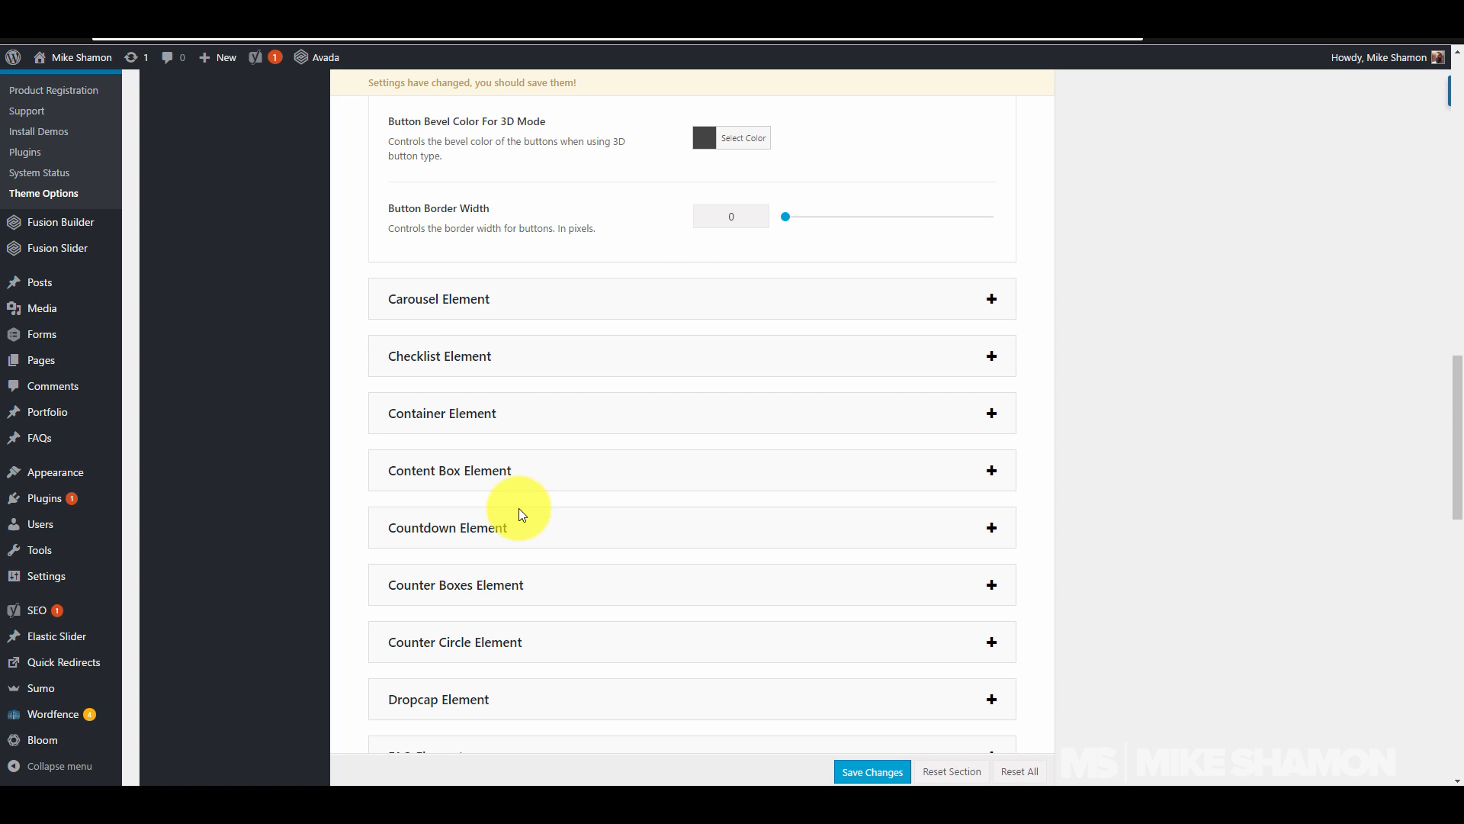
Step: Expand the Countdown Element defaults and review its timezone, background, color and link target settings
scroll(523, 514, down, 2)
click(493, 402)
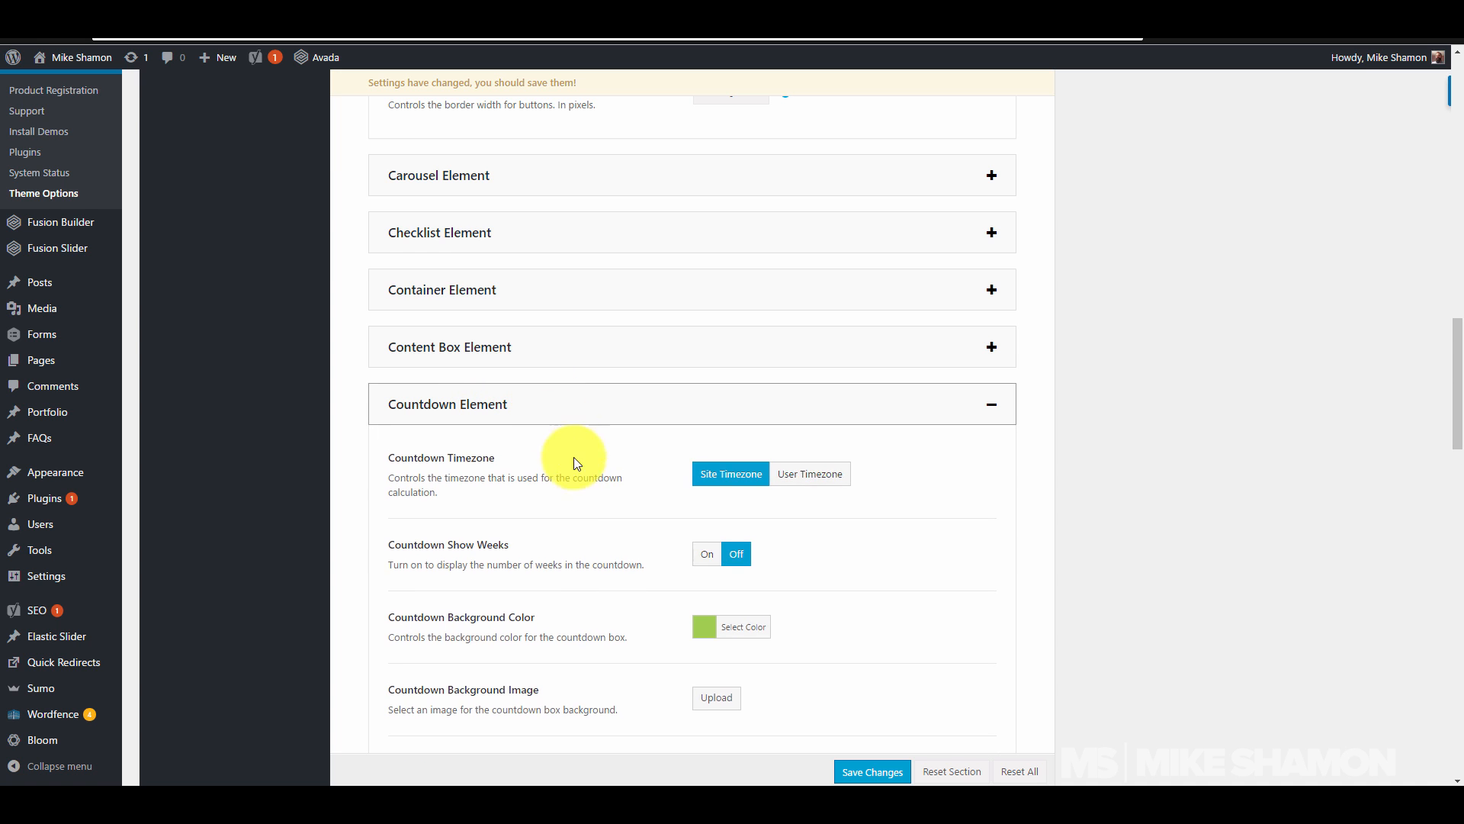
scroll(687, 504, down, 2)
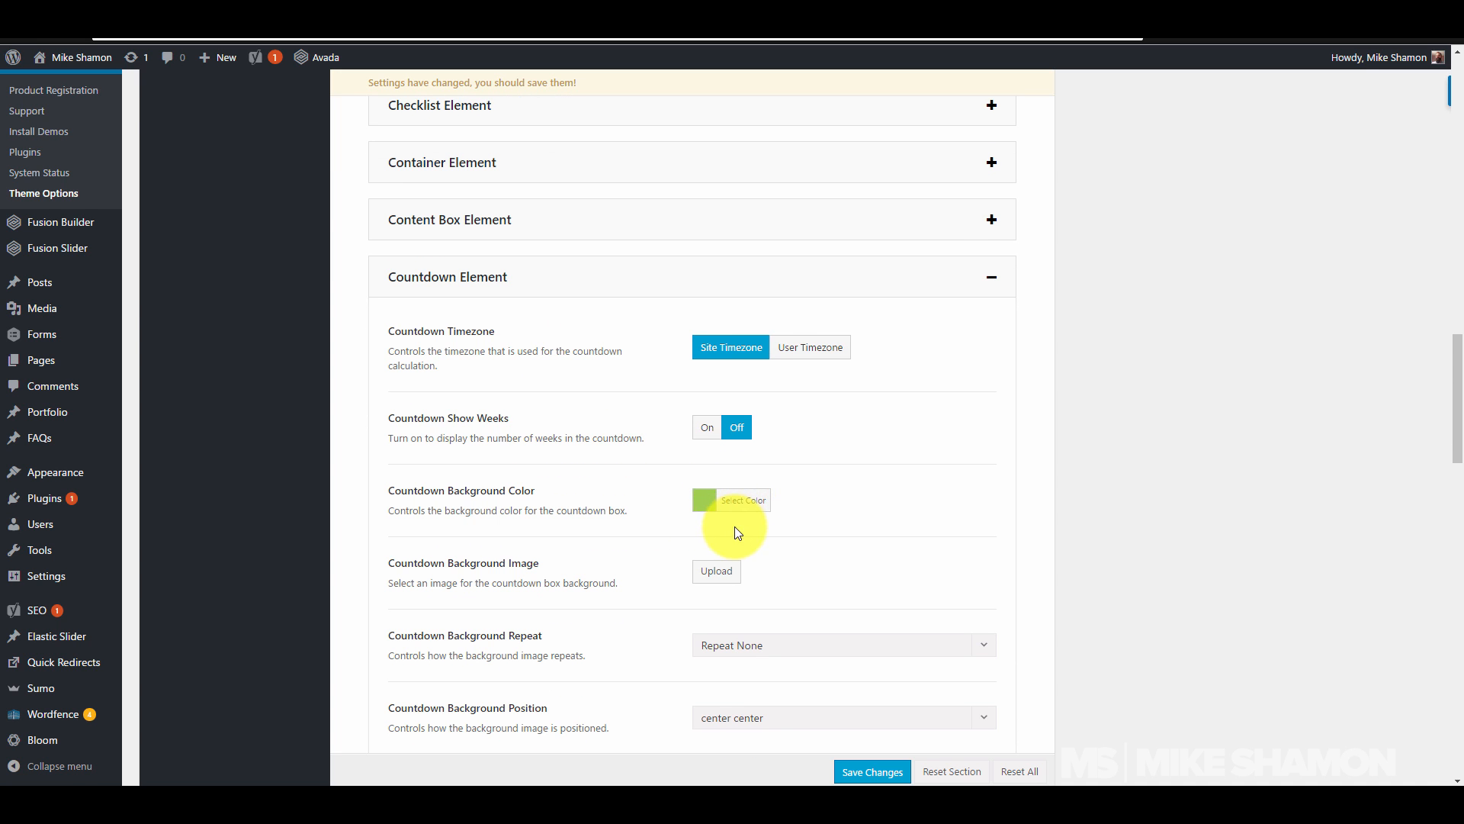
scroll(729, 557, down, 4)
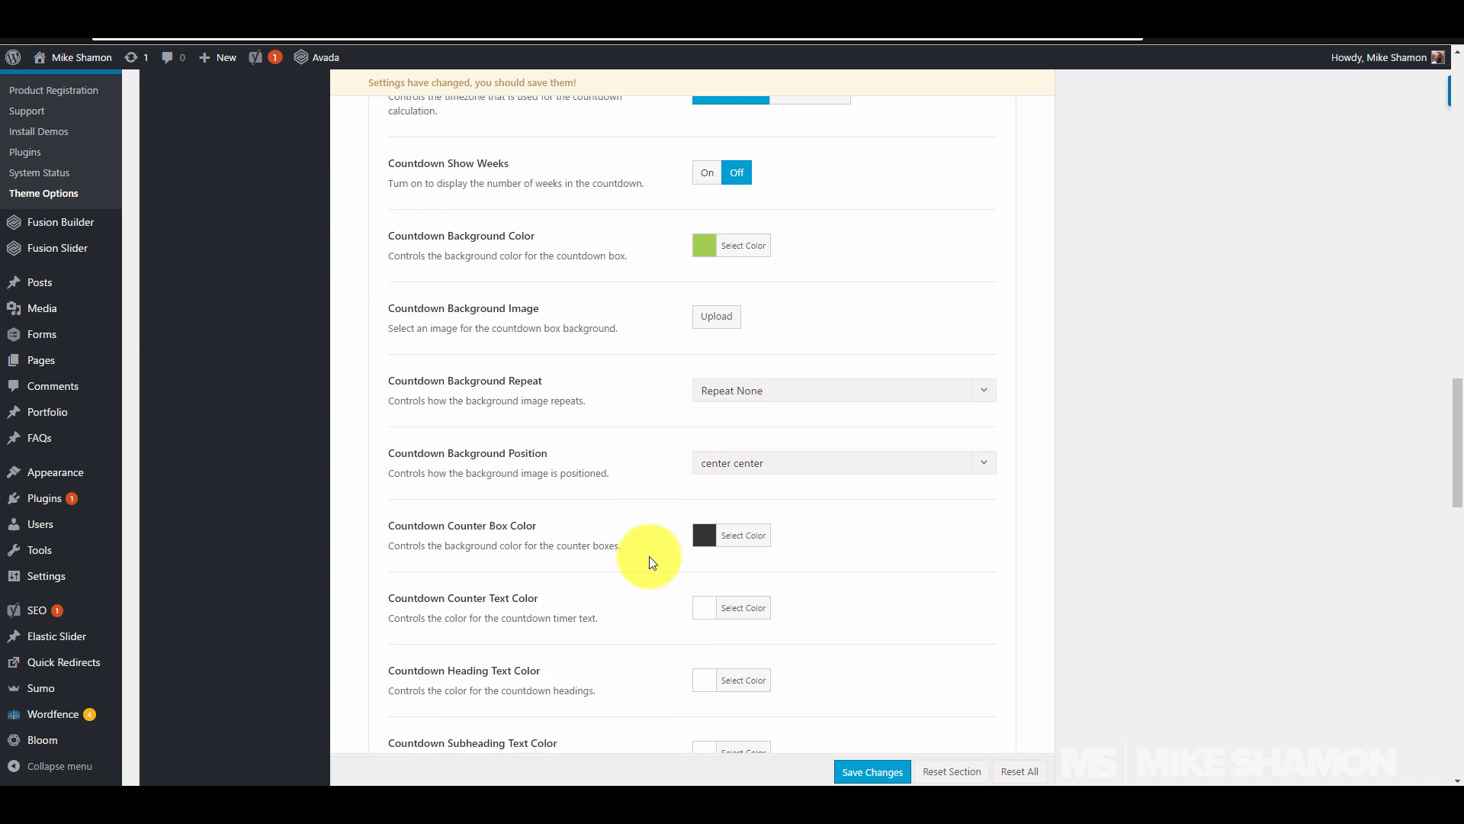
scroll(648, 561, down, 4)
scroll(644, 568, down, 4)
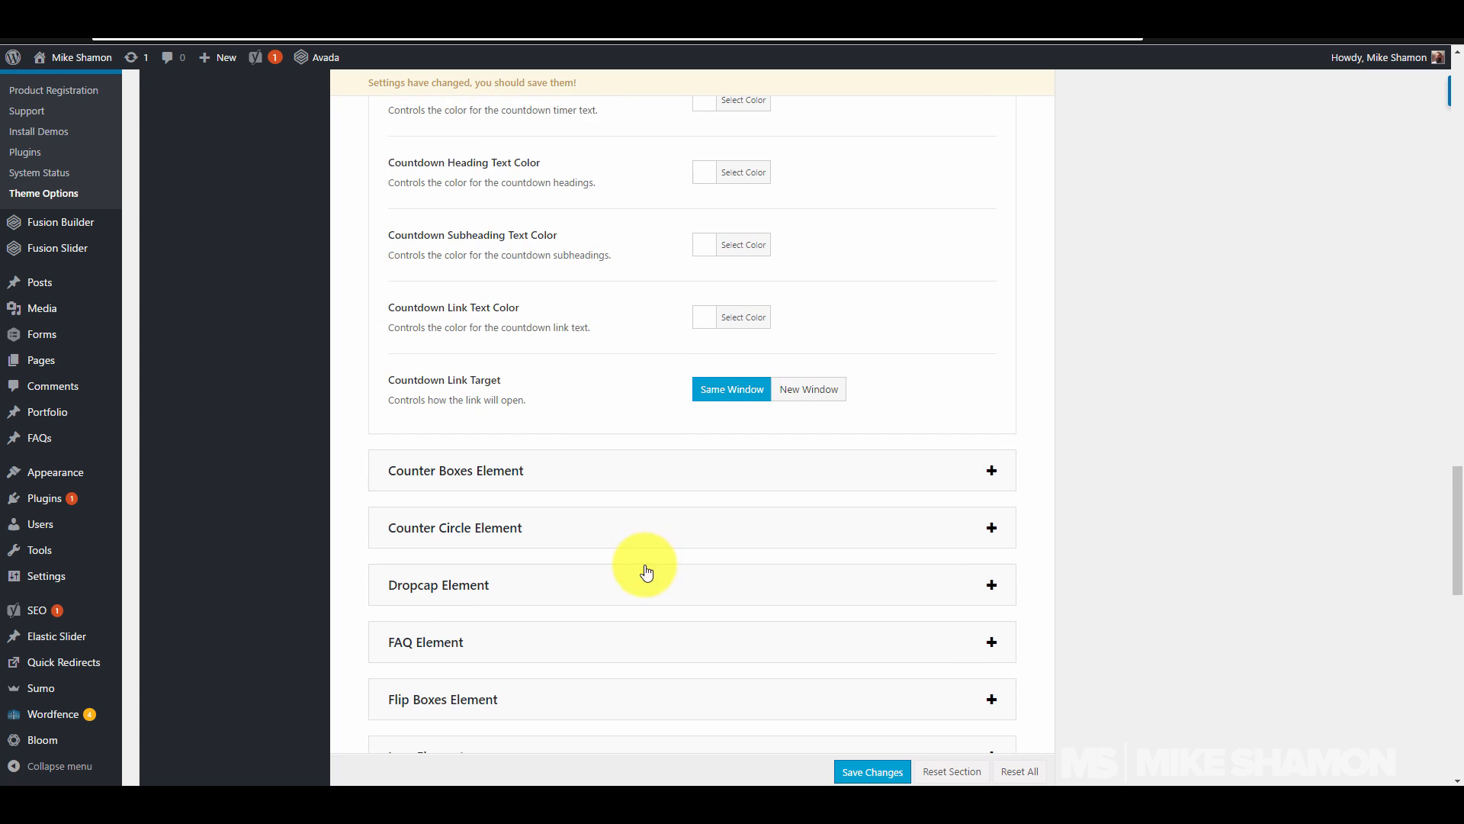
Step: Expand the FAQ Element to view its featured image and filter settings, and expand the Person Element defaults
scroll(610, 545, down, 2)
click(618, 515)
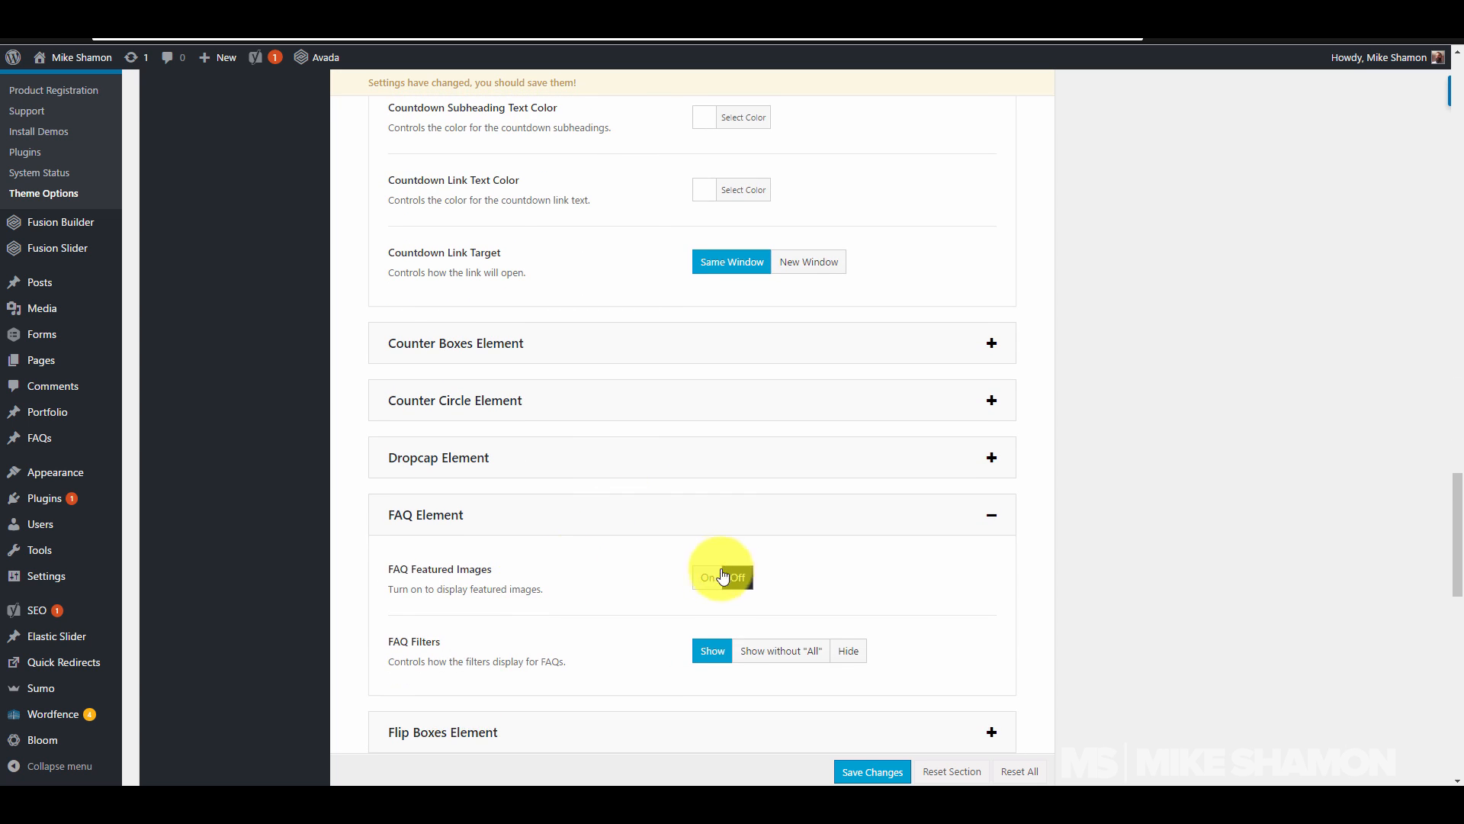
scroll(610, 541, down, 2)
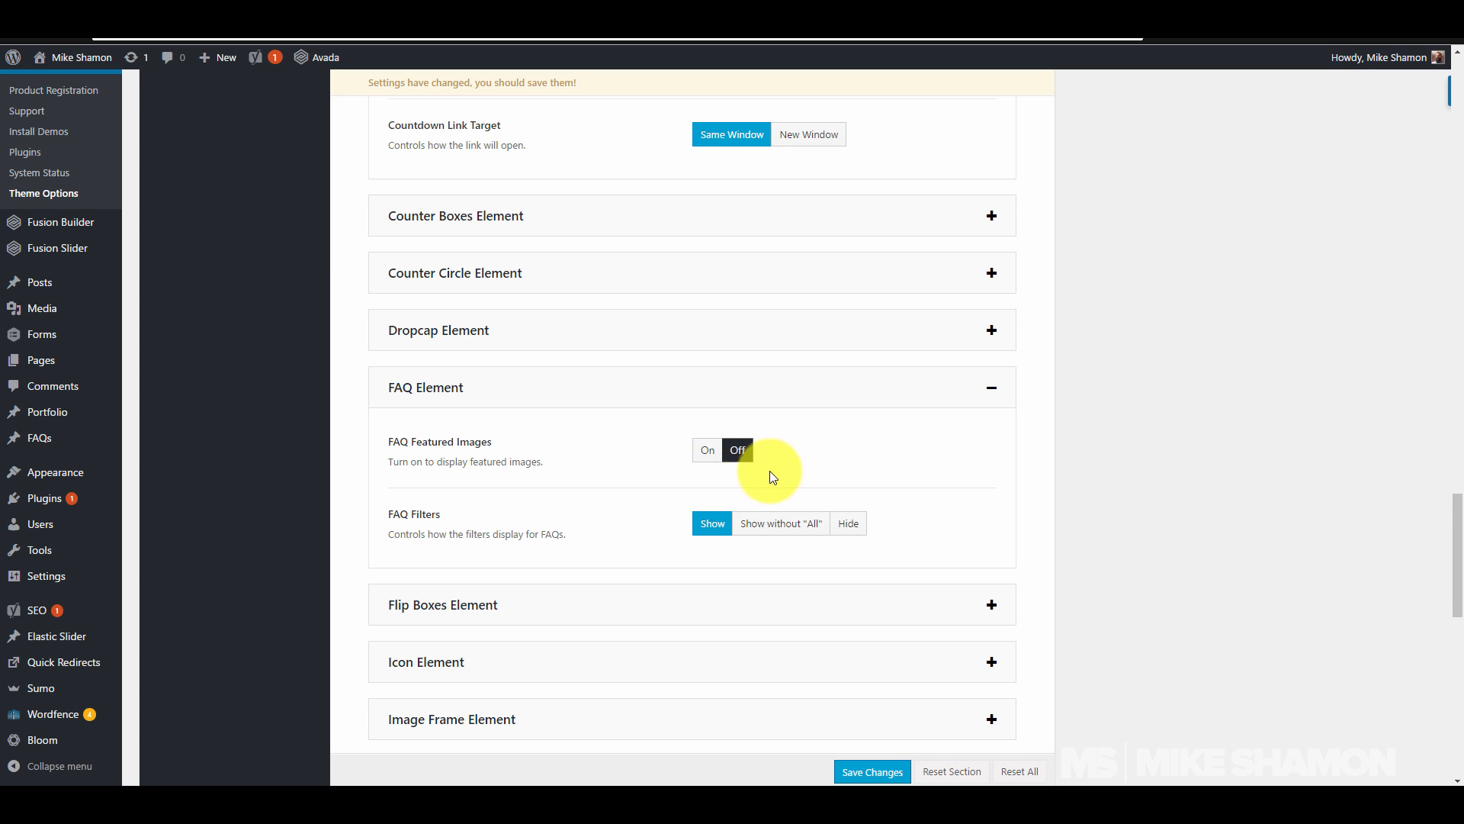
scroll(602, 510, down, 3)
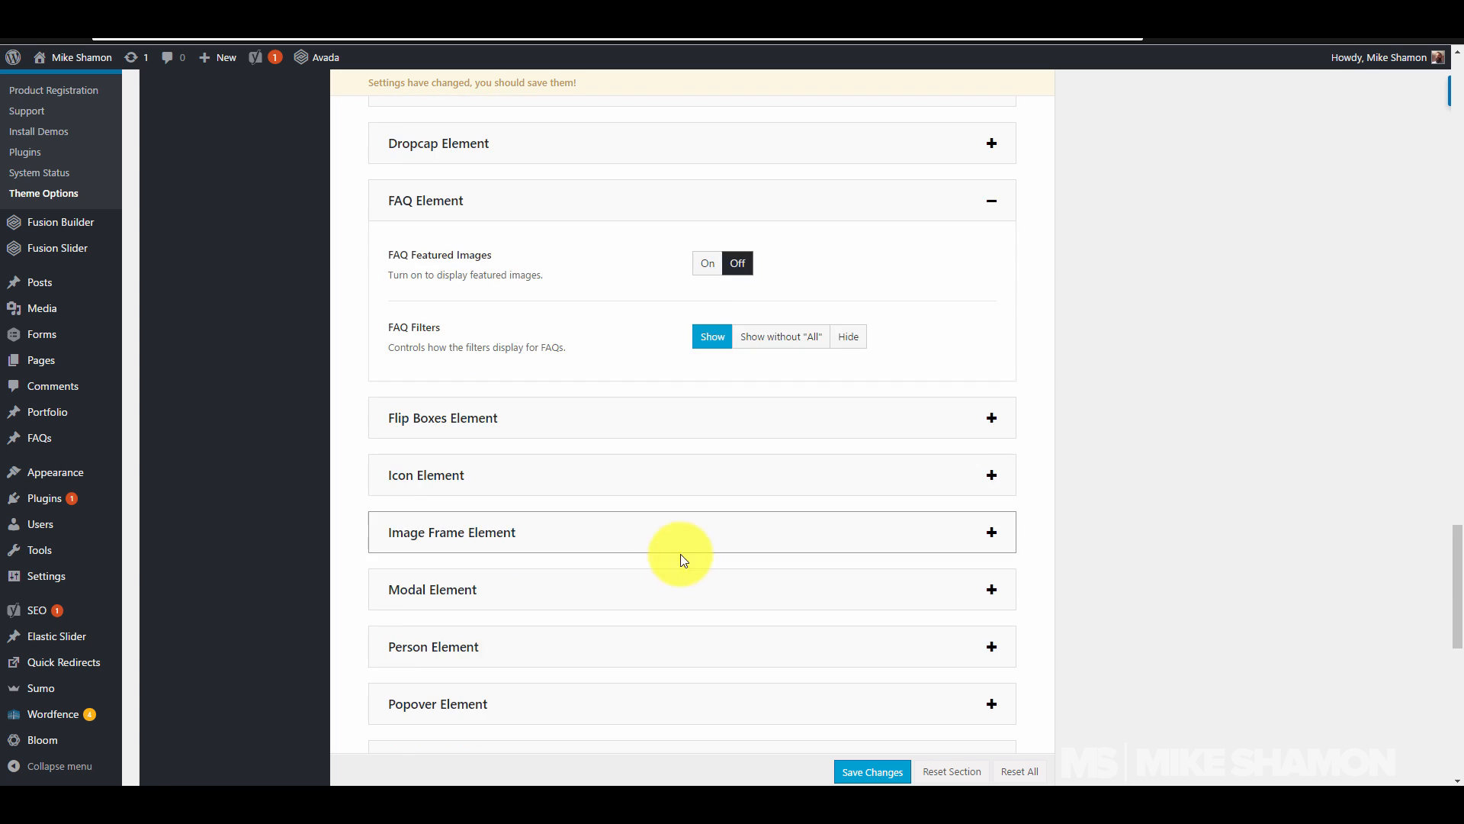
scroll(680, 554, down, 3)
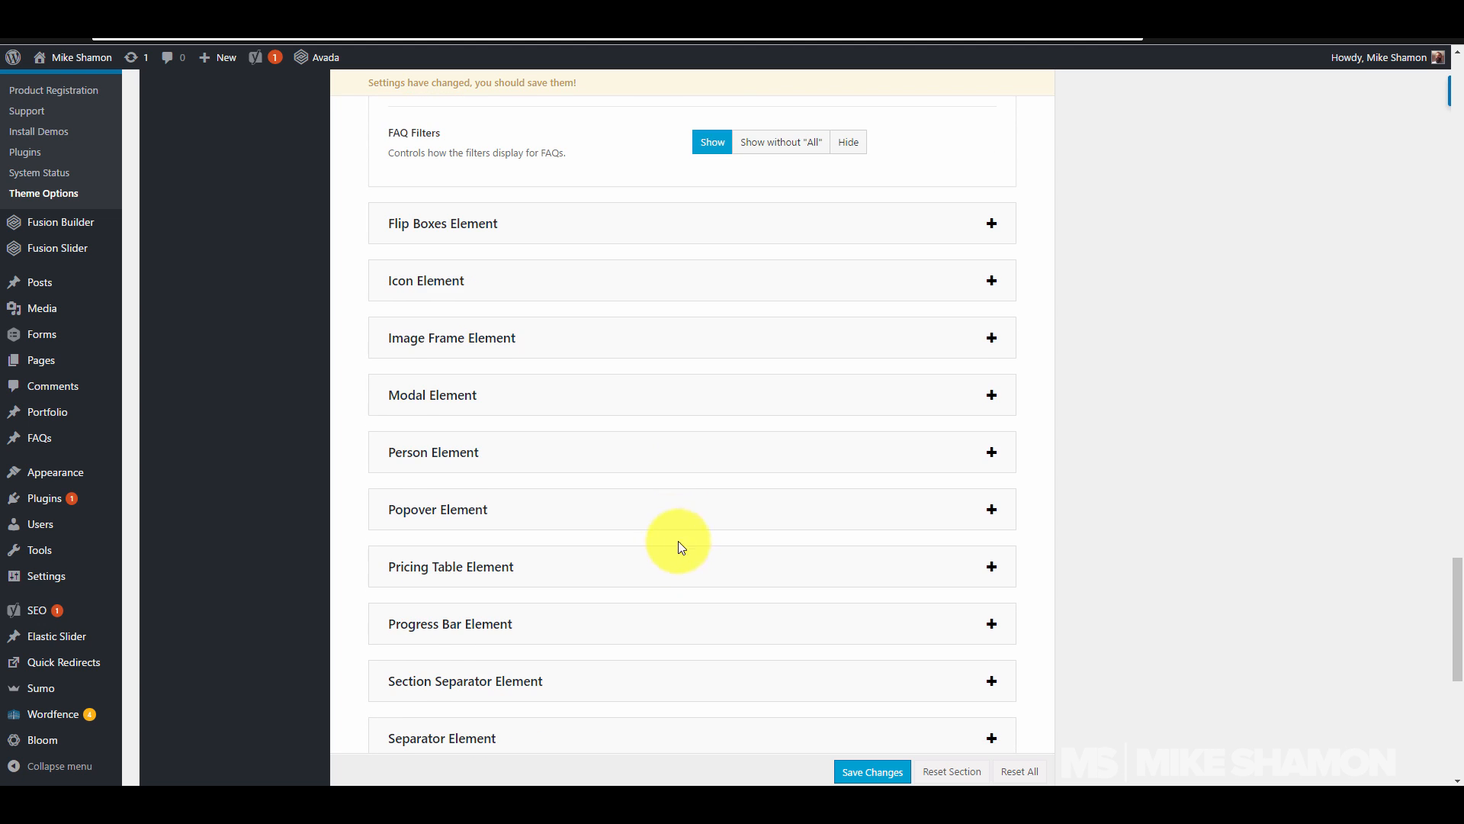
click(765, 476)
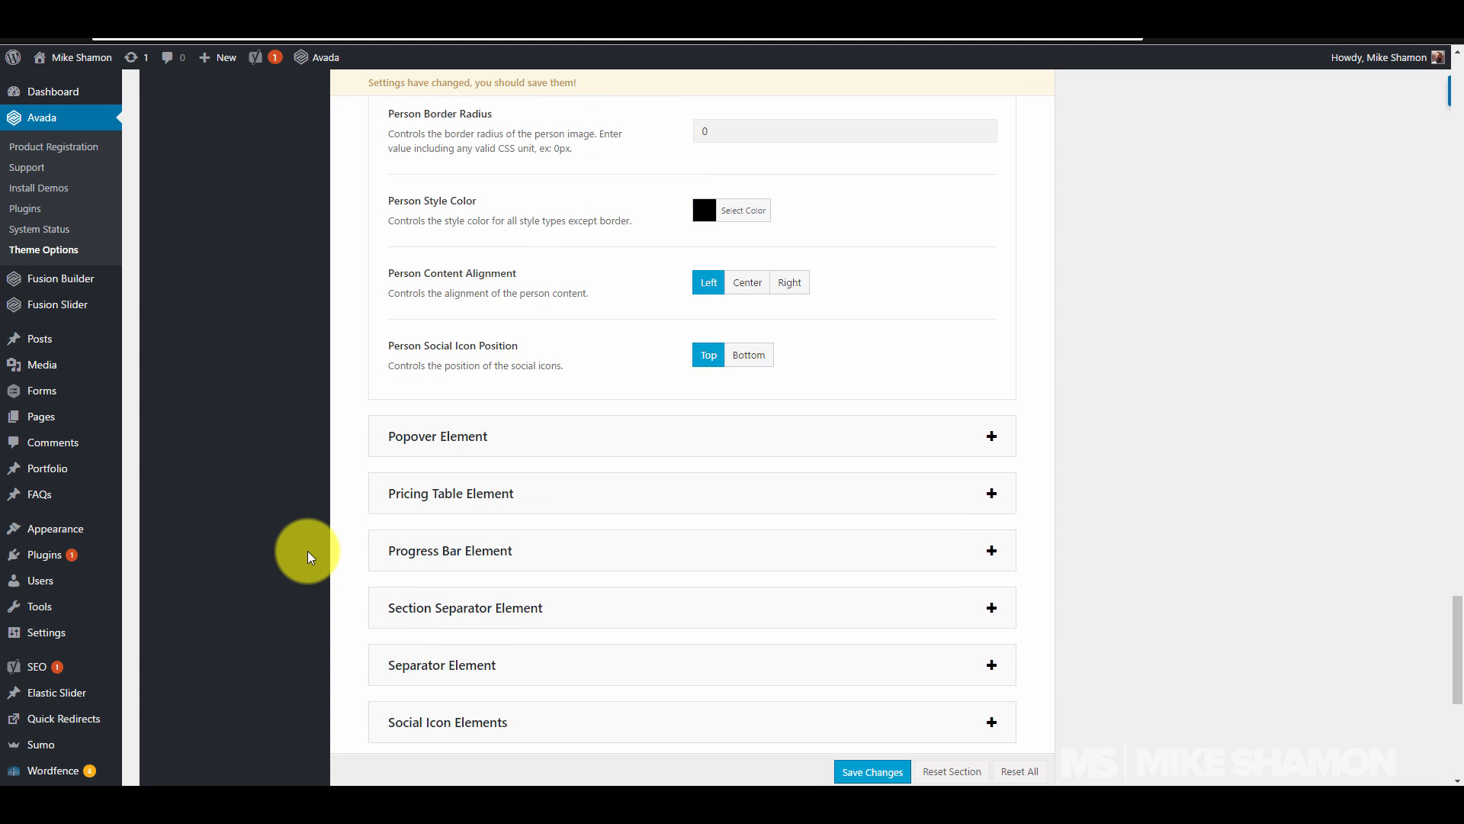
Step: Open the Forms Styling options under Extra and review the form height and color settings
scroll(308, 550, up, 15)
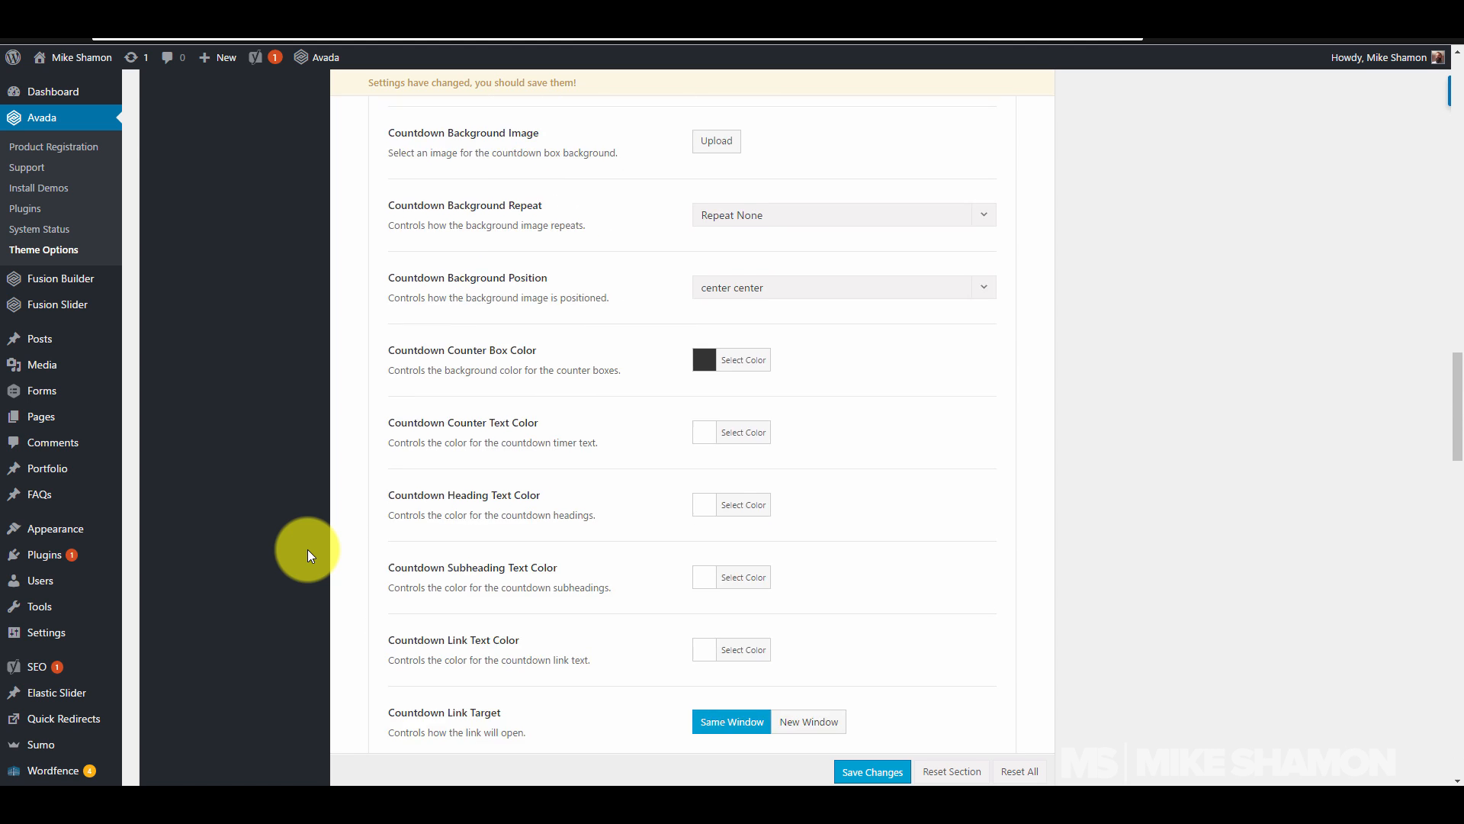
scroll(308, 549, up, 10)
mouse_move(269, 437)
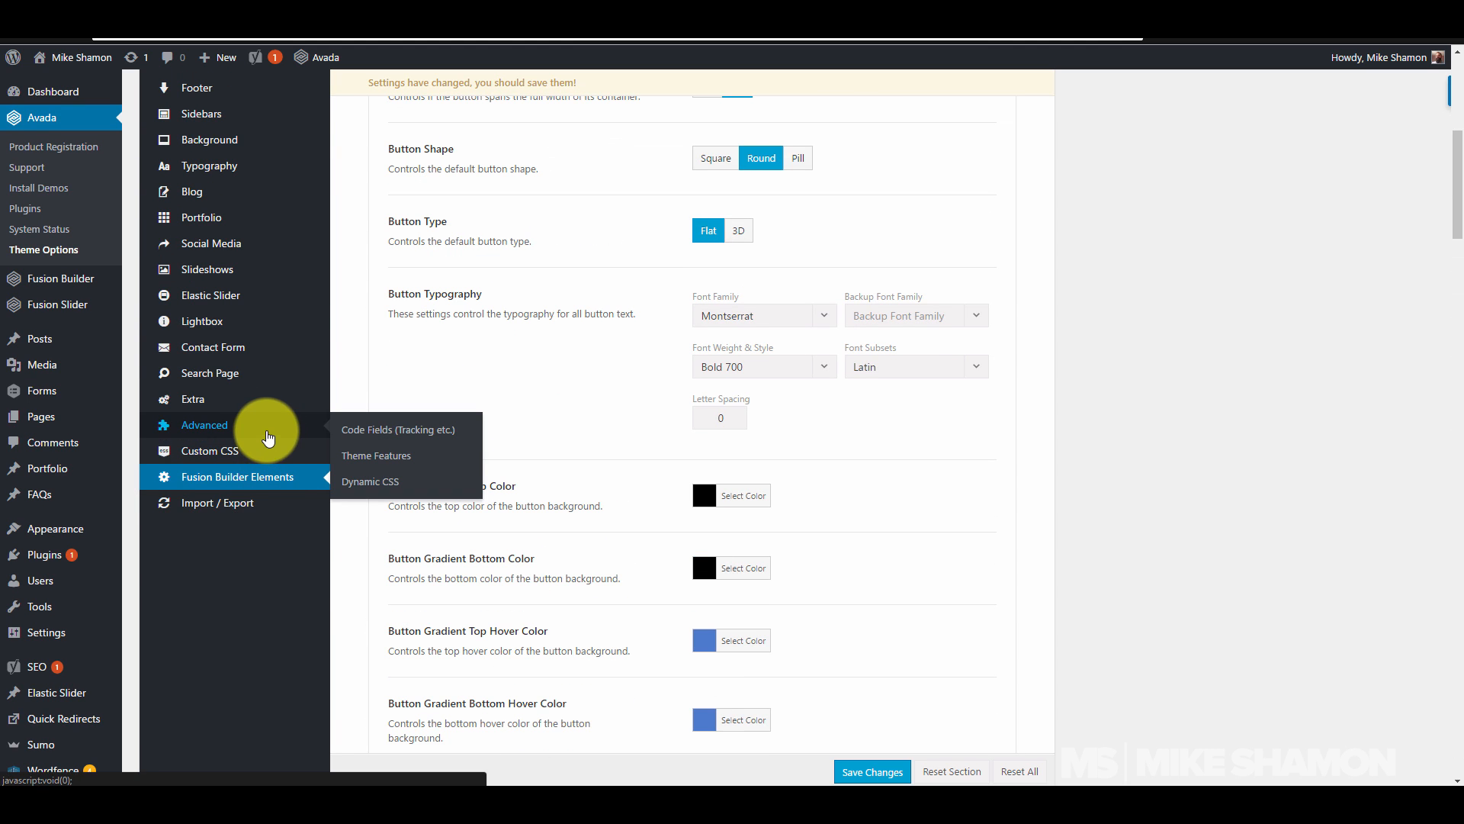
mouse_move(280, 410)
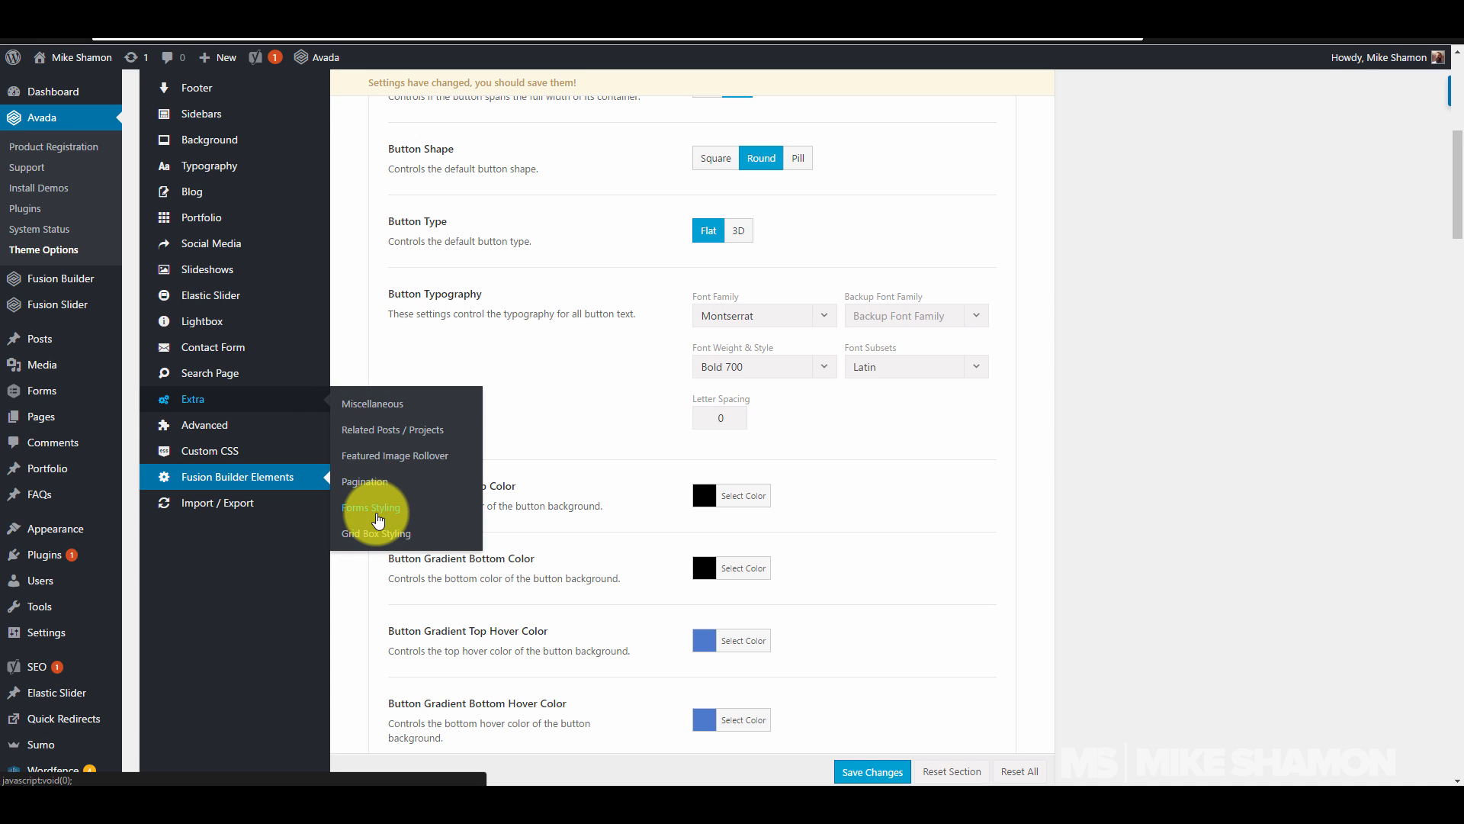
click(378, 507)
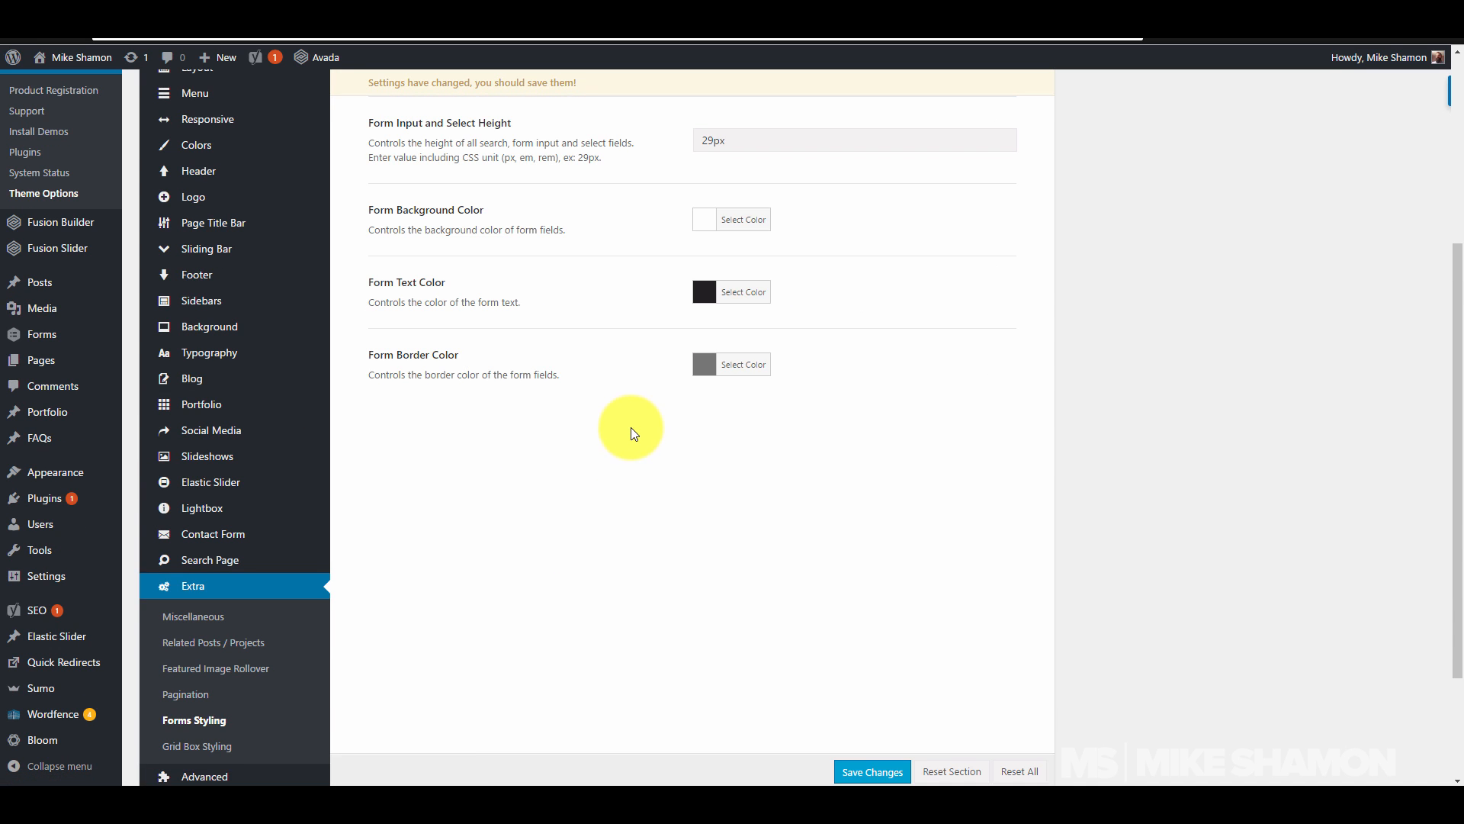
scroll(631, 433, up, 4)
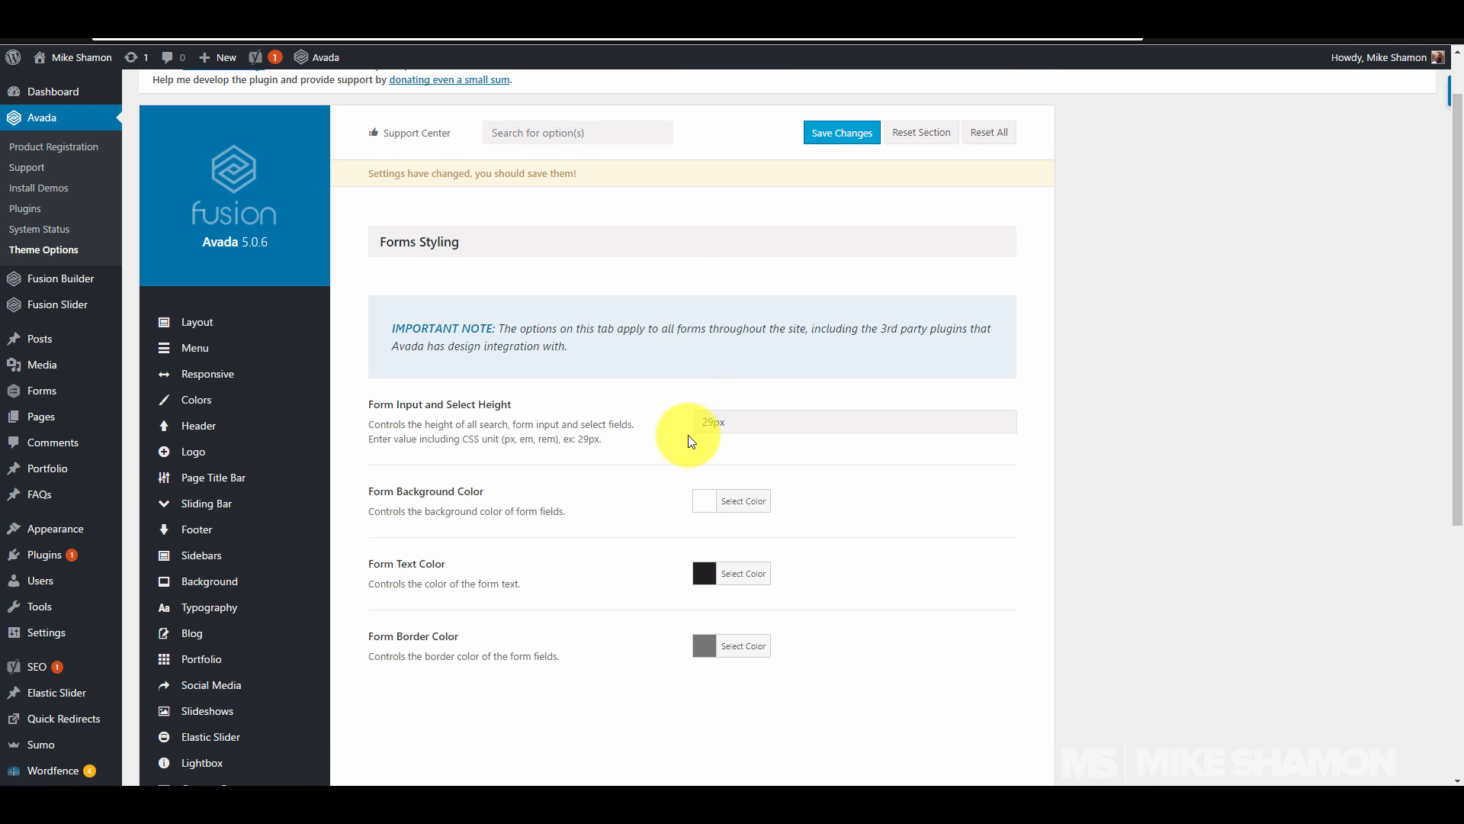
scroll(695, 630, down, 2)
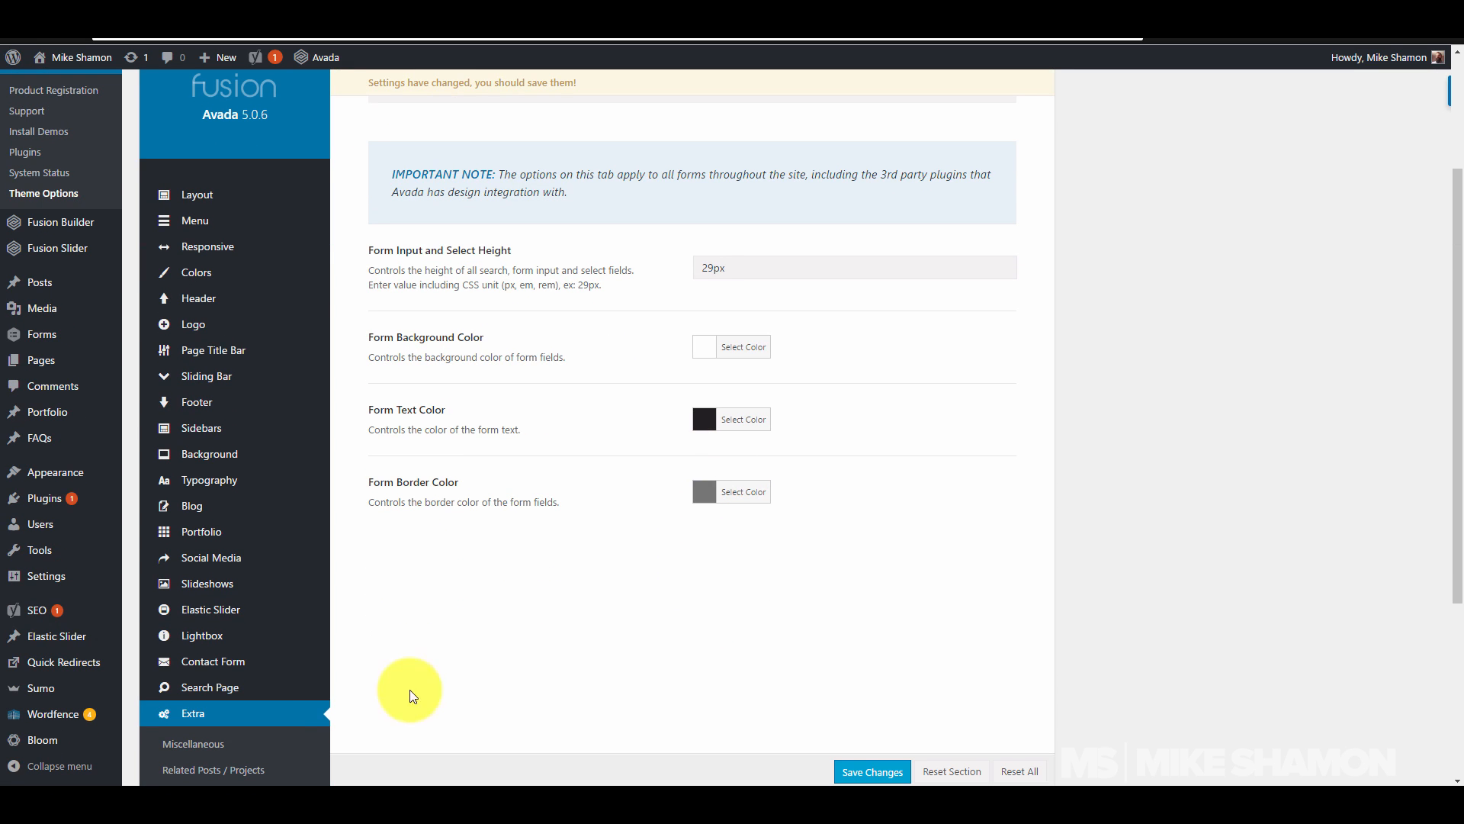
Step: View the Featured Image Rollover options under Extra and the Code Fields (Tracking etc.) options under Advanced
scroll(519, 526, down, 1)
scroll(519, 526, down, 3)
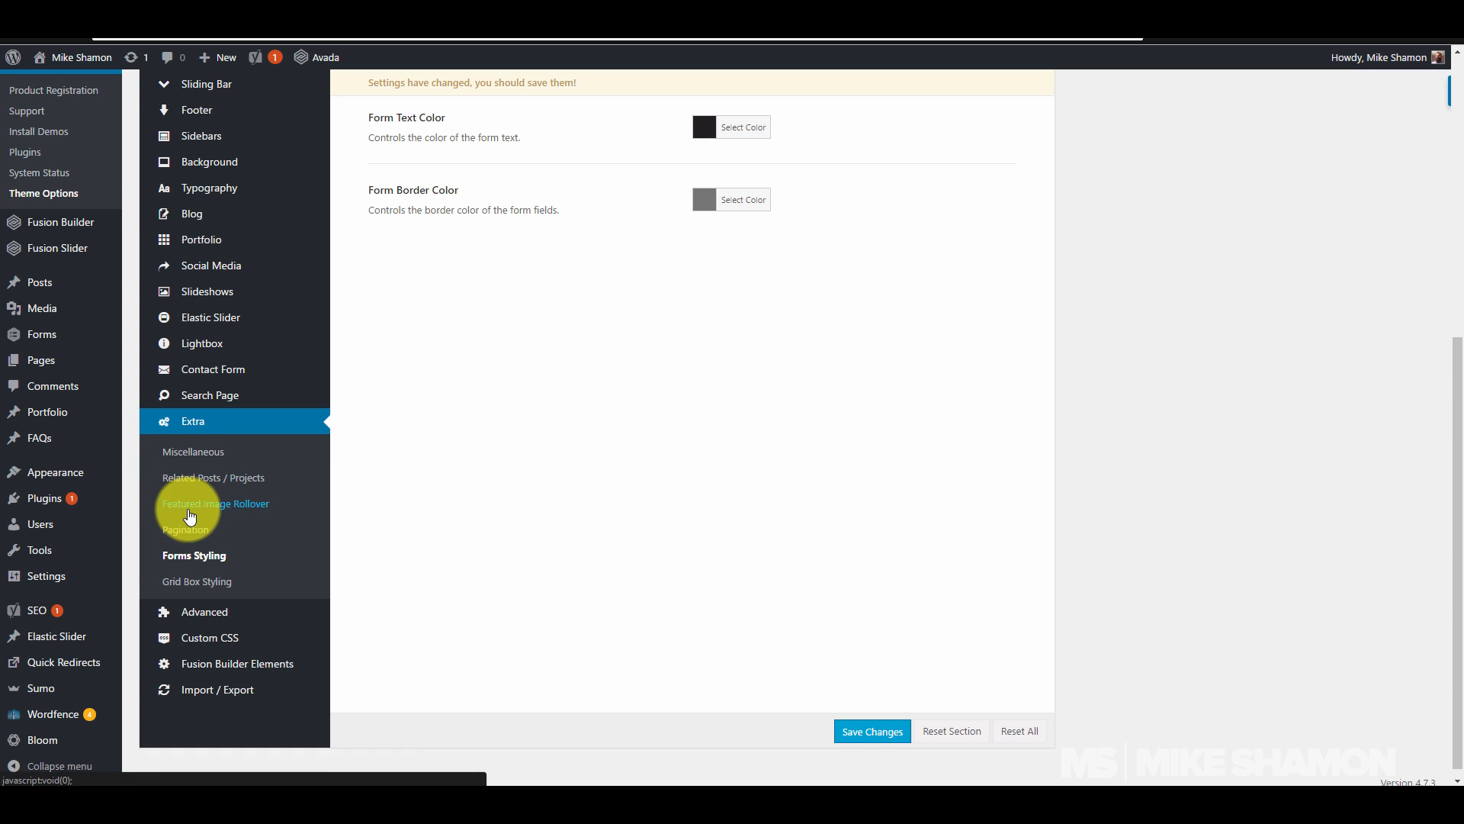
click(189, 504)
scroll(458, 526, down, 3)
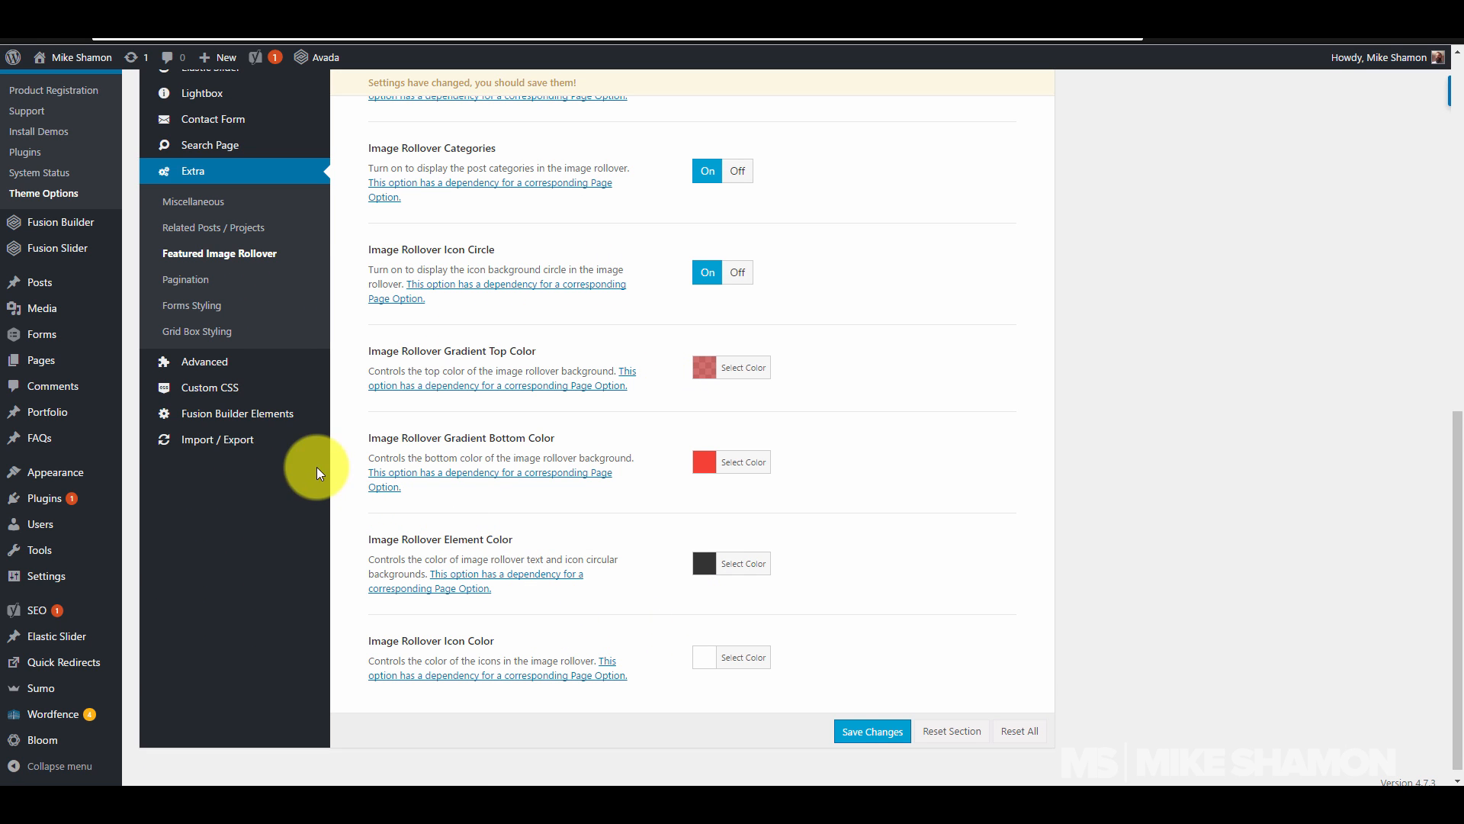
click(281, 374)
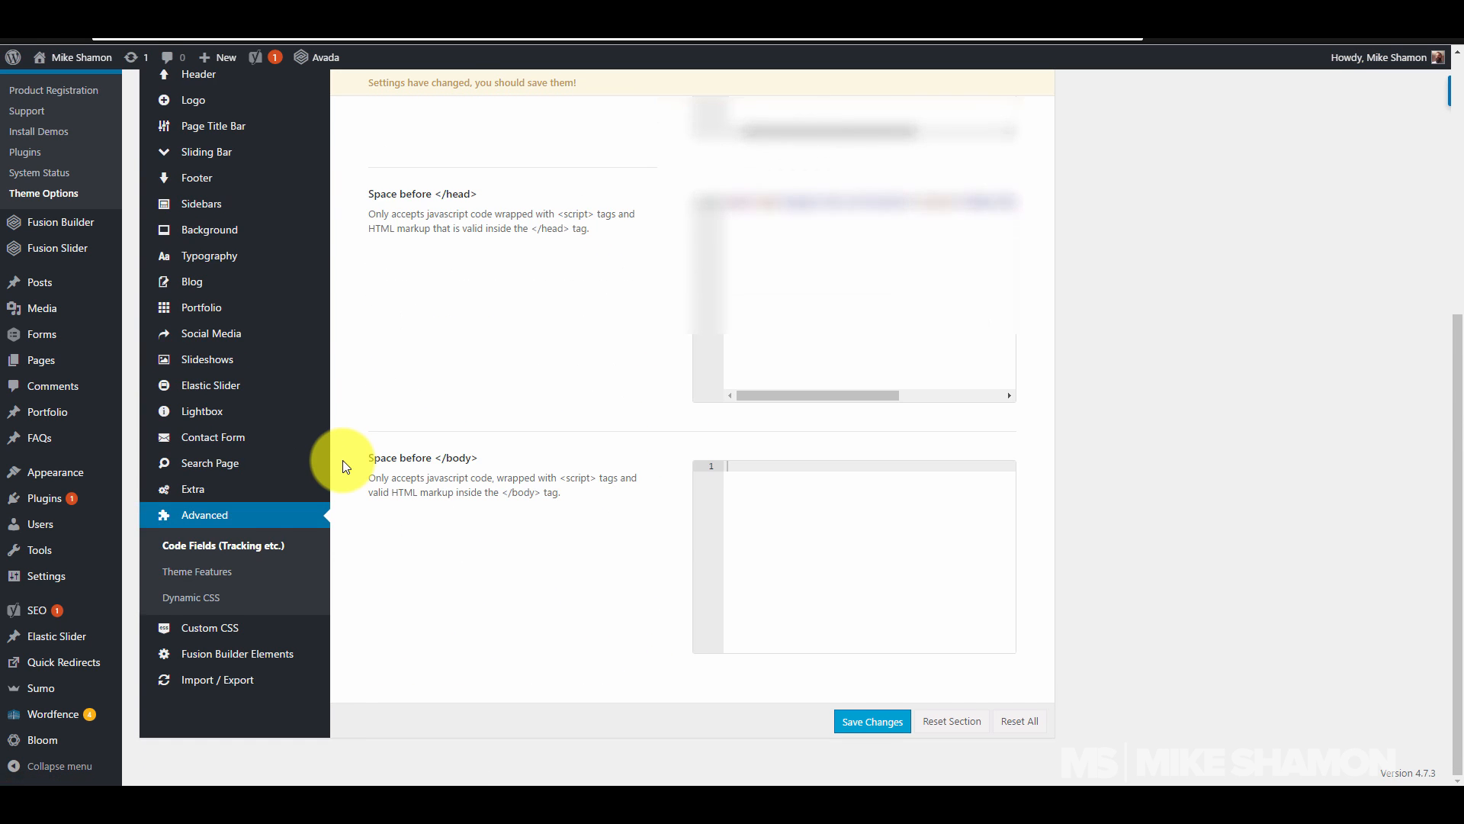
scroll(690, 349, down, 4)
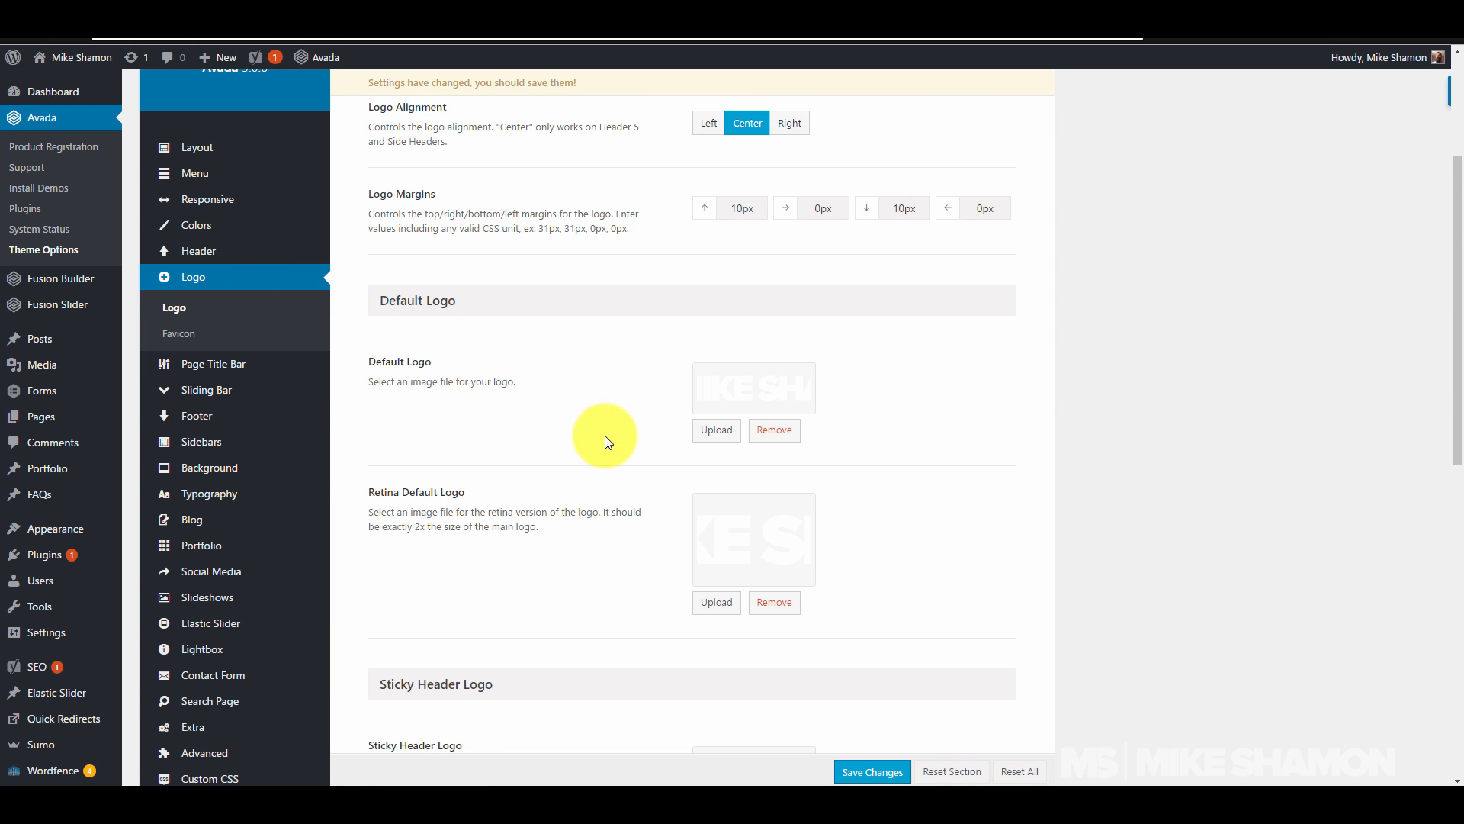
Step: Review the Logo options, covering alignment, margins and the default, sticky header and mobile logo images
scroll(599, 431, up, 4)
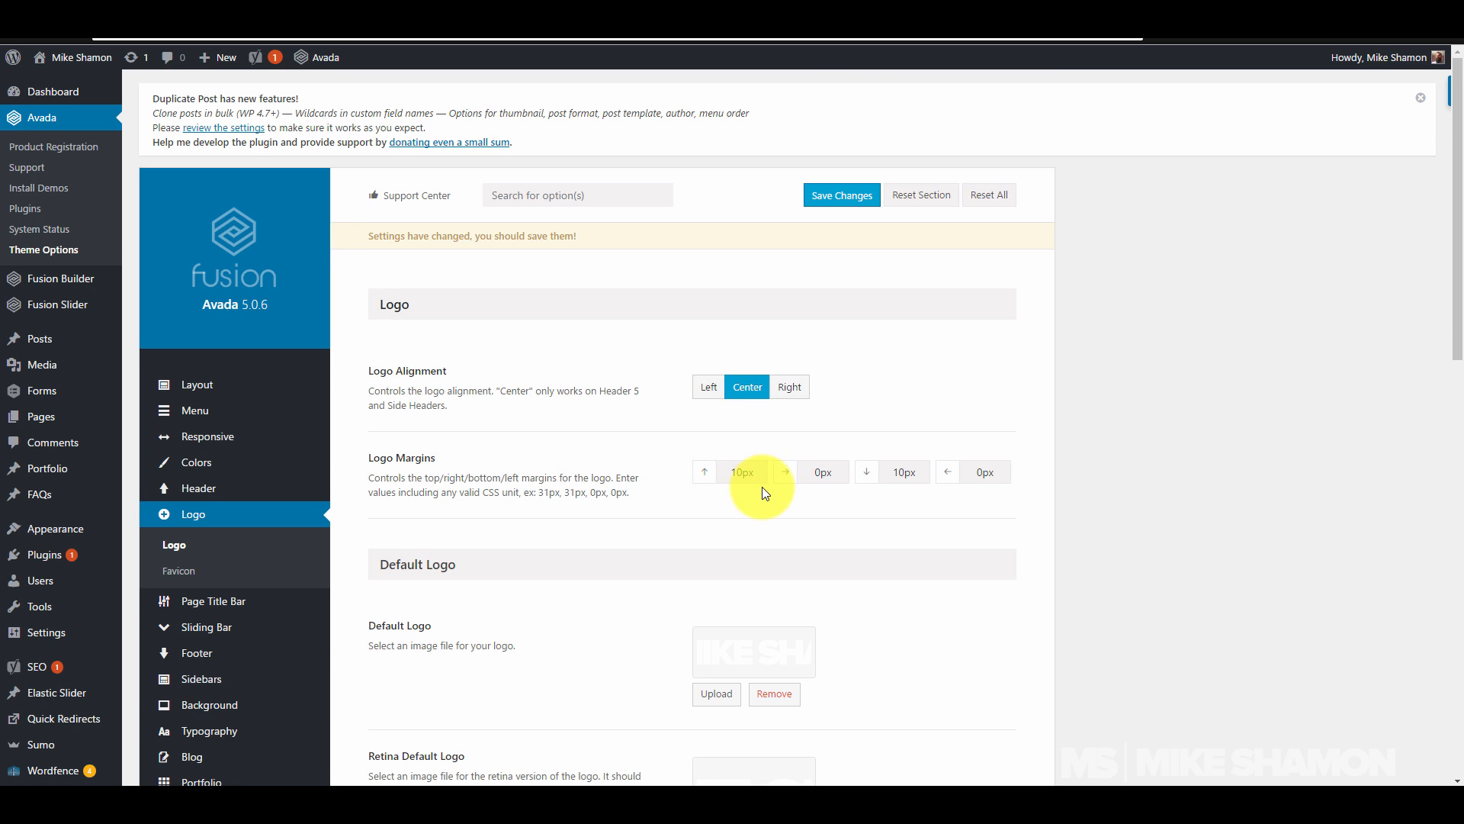
scroll(761, 488, down, 3)
scroll(549, 451, down, 1)
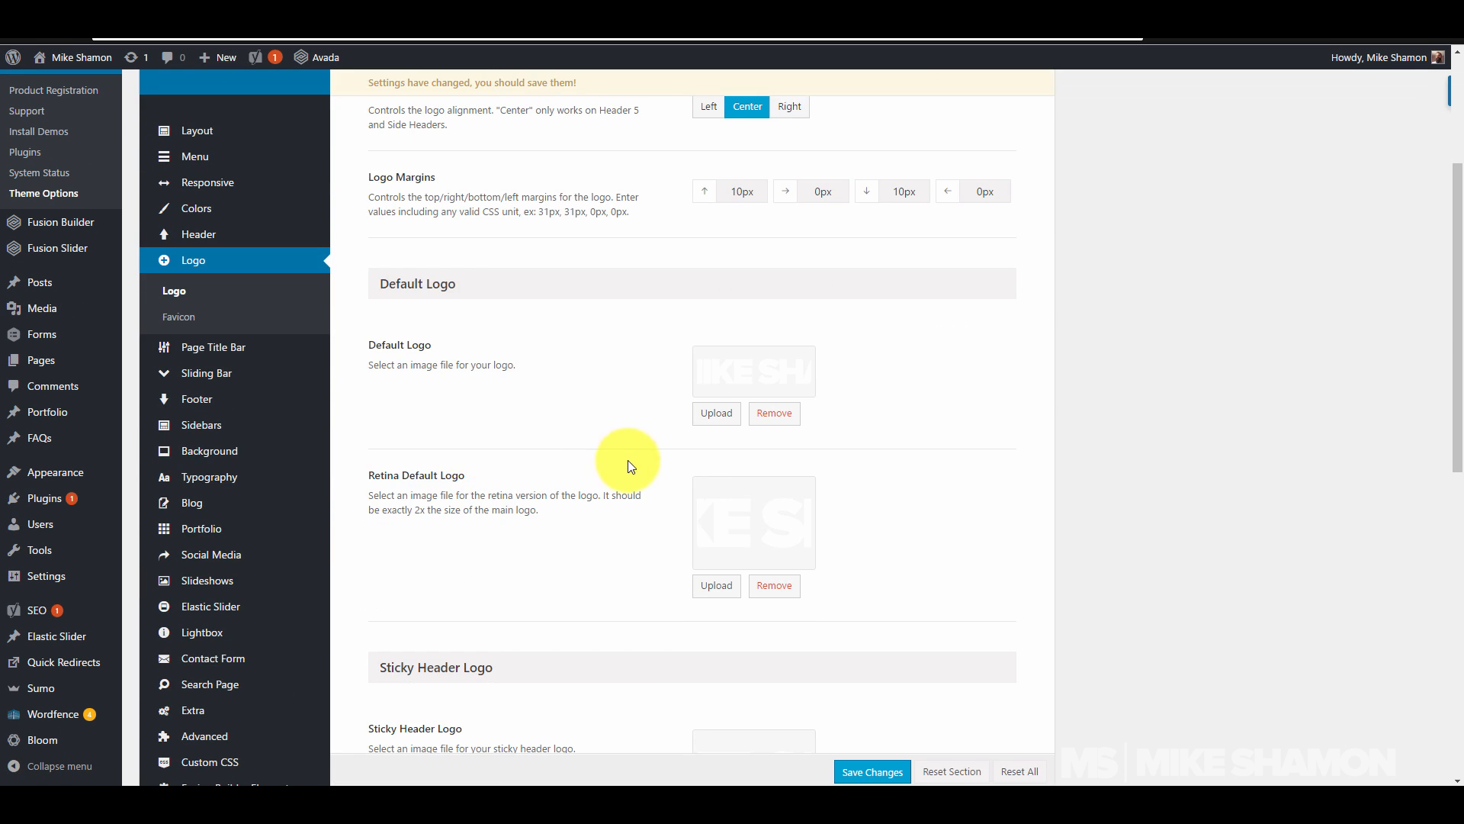
scroll(549, 598, down, 5)
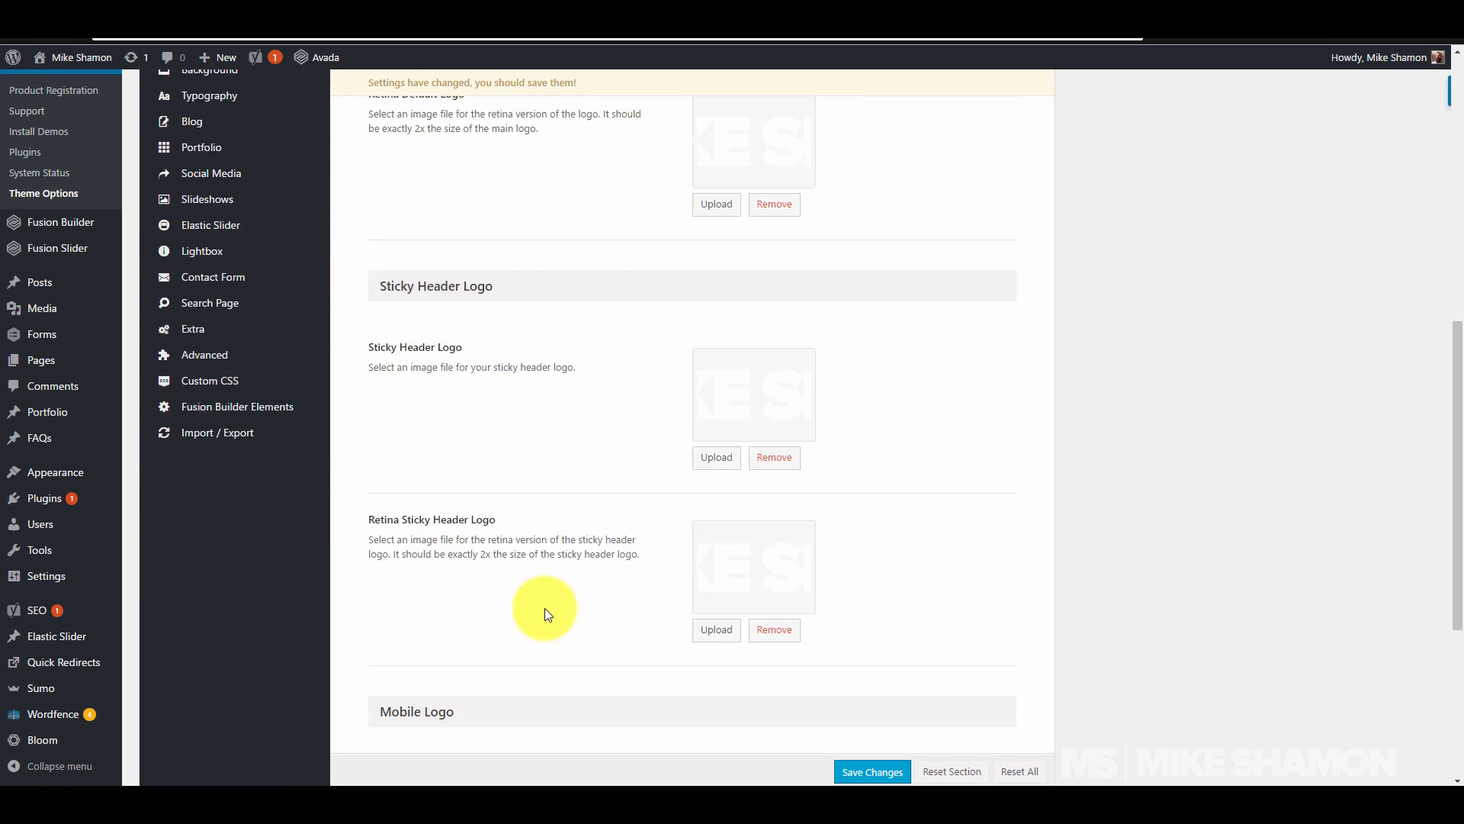
scroll(542, 602, down, 4)
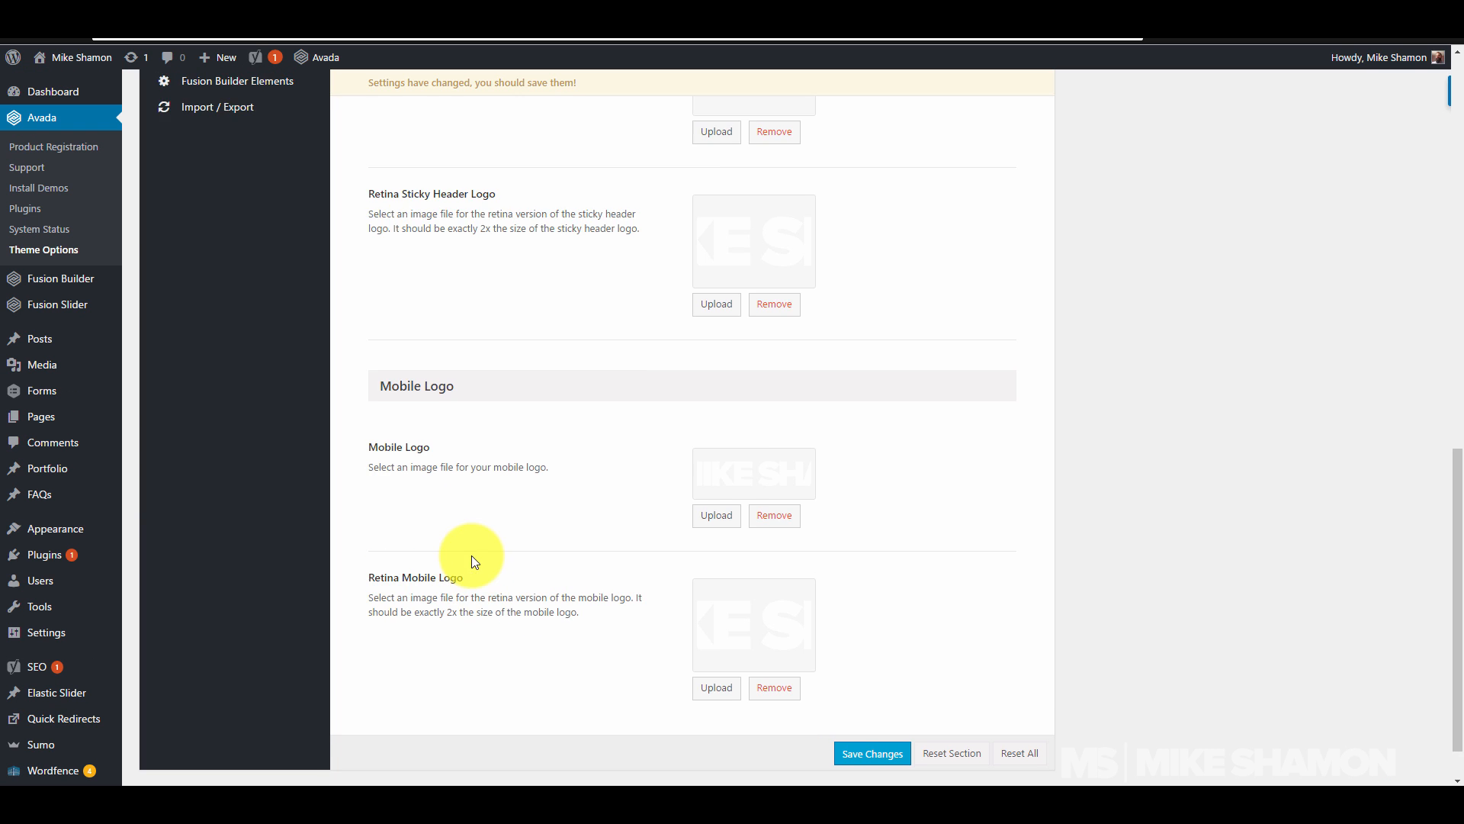
scroll(472, 555, up, 10)
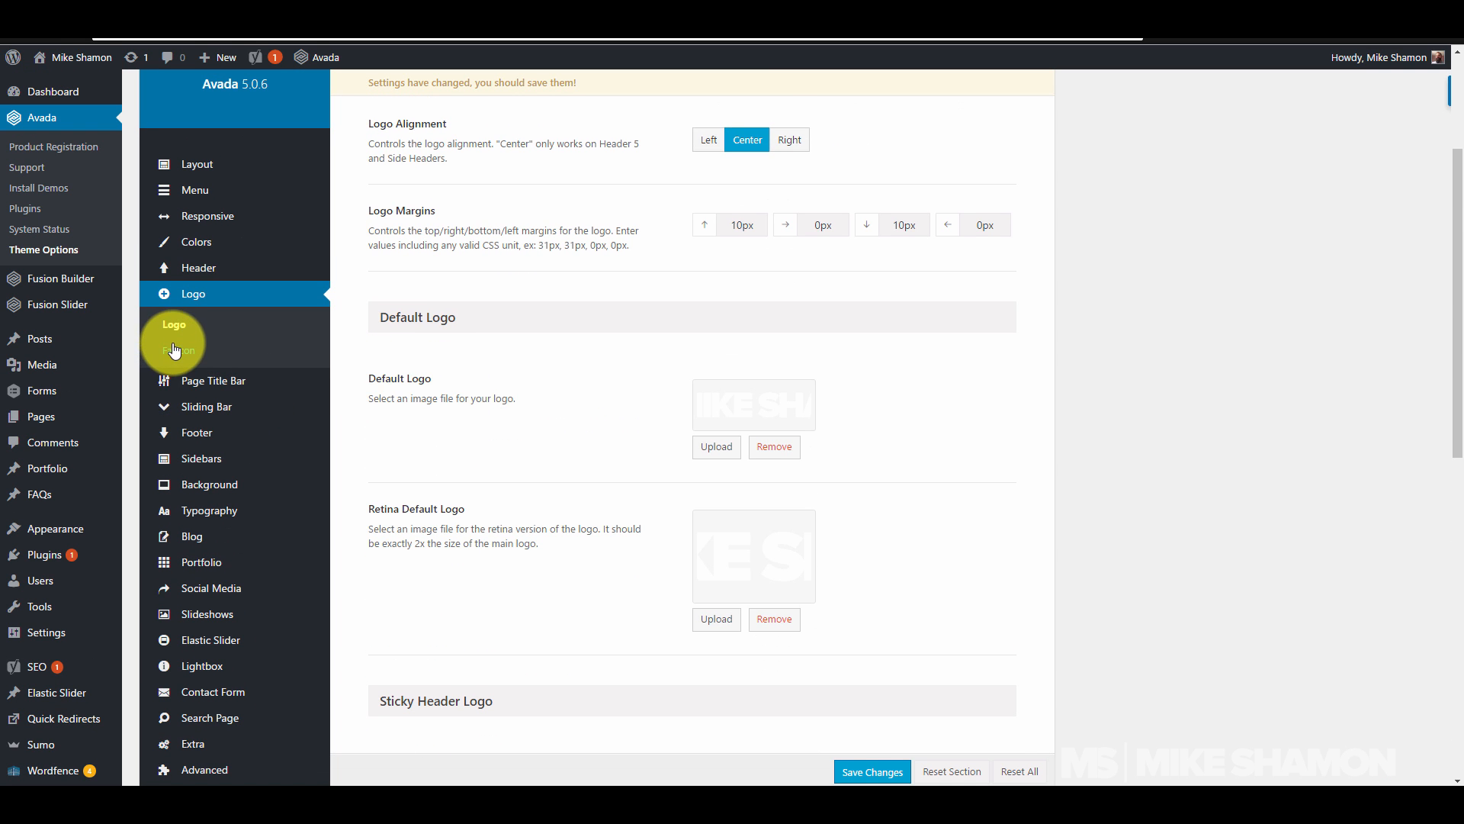
Step: Open the Favicon options and review the website, Apple iPhone and Apple iPad icon uploads
click(175, 350)
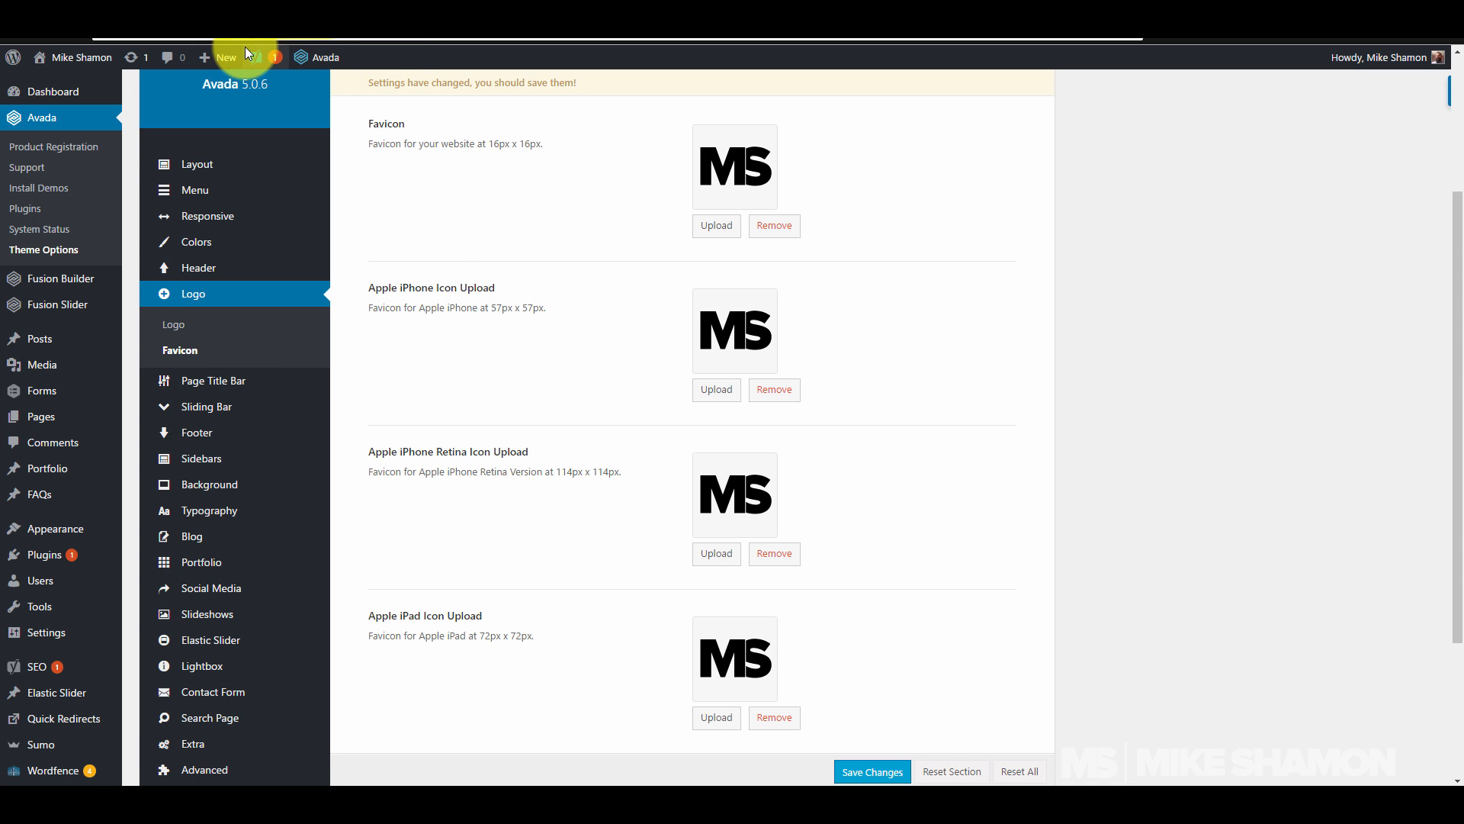
scroll(572, 481, down, 3)
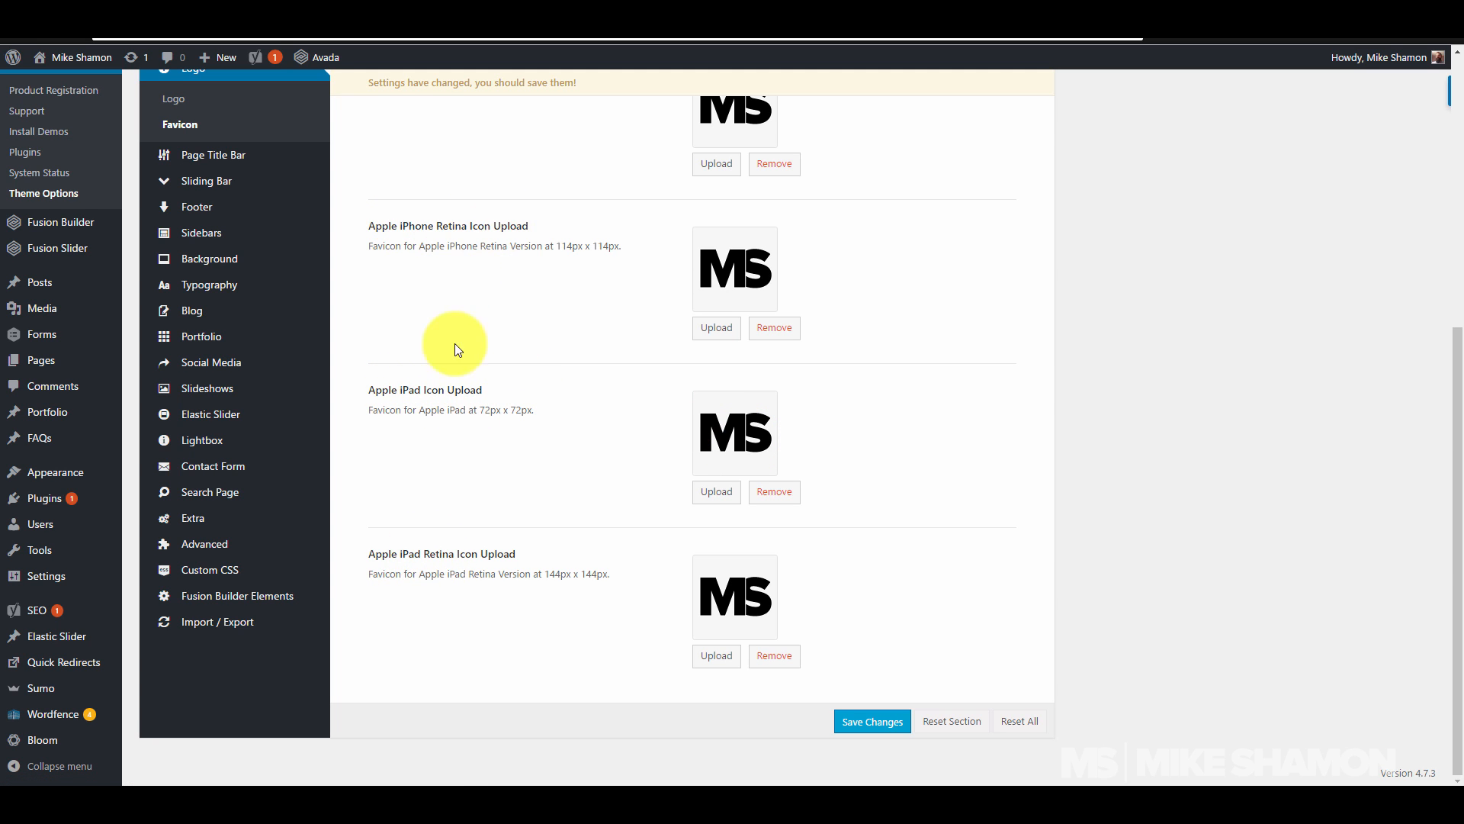
scroll(466, 382, up, 3)
mouse_move(321, 501)
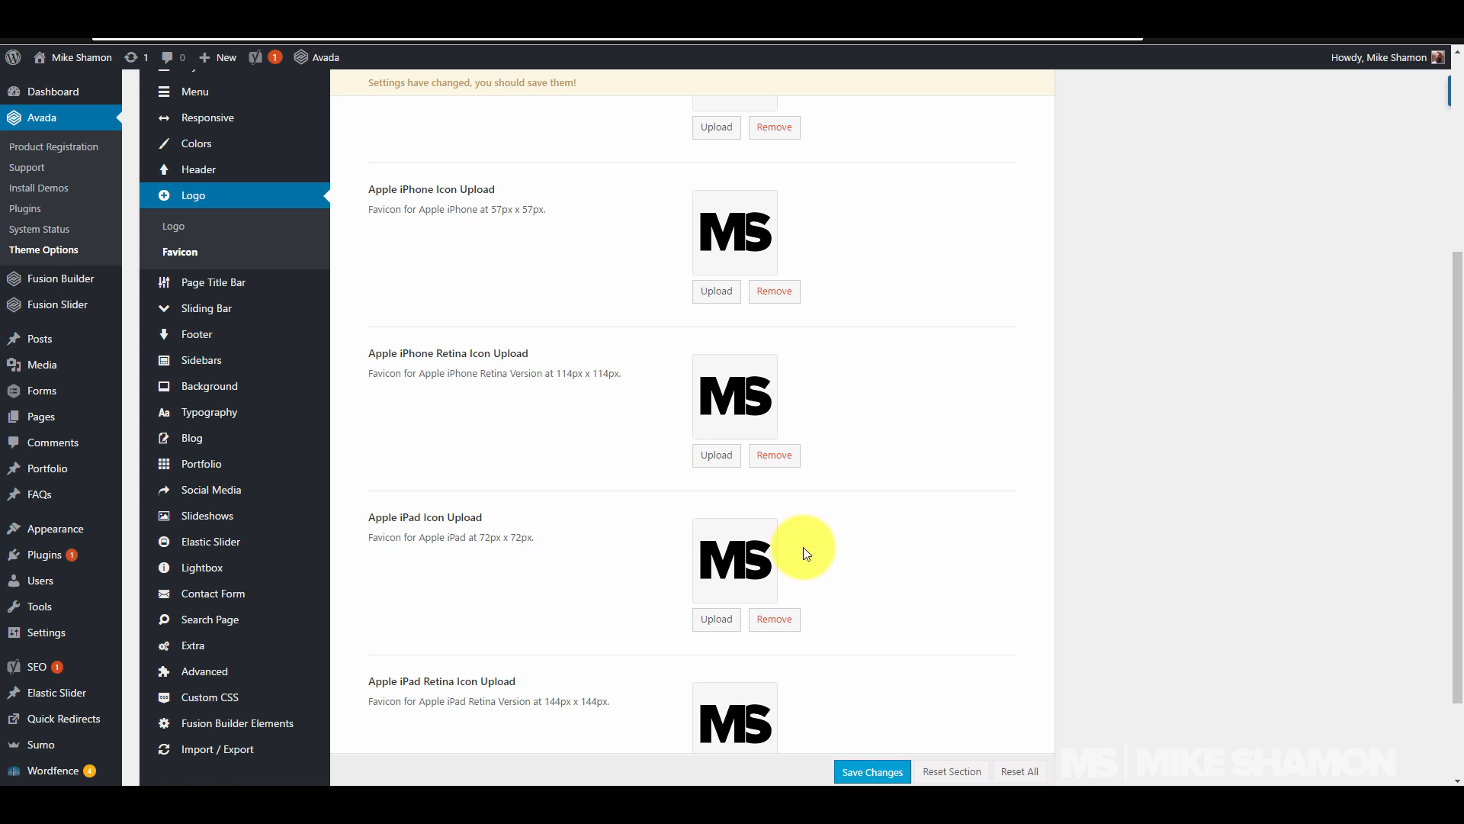
mouse_move(245, 418)
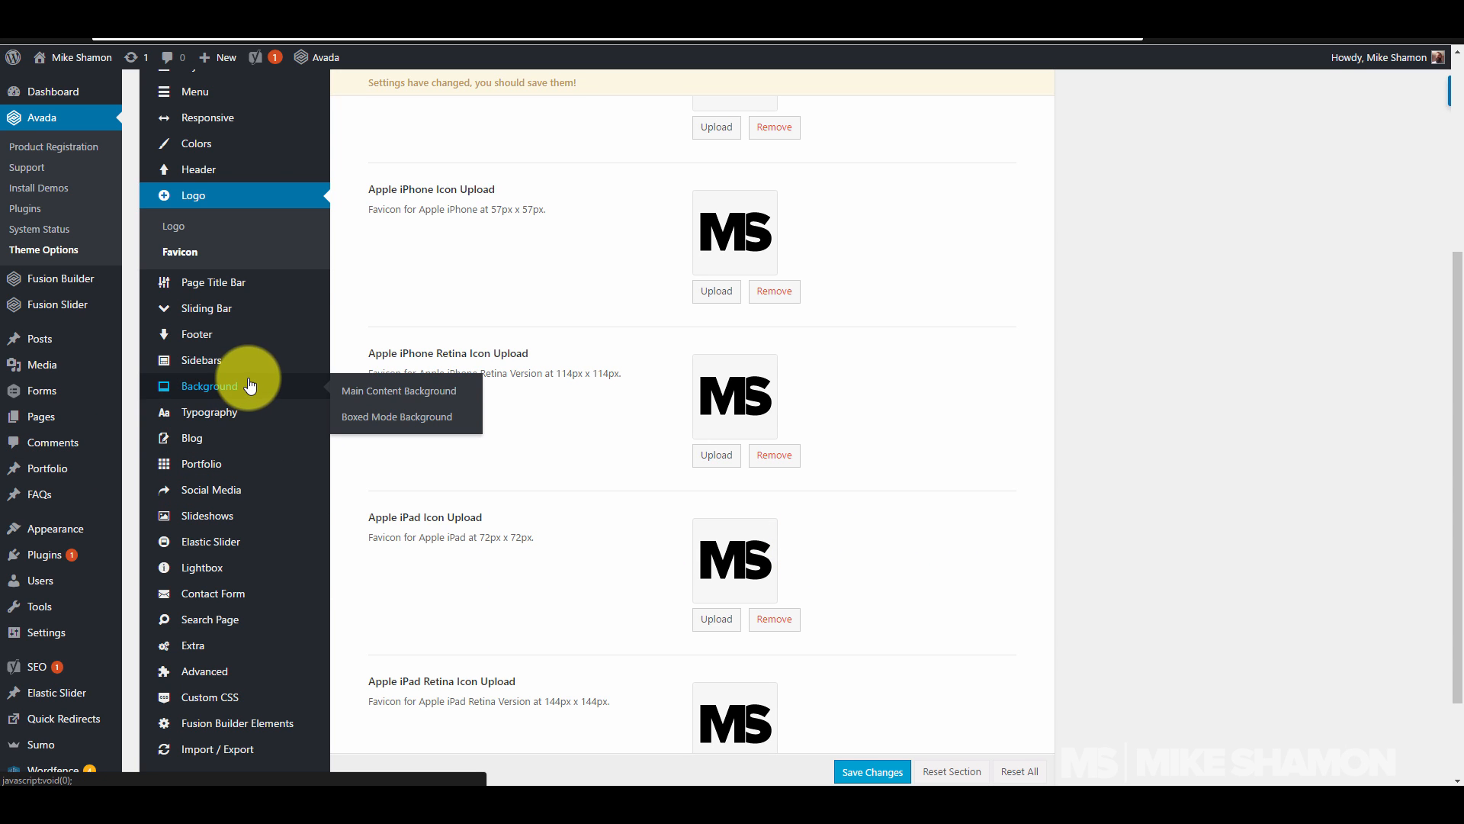
mouse_move(214, 488)
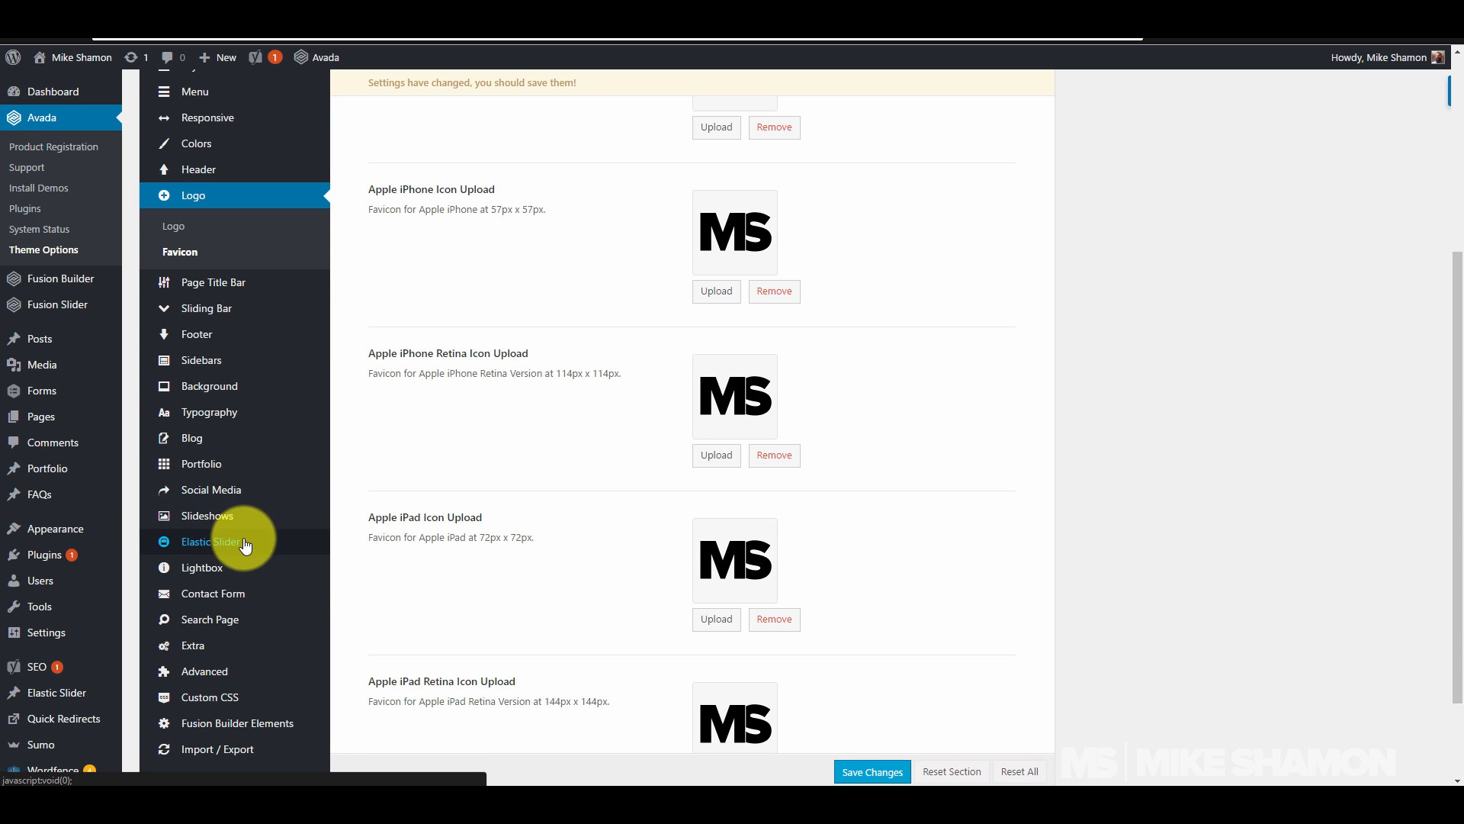